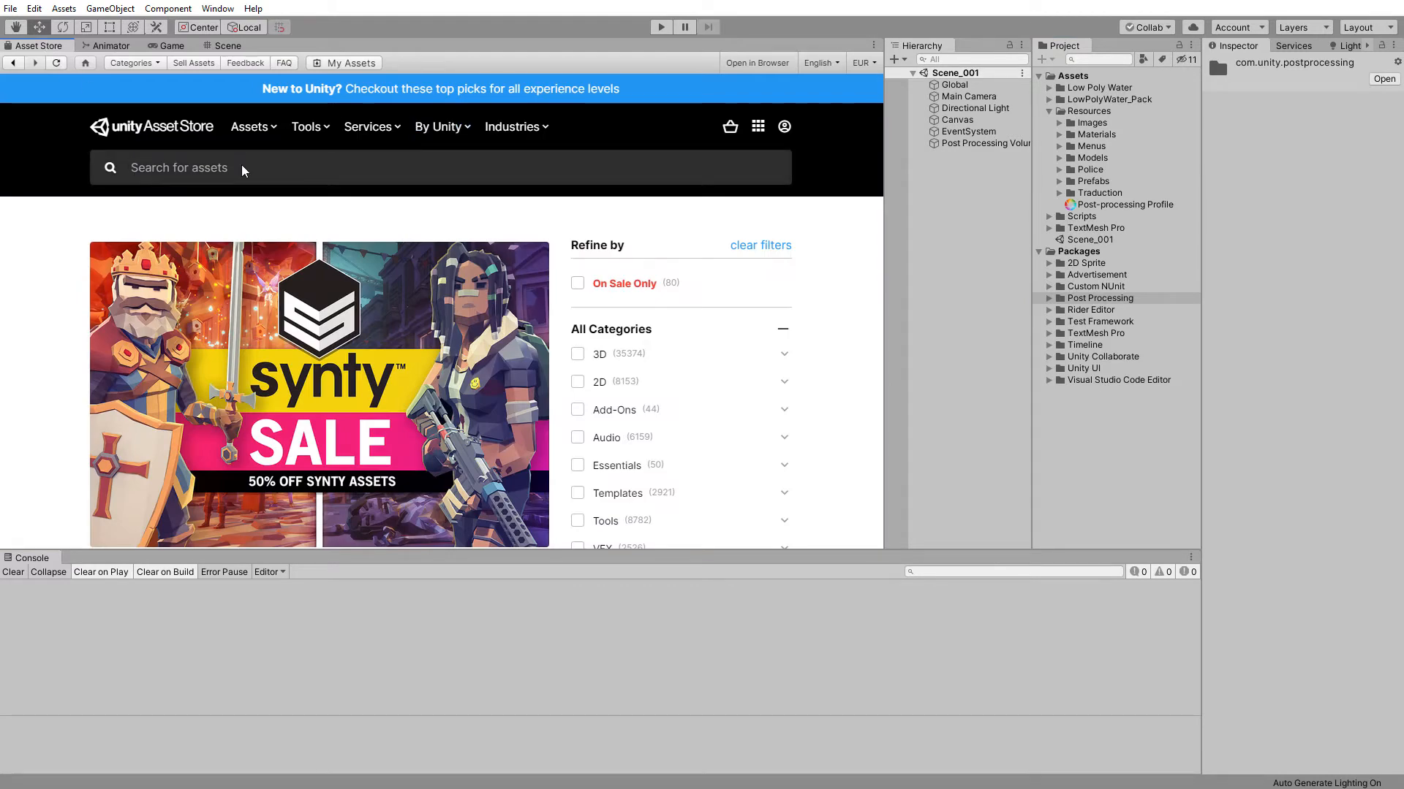
Search the Asset Store for "post processing" and browse the results.
text(p)
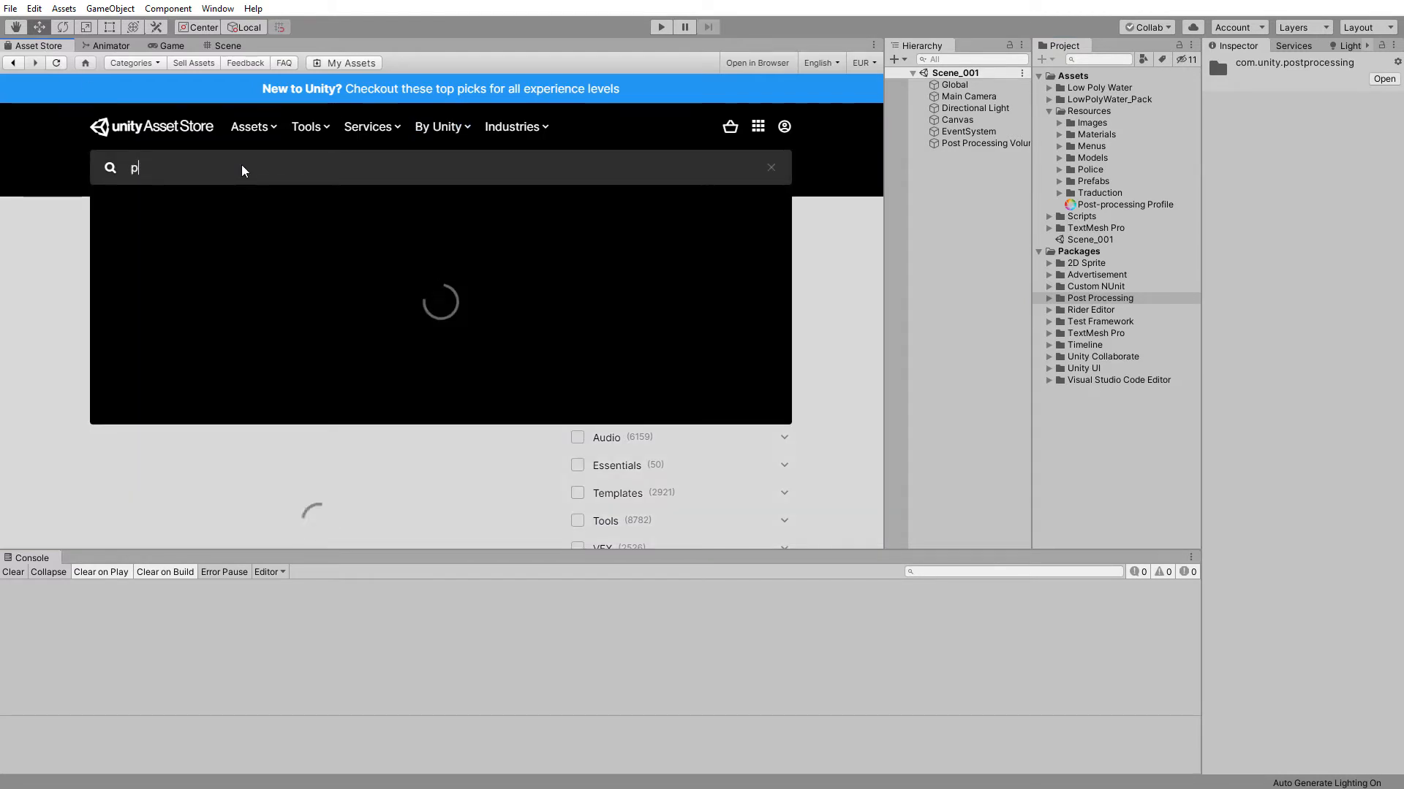
text(ost processing)
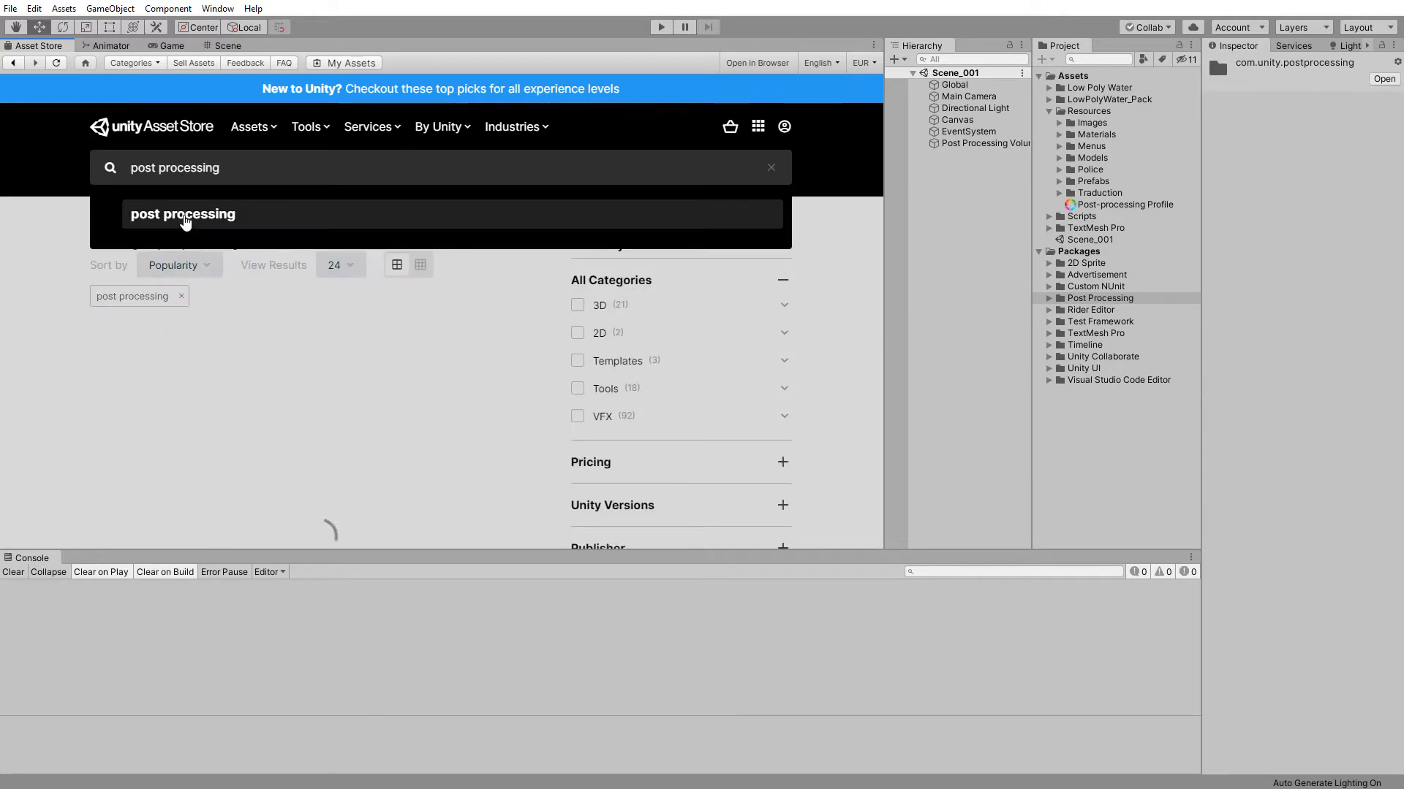
click(182, 213)
scroll(47, 311, down, 1)
scroll(46, 310, up, 1)
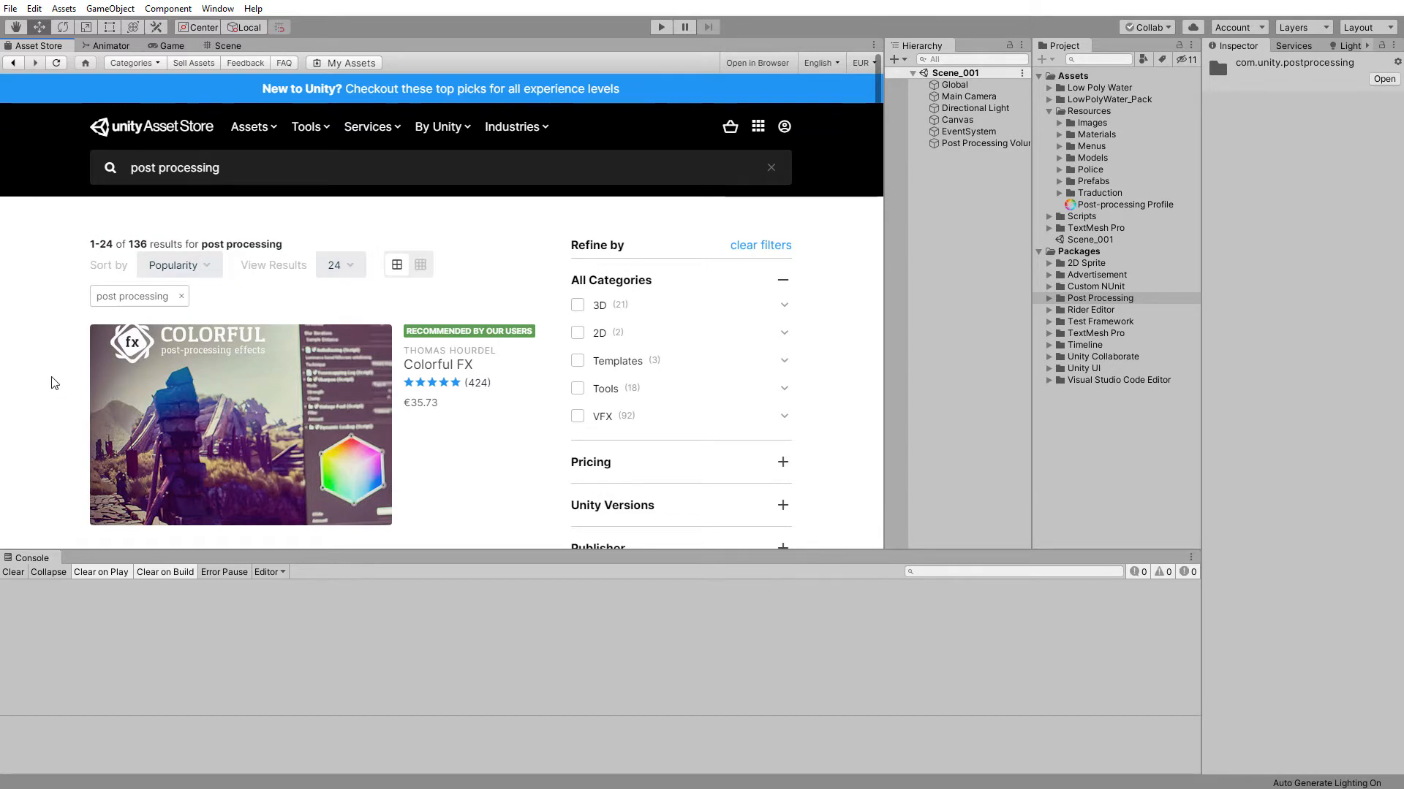
scroll(51, 382, down, 4)
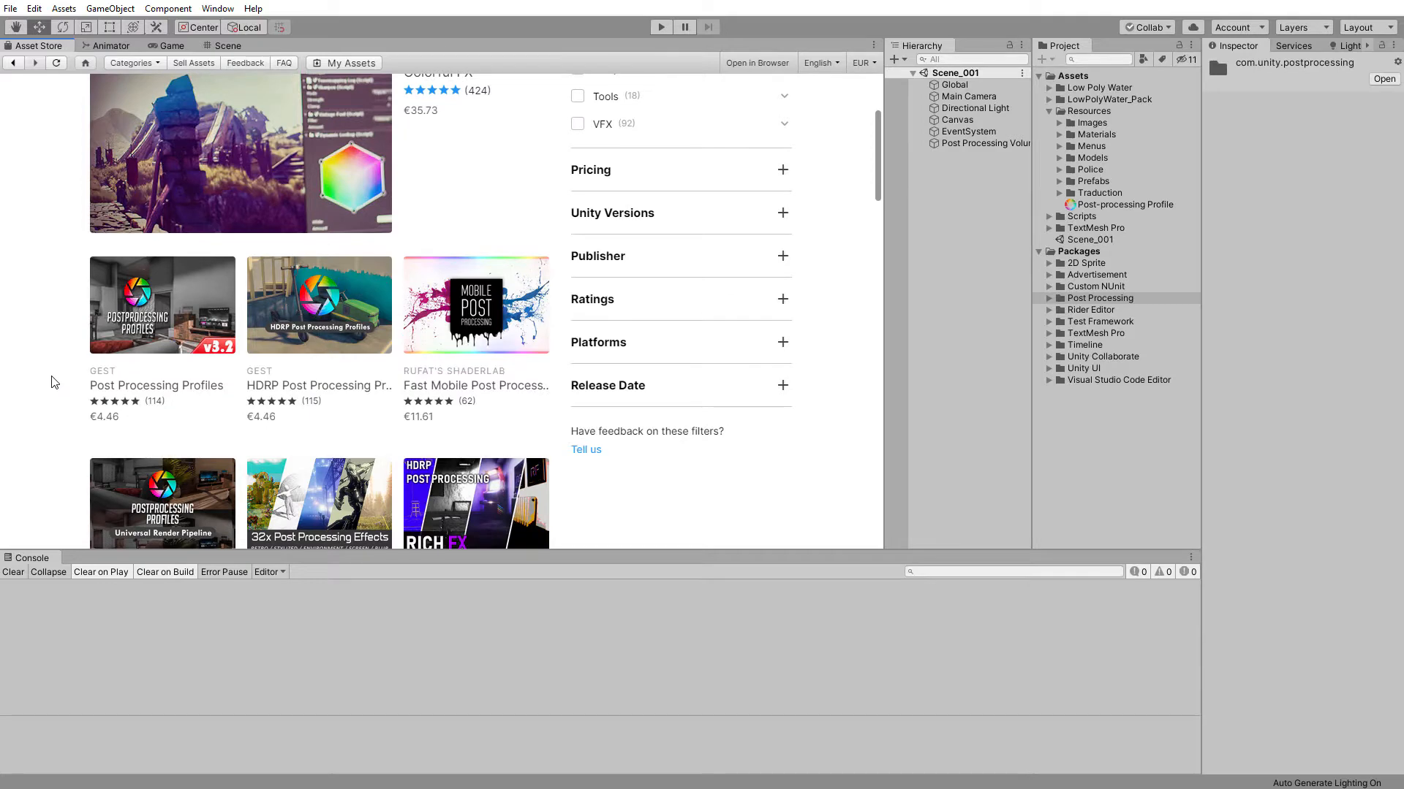
scroll(290, 347, down, 1)
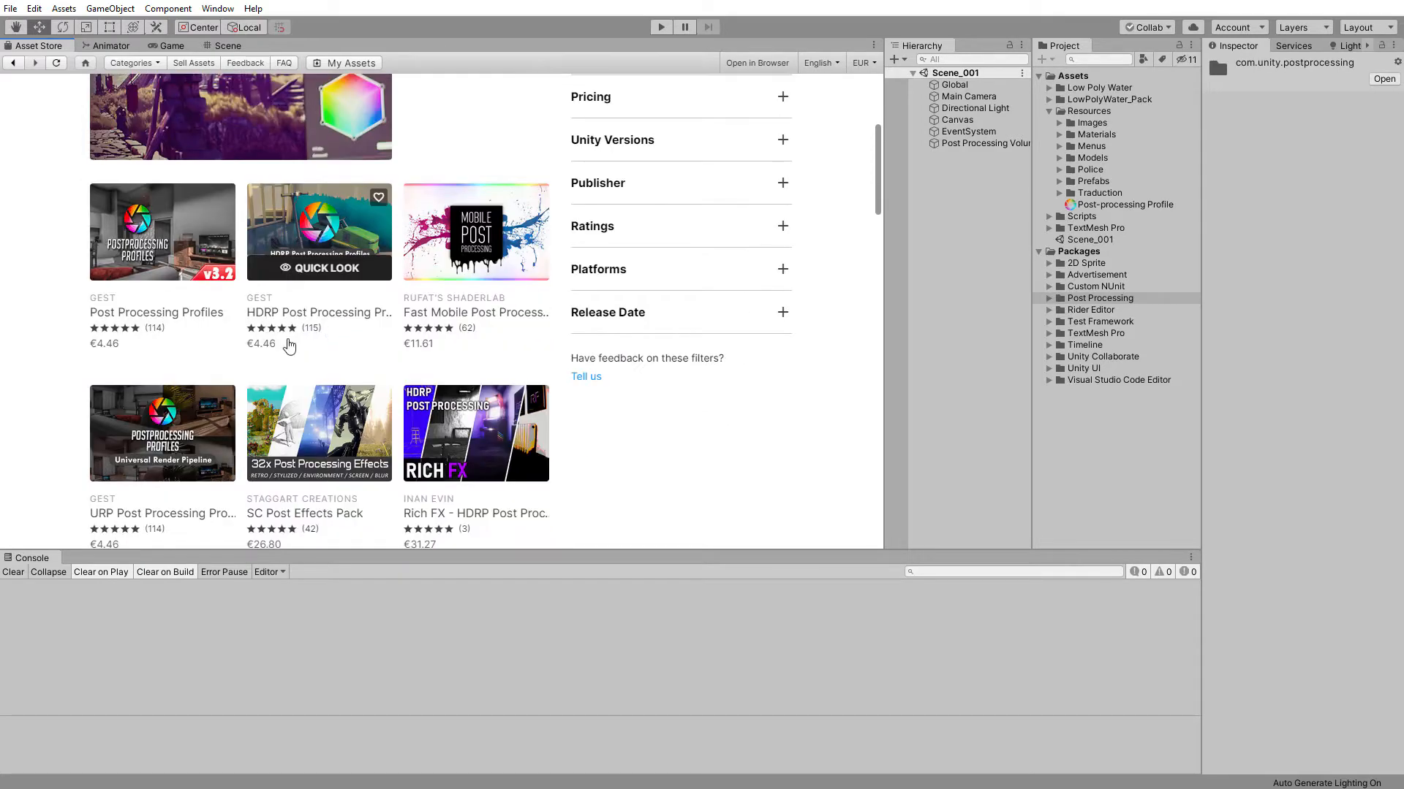
scroll(162, 446, down, 3)
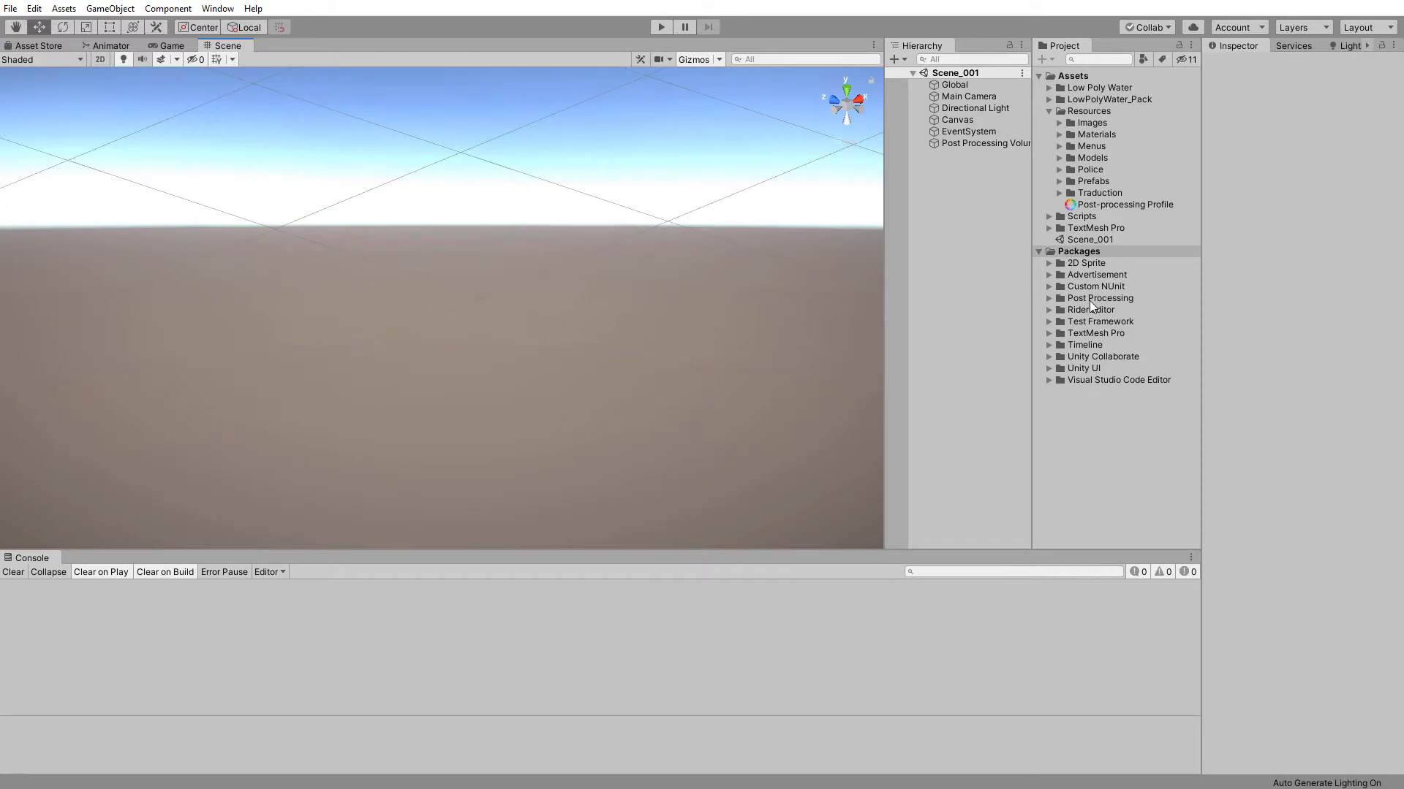
Review the Post Processing package in the Package Manager, clear the package search, and collapse the project's Packages folder.
click(1090, 302)
click(1081, 252)
right_click(1066, 253)
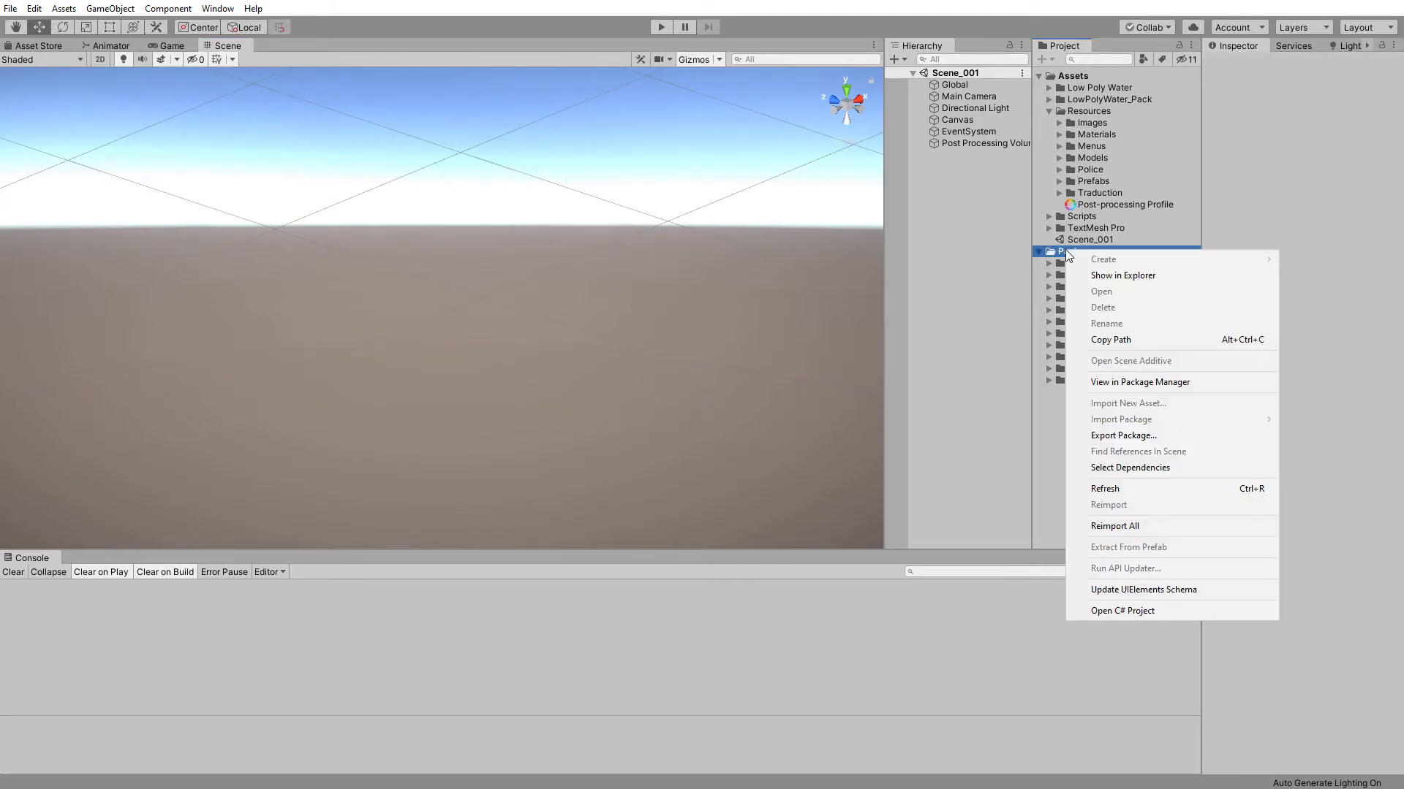
click(1115, 382)
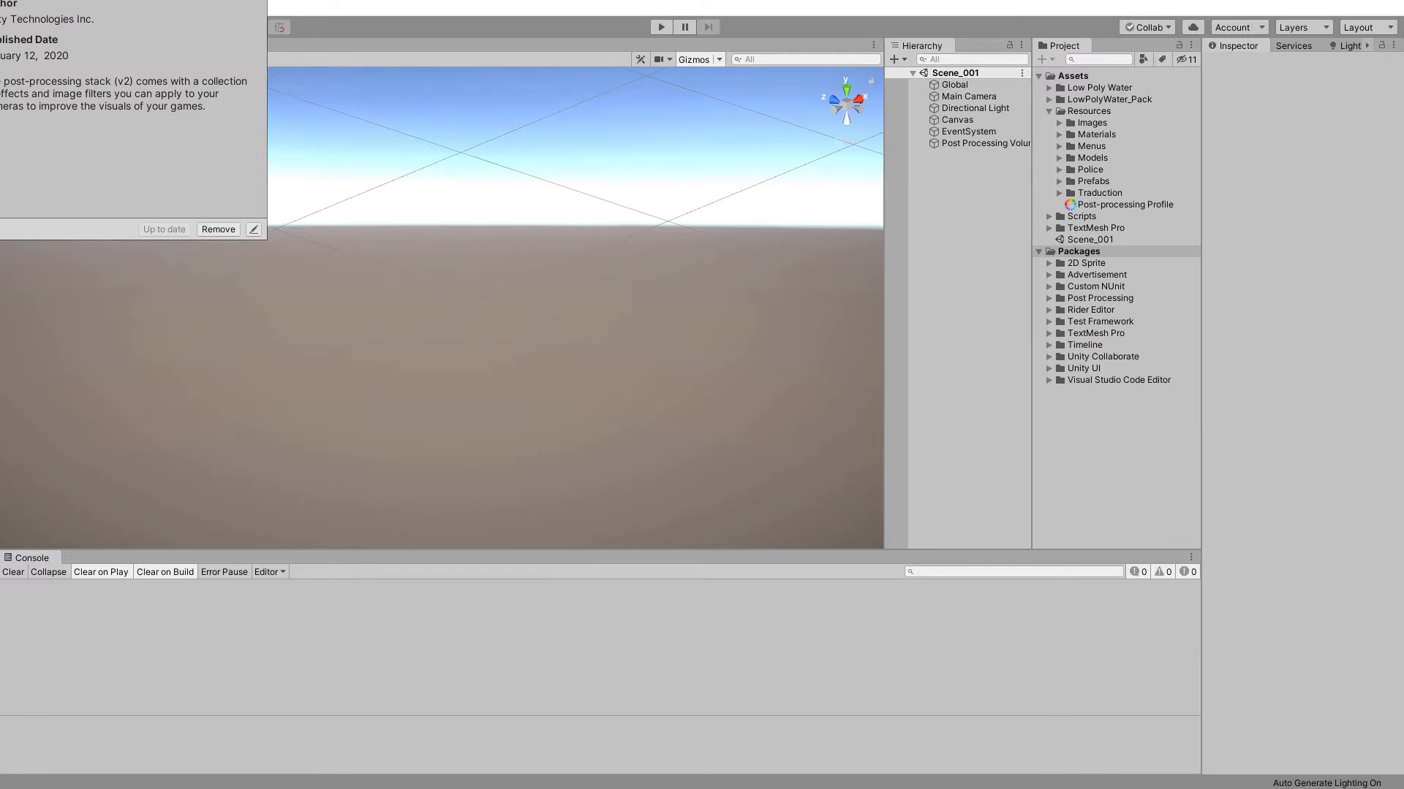
drag(0, 0, 258, 82)
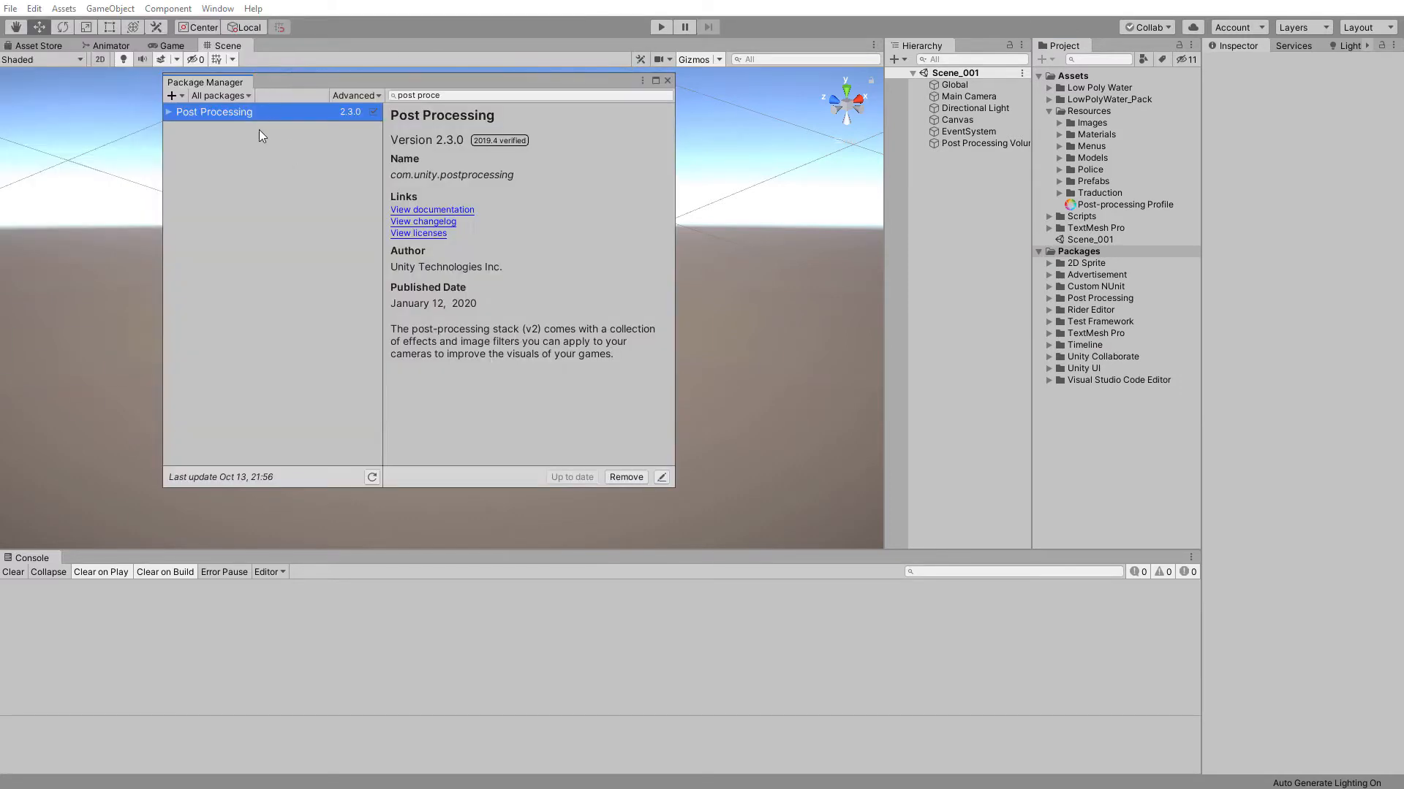
drag(454, 95, 371, 98)
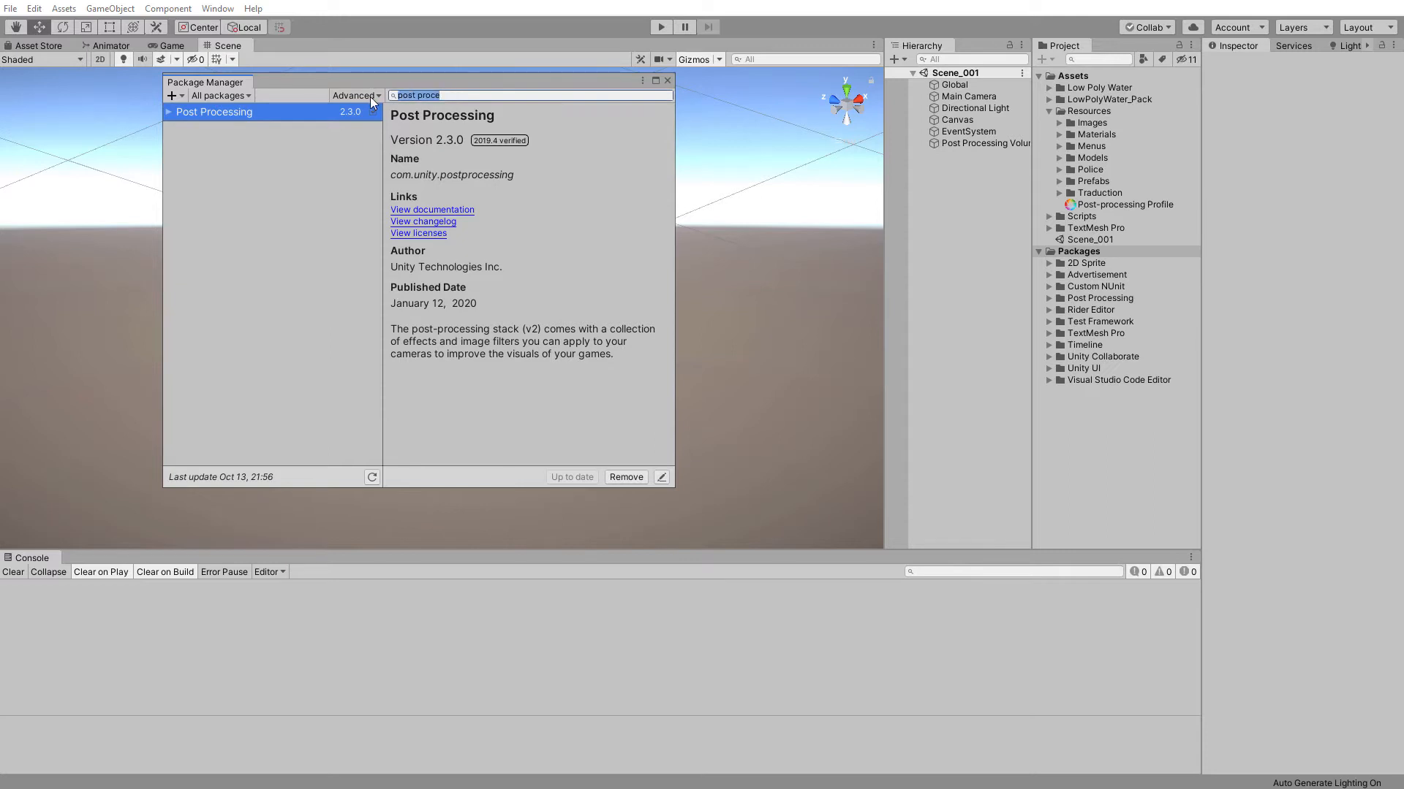
key(BackSpace)
click(168, 113)
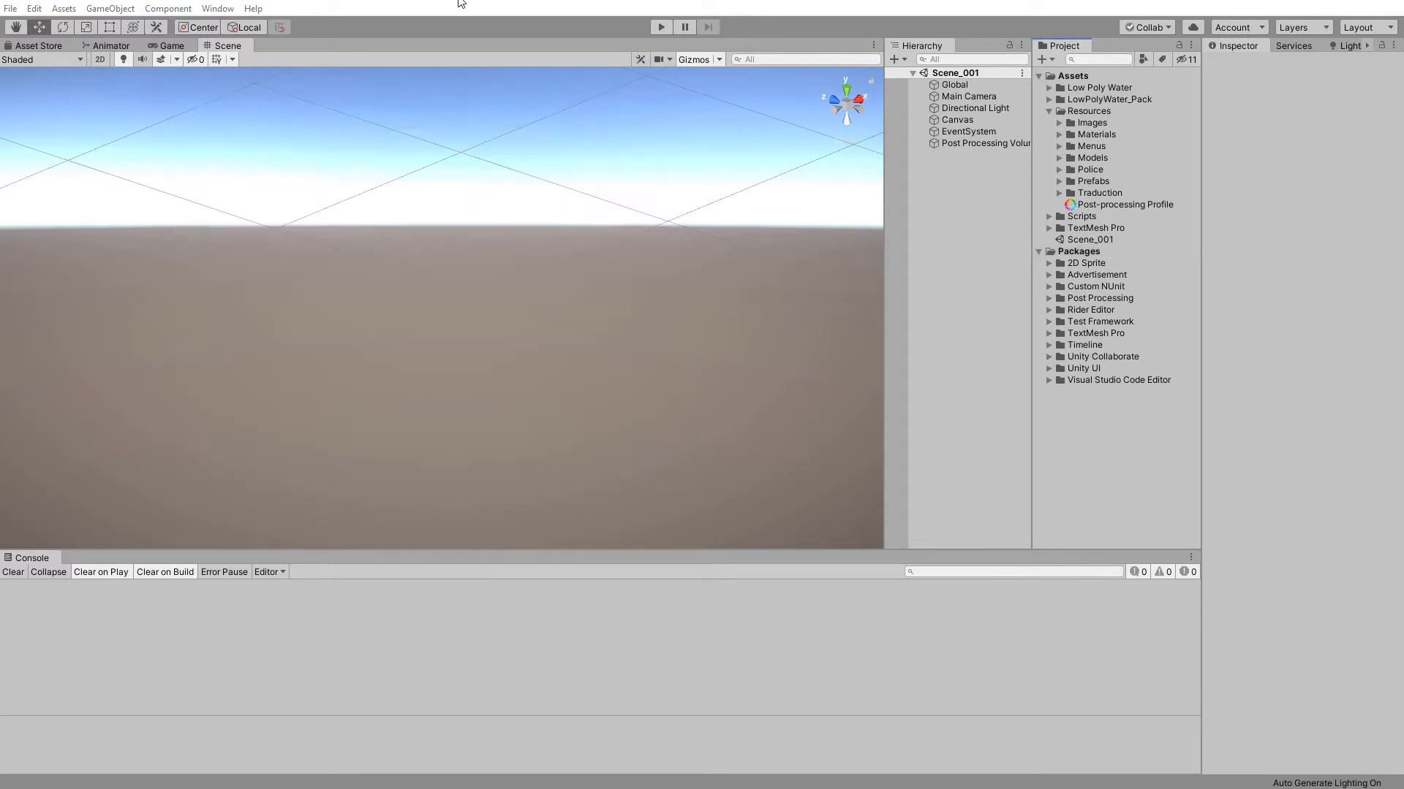
click(458, 2)
click(1039, 251)
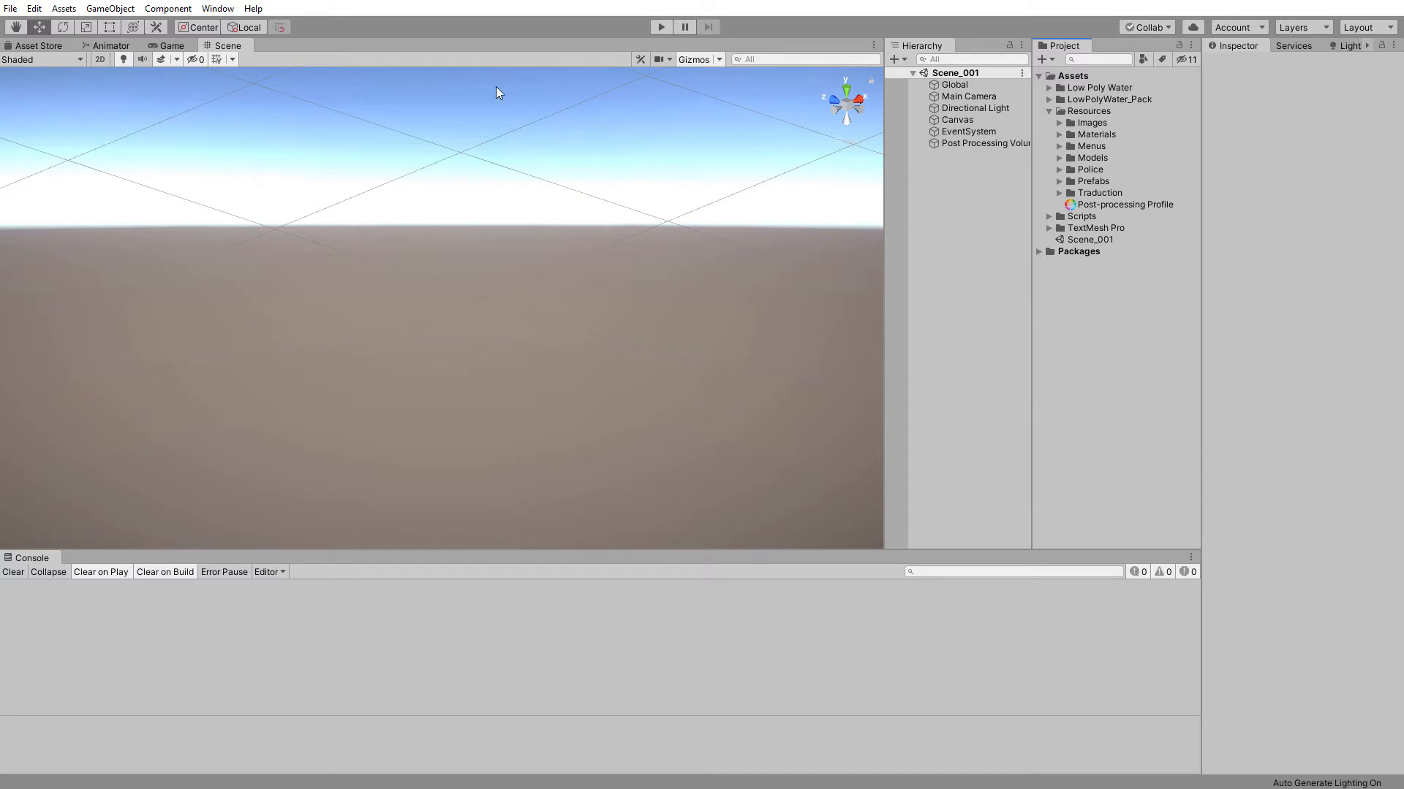
click(186, 9)
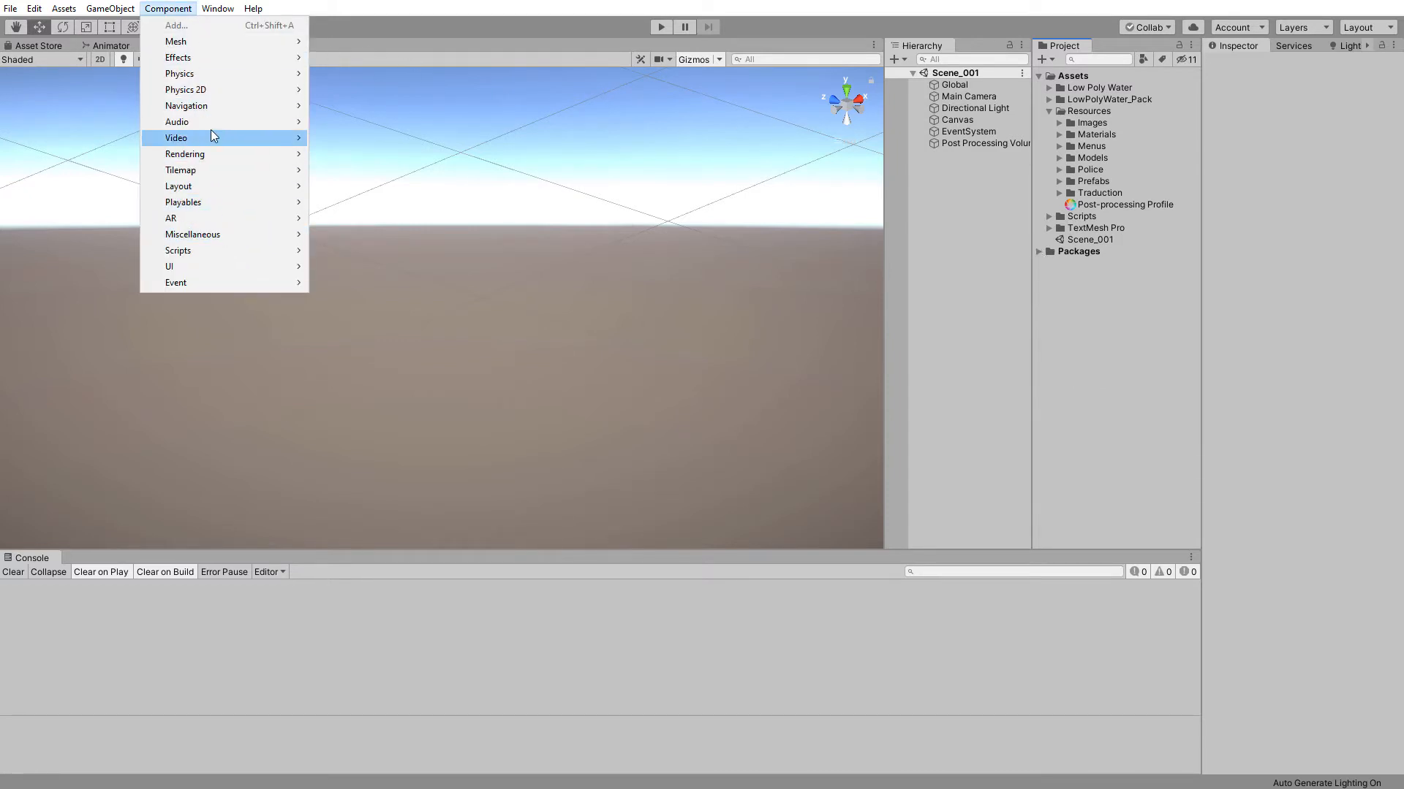
mouse_move(206, 138)
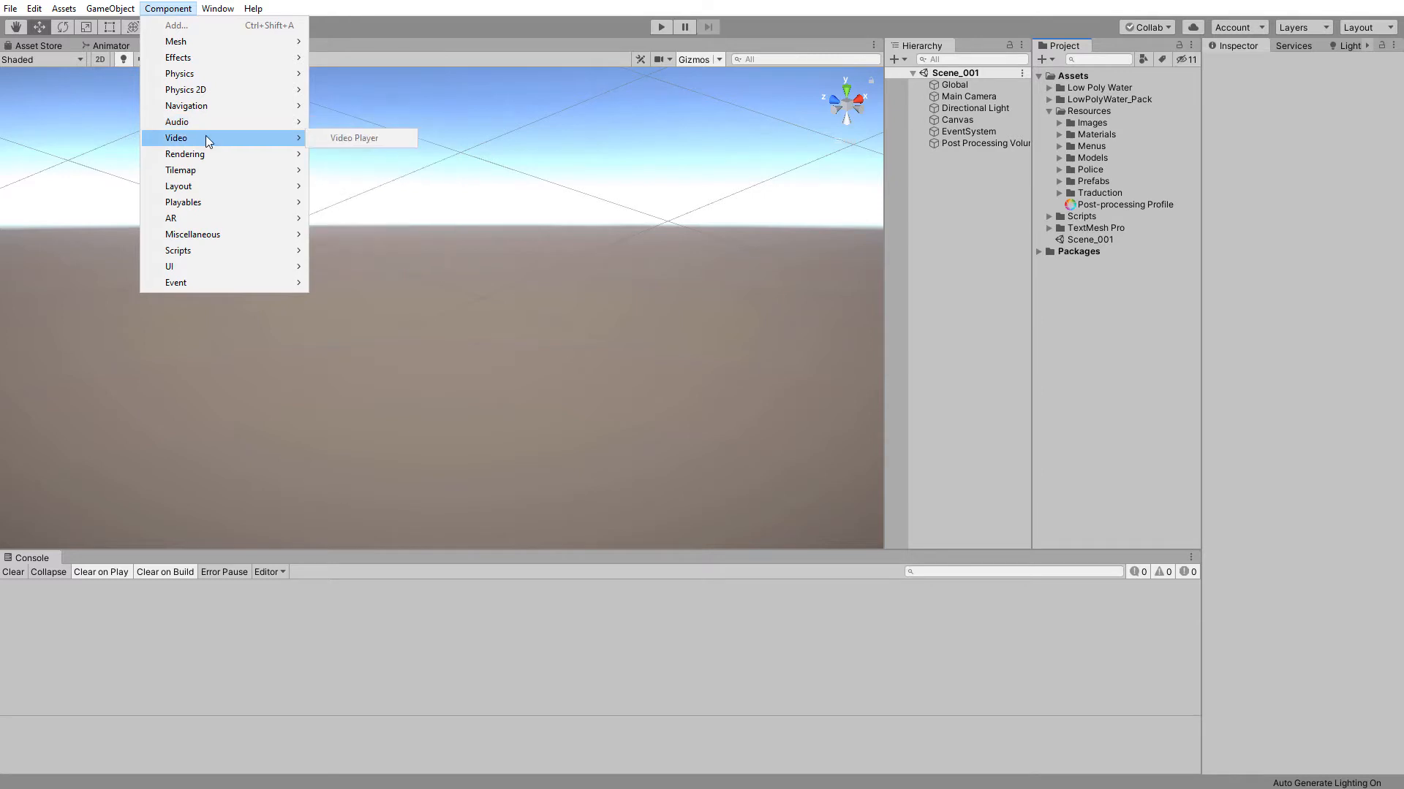
mouse_move(204, 57)
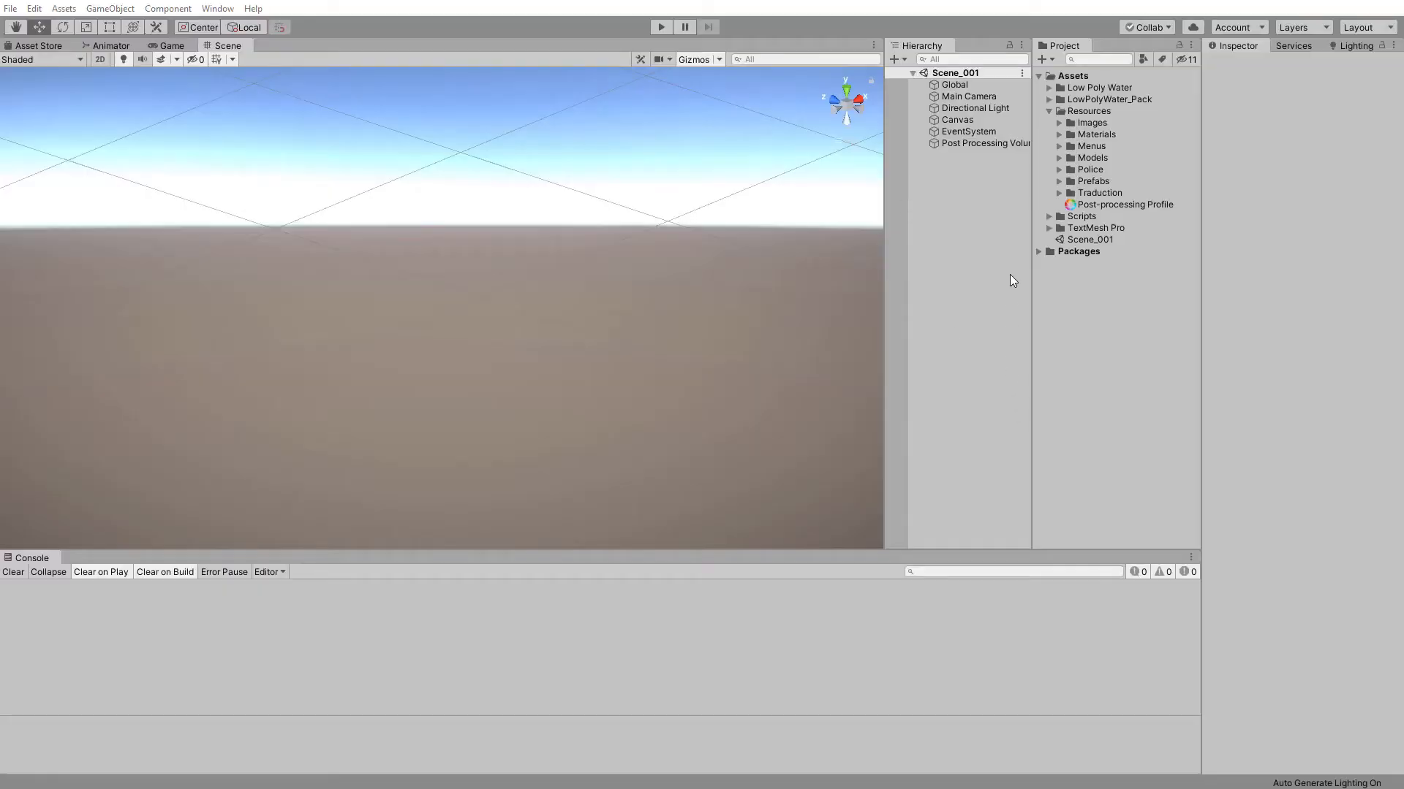
Add a new Post-process Volume 3D object to Scene_001.
click(972, 143)
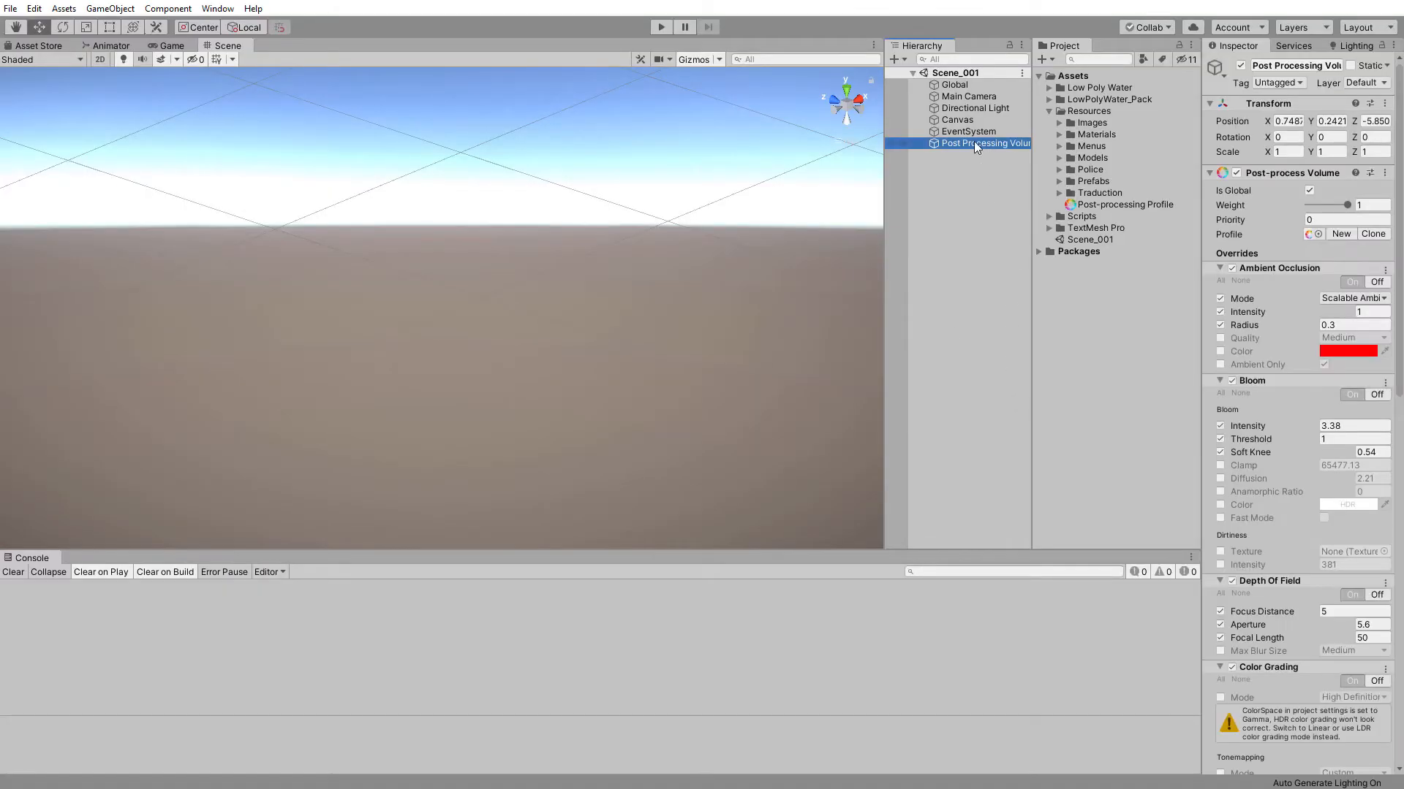
click(946, 191)
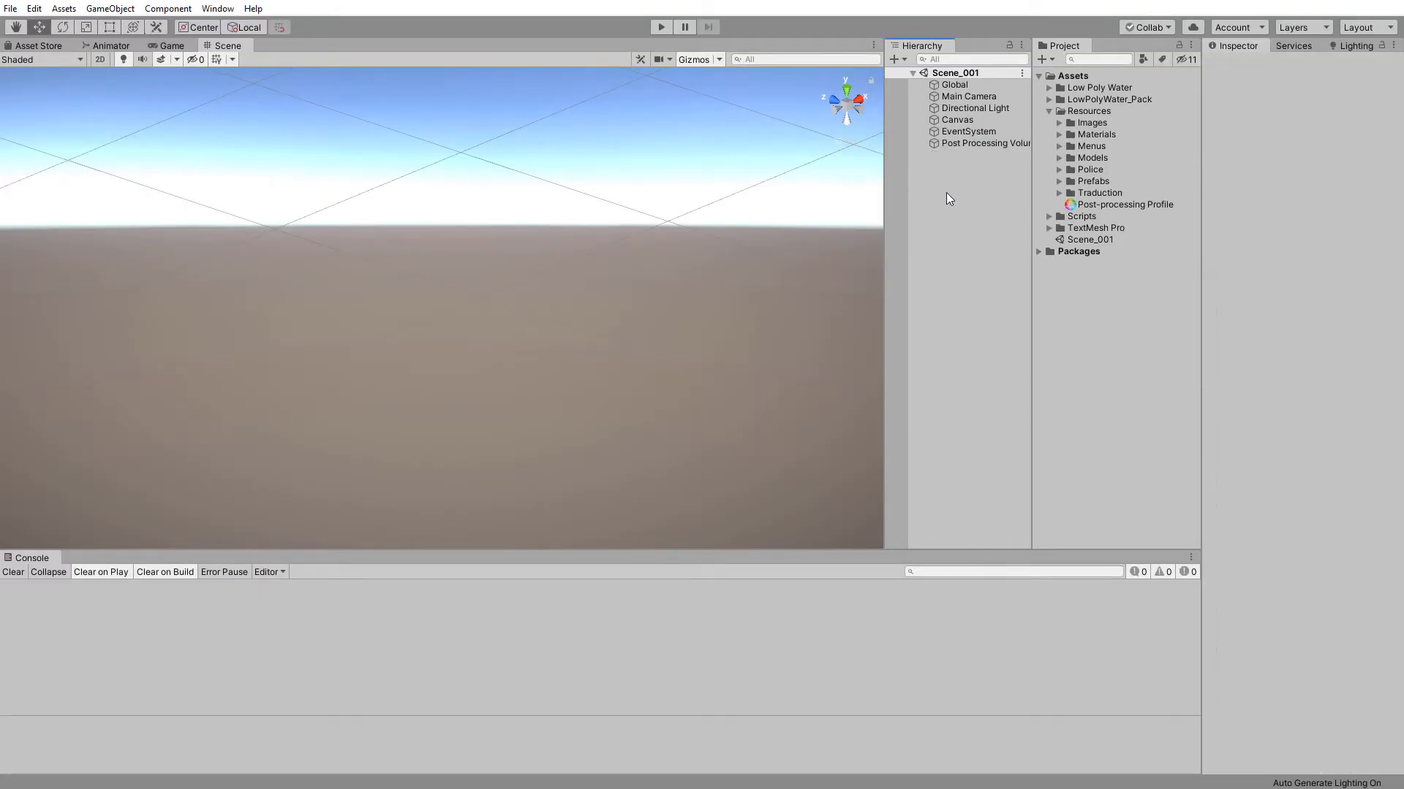
right_click(946, 193)
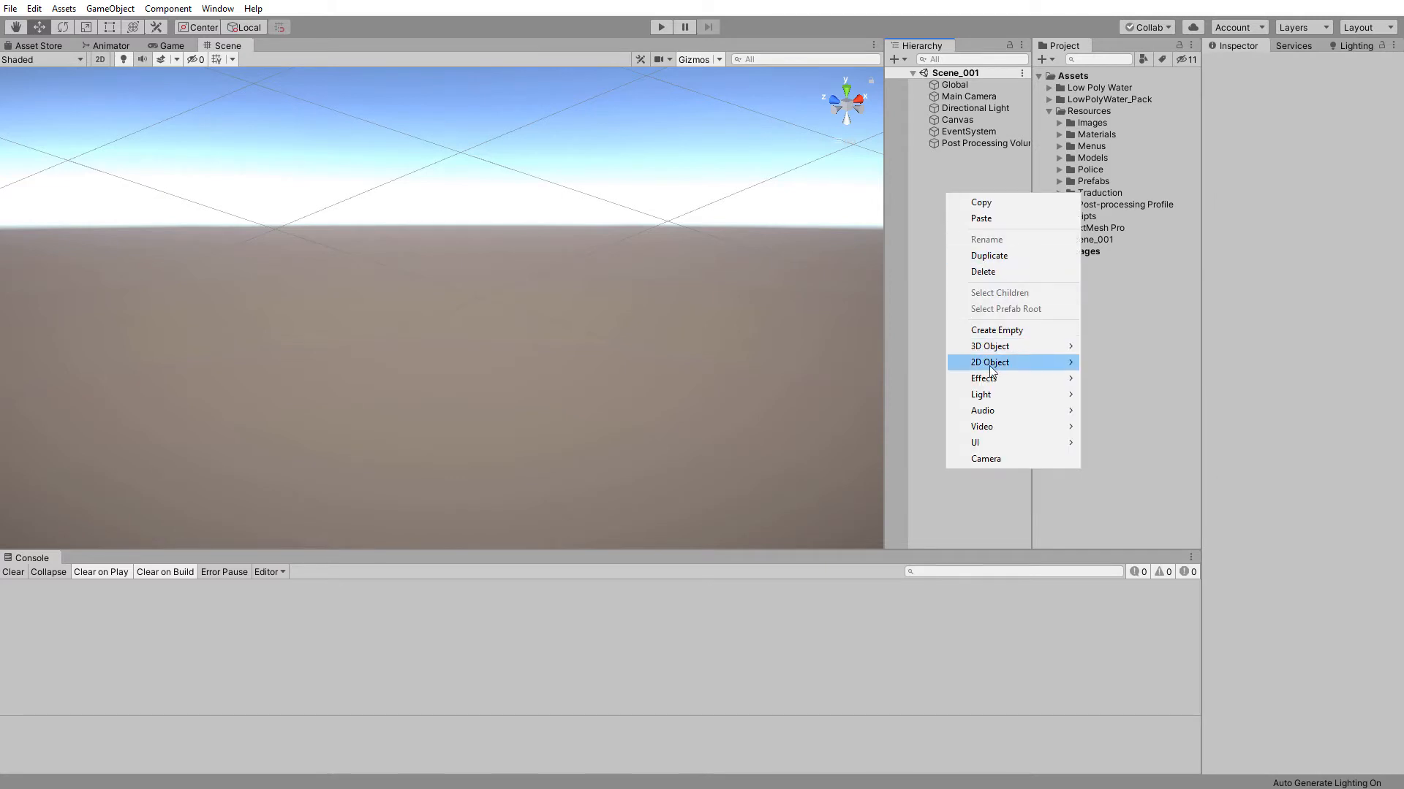
mouse_move(1016, 348)
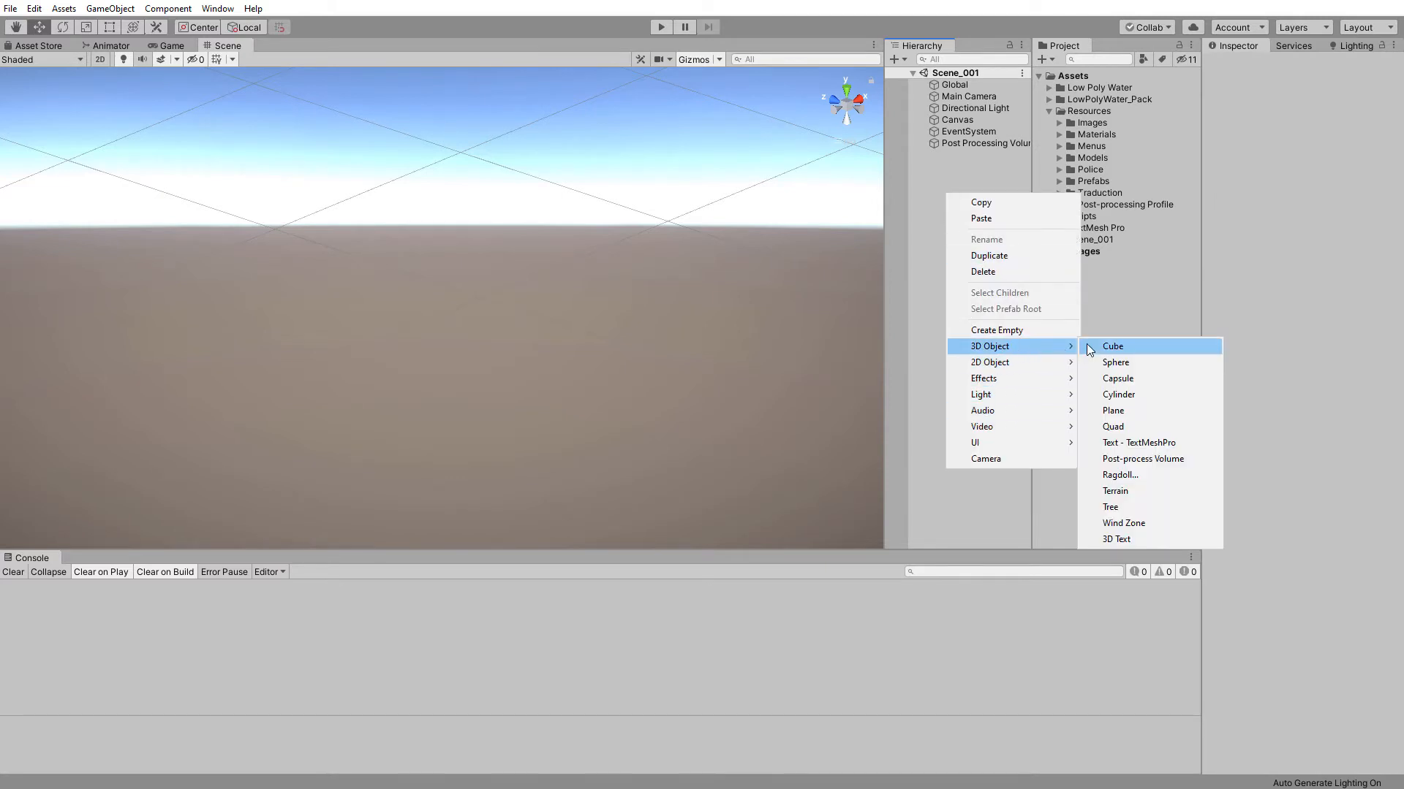
click(1133, 459)
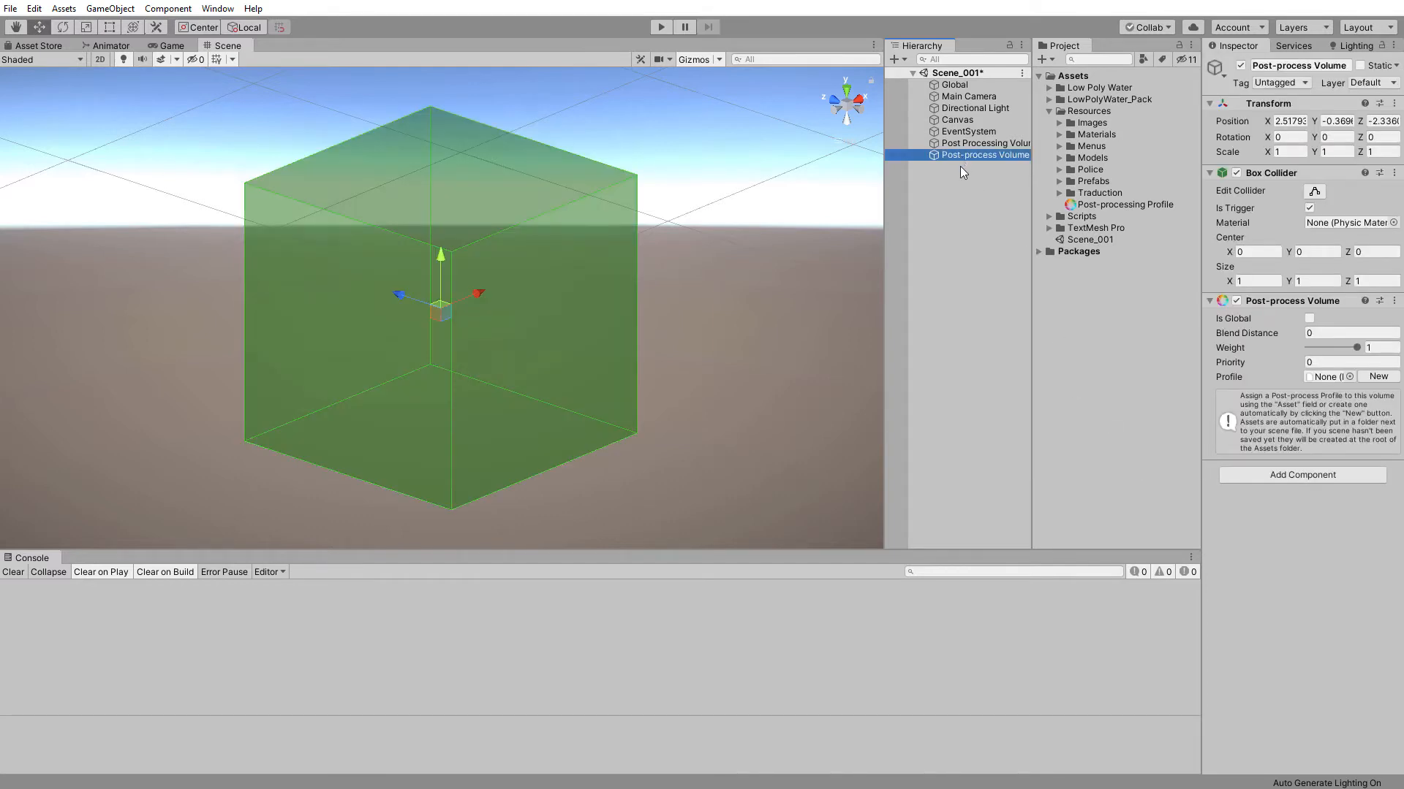
Make the new Post-process Volume global and create a new profile for it.
click(1309, 319)
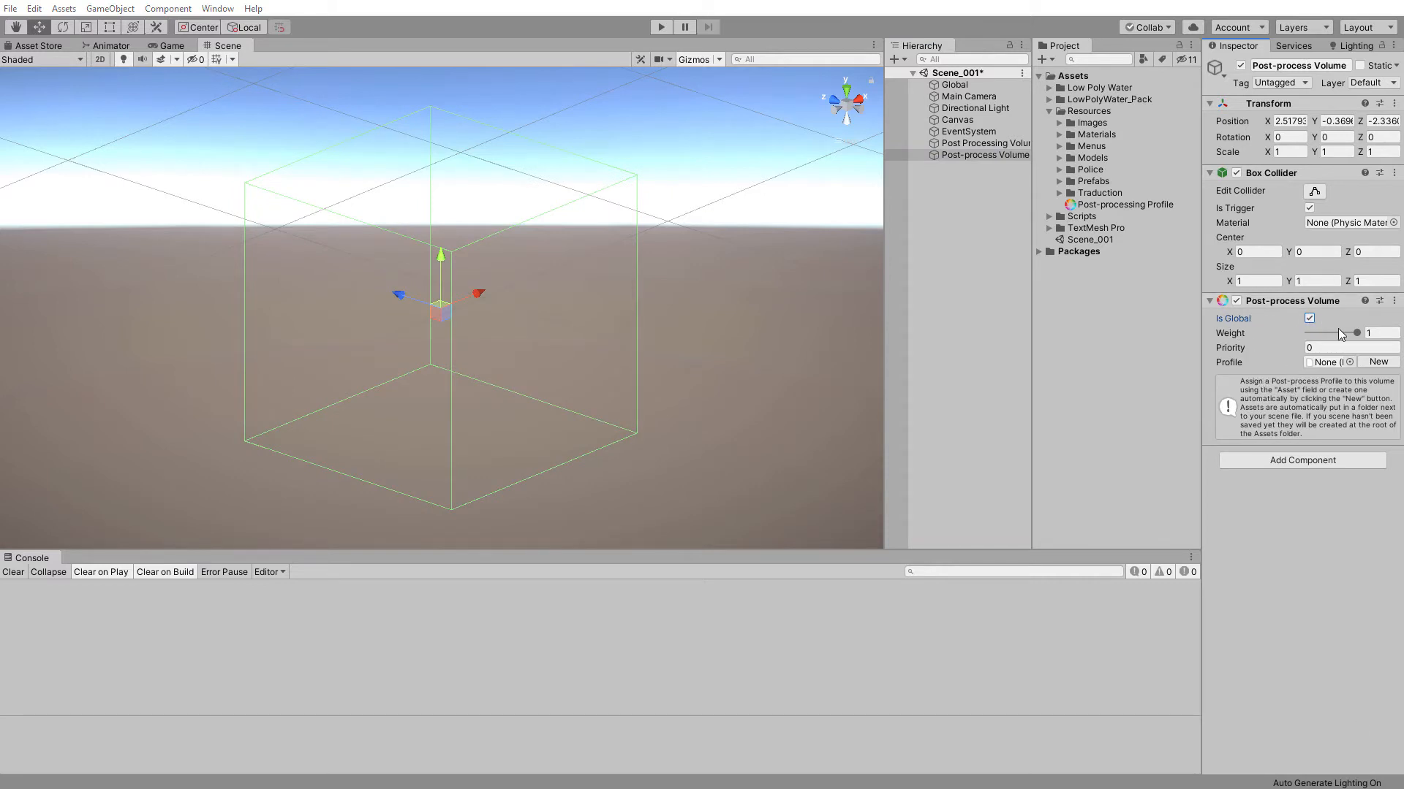
click(1325, 363)
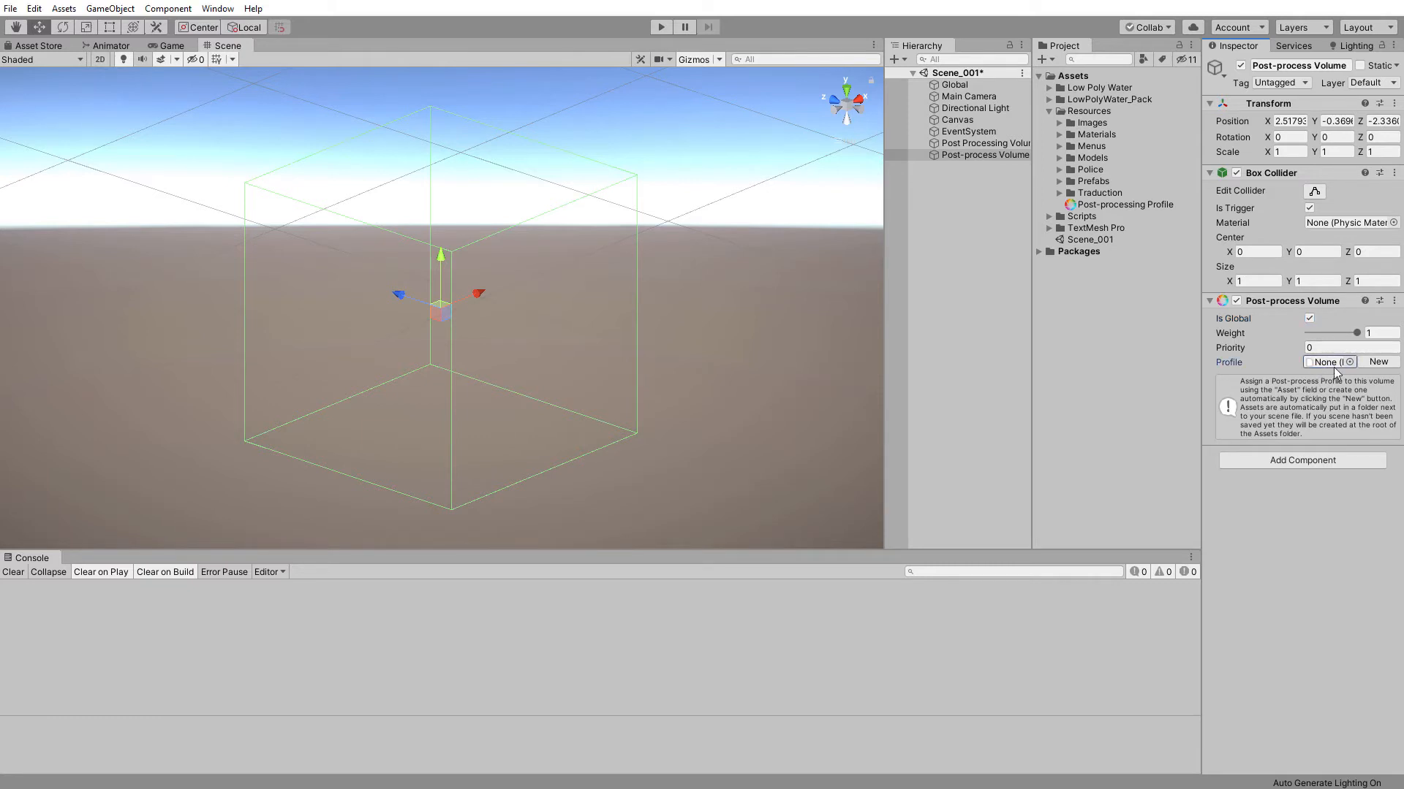
click(1377, 363)
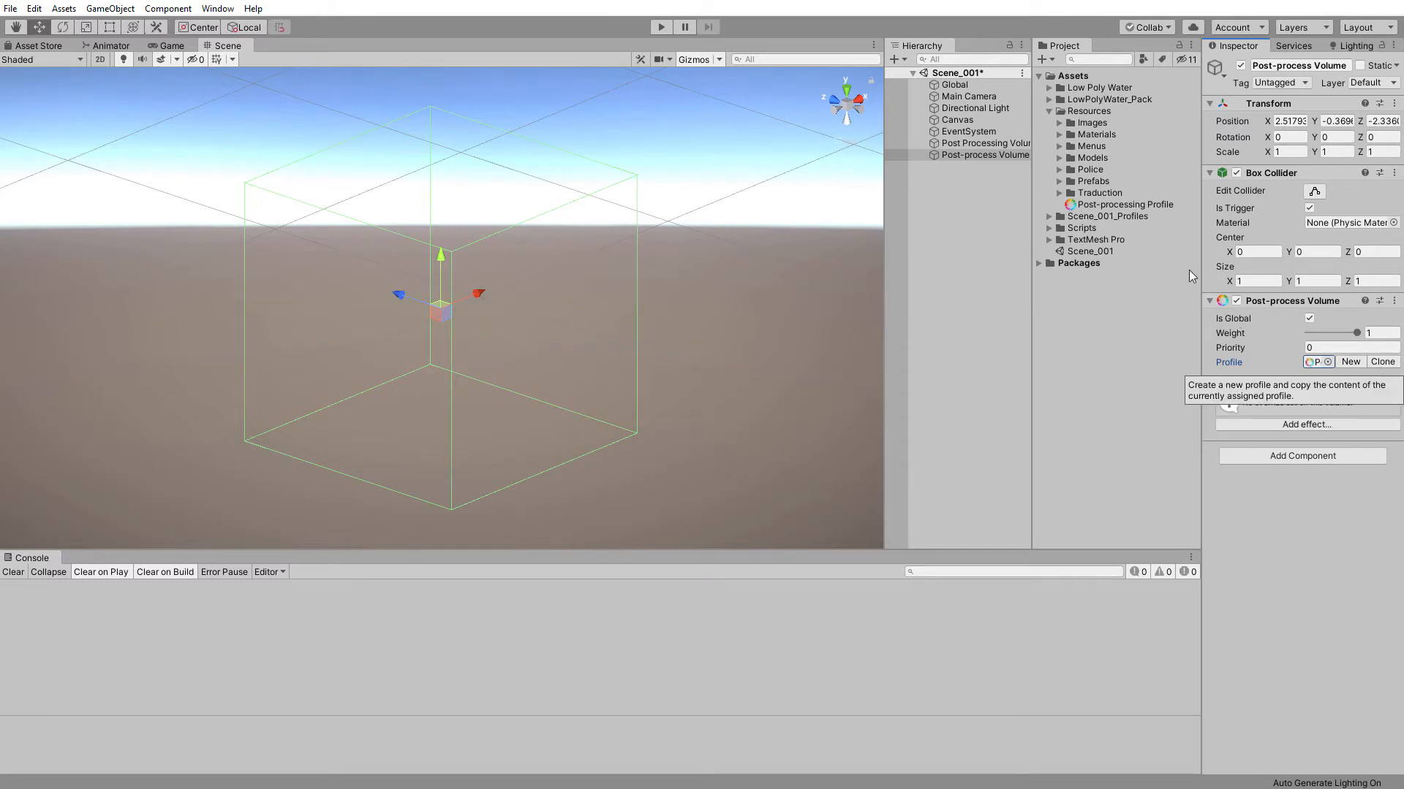
Expand the Scene_001_Profiles folder and select the Post-process Volume Profile to show its overrides.
click(1097, 205)
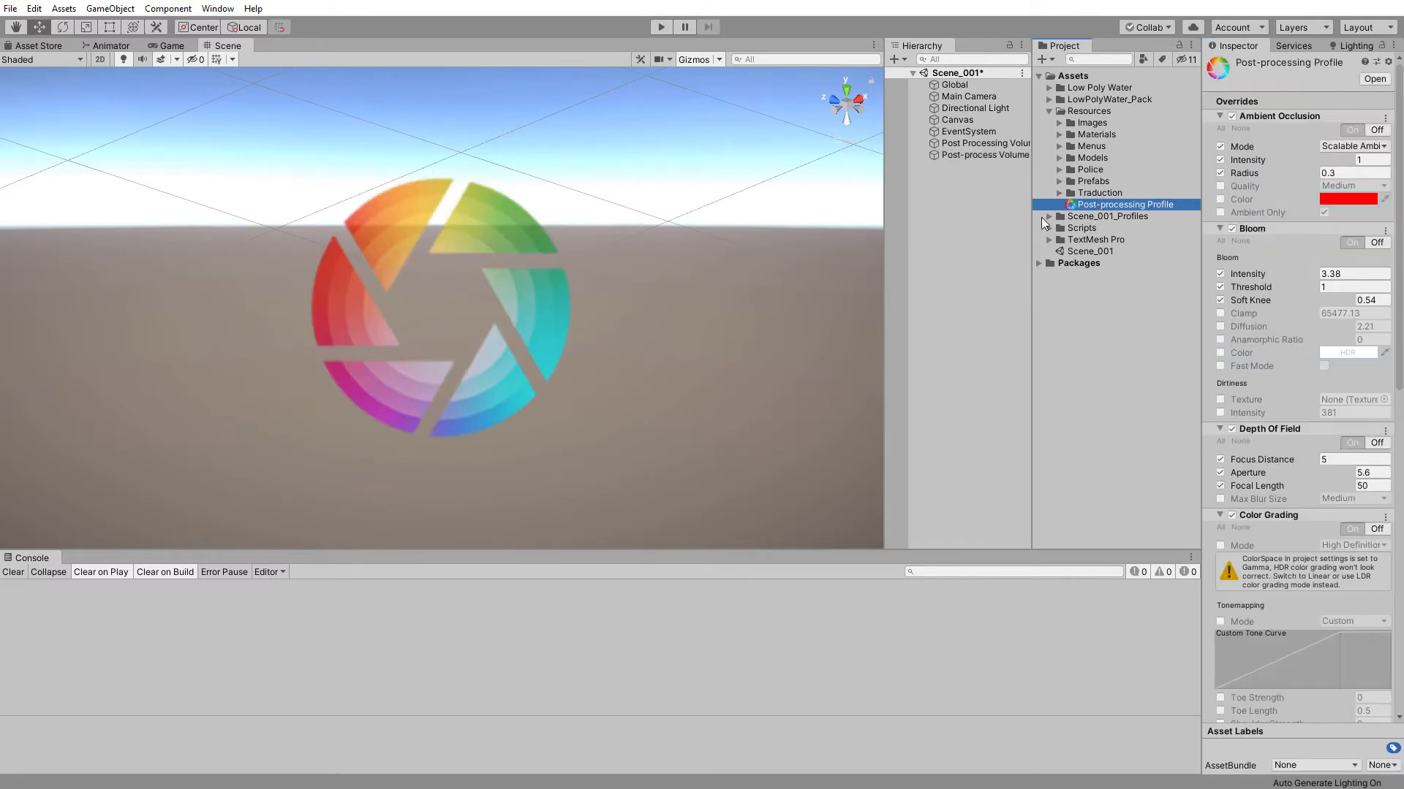
click(1047, 217)
click(1112, 230)
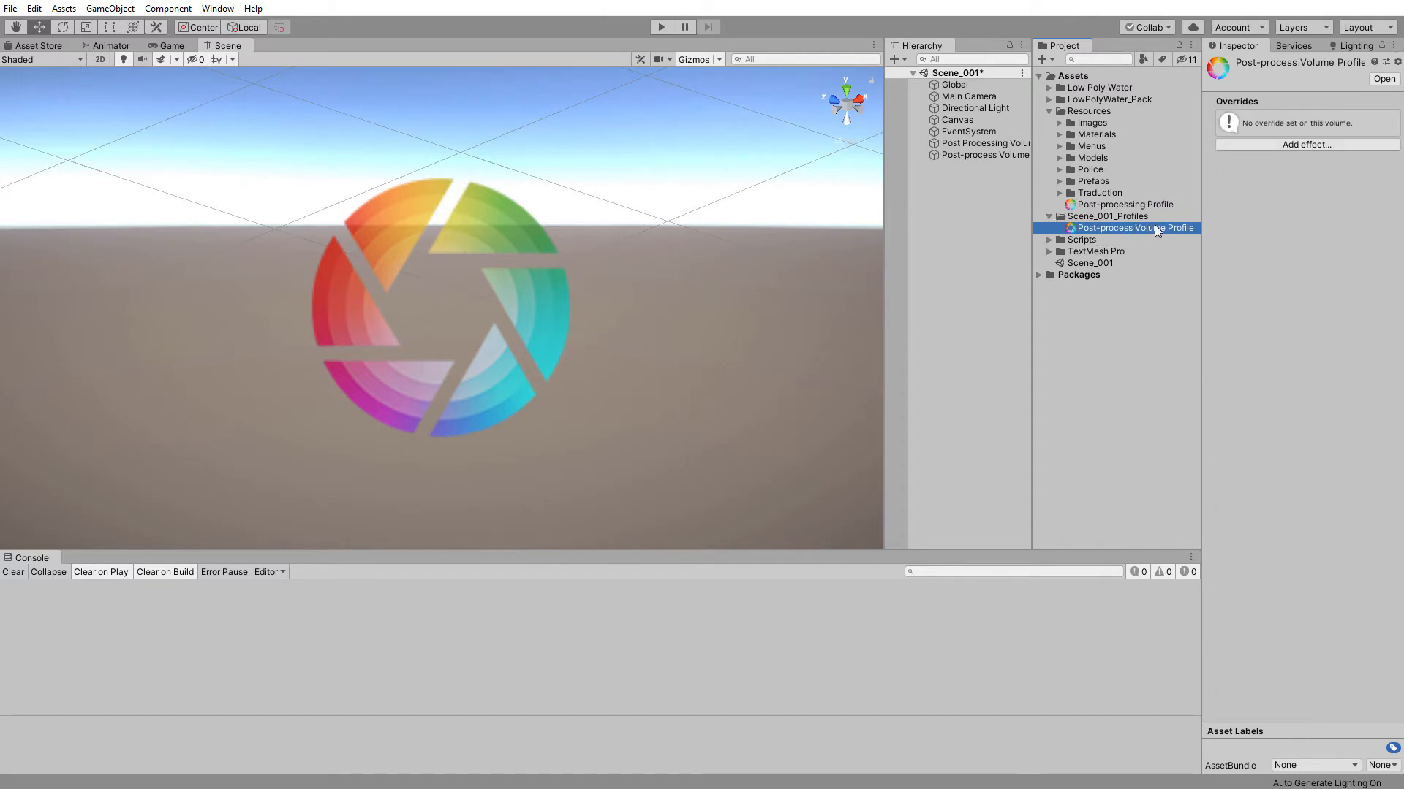
click(1104, 219)
click(1108, 231)
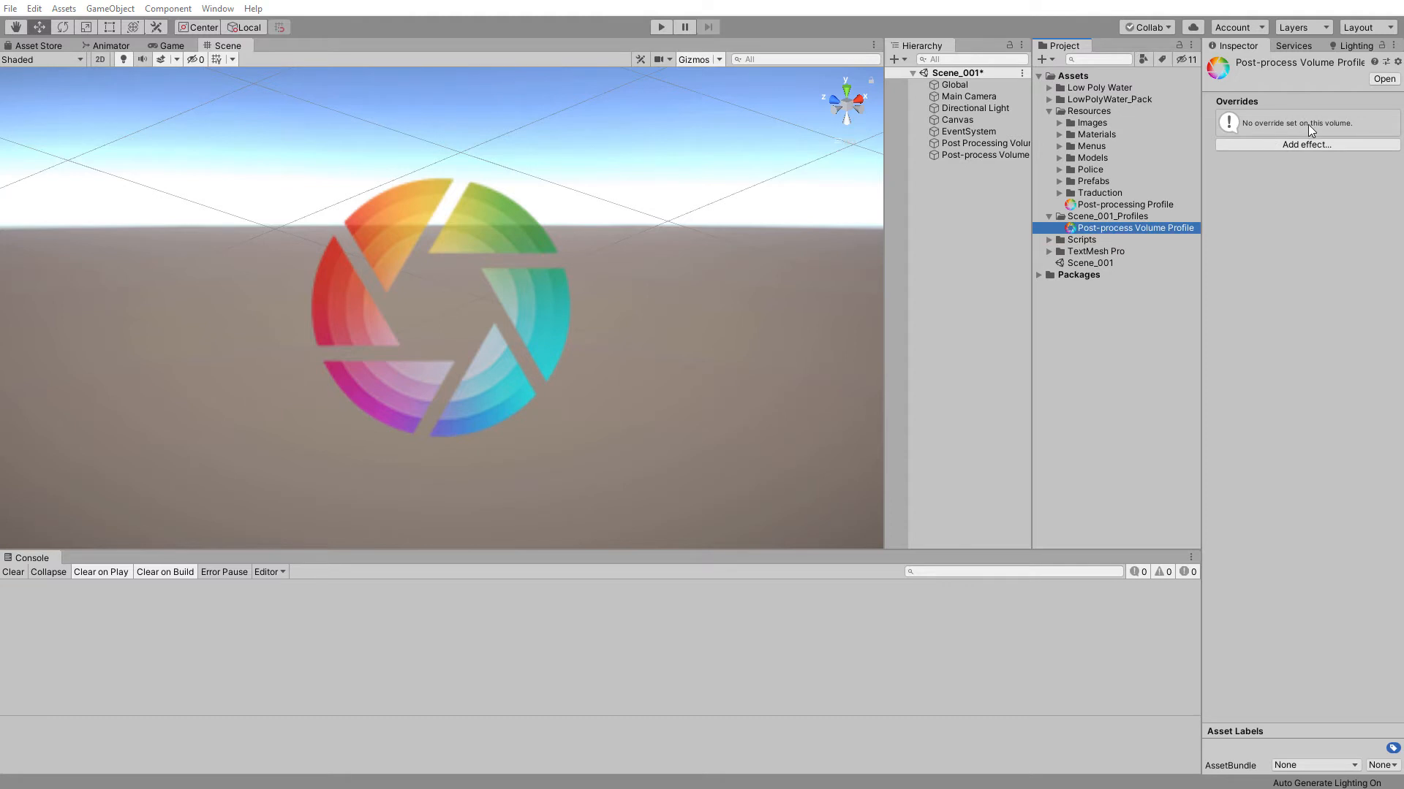
Add the Color Grading effect to the Post-process Volume Profile.
click(1289, 147)
mouse_move(1330, 158)
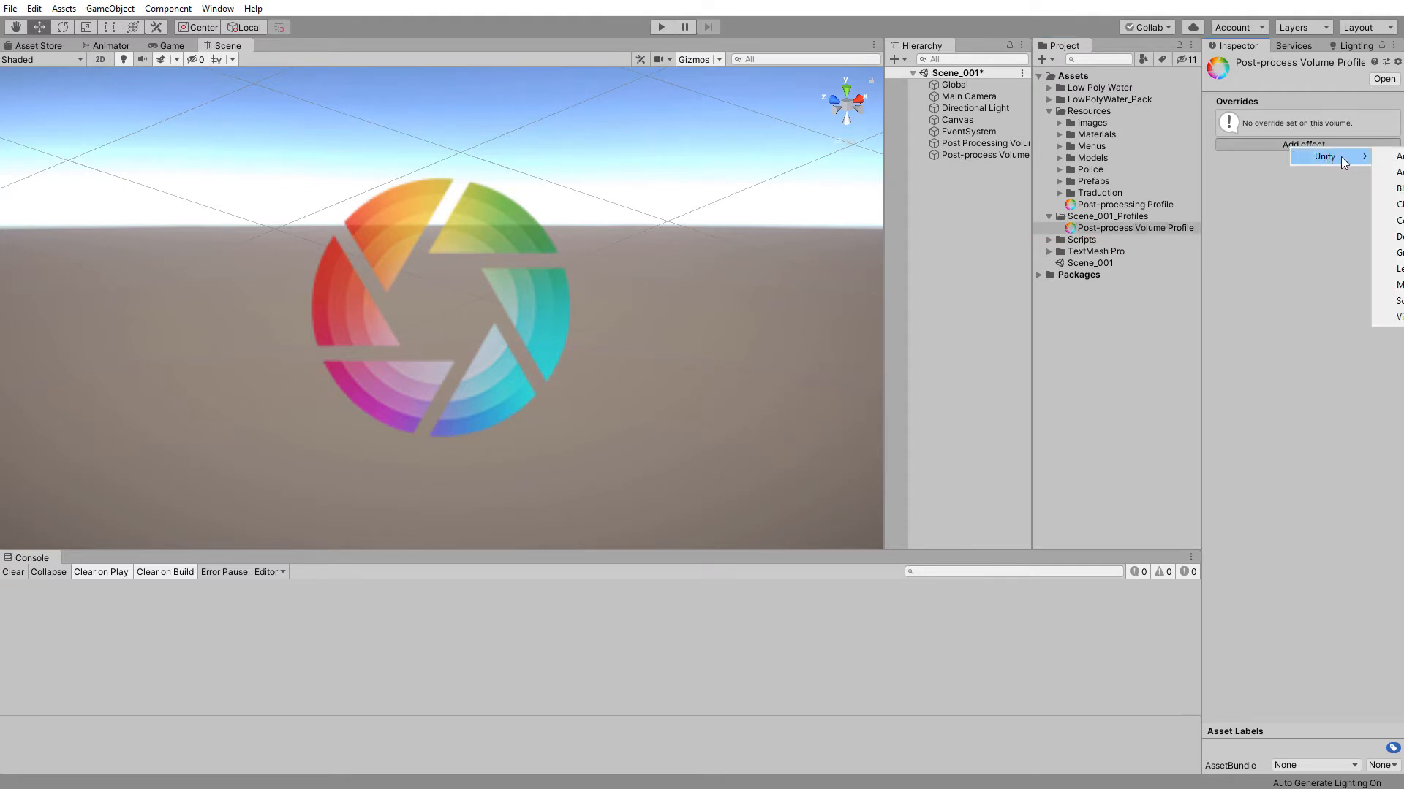
click(1235, 143)
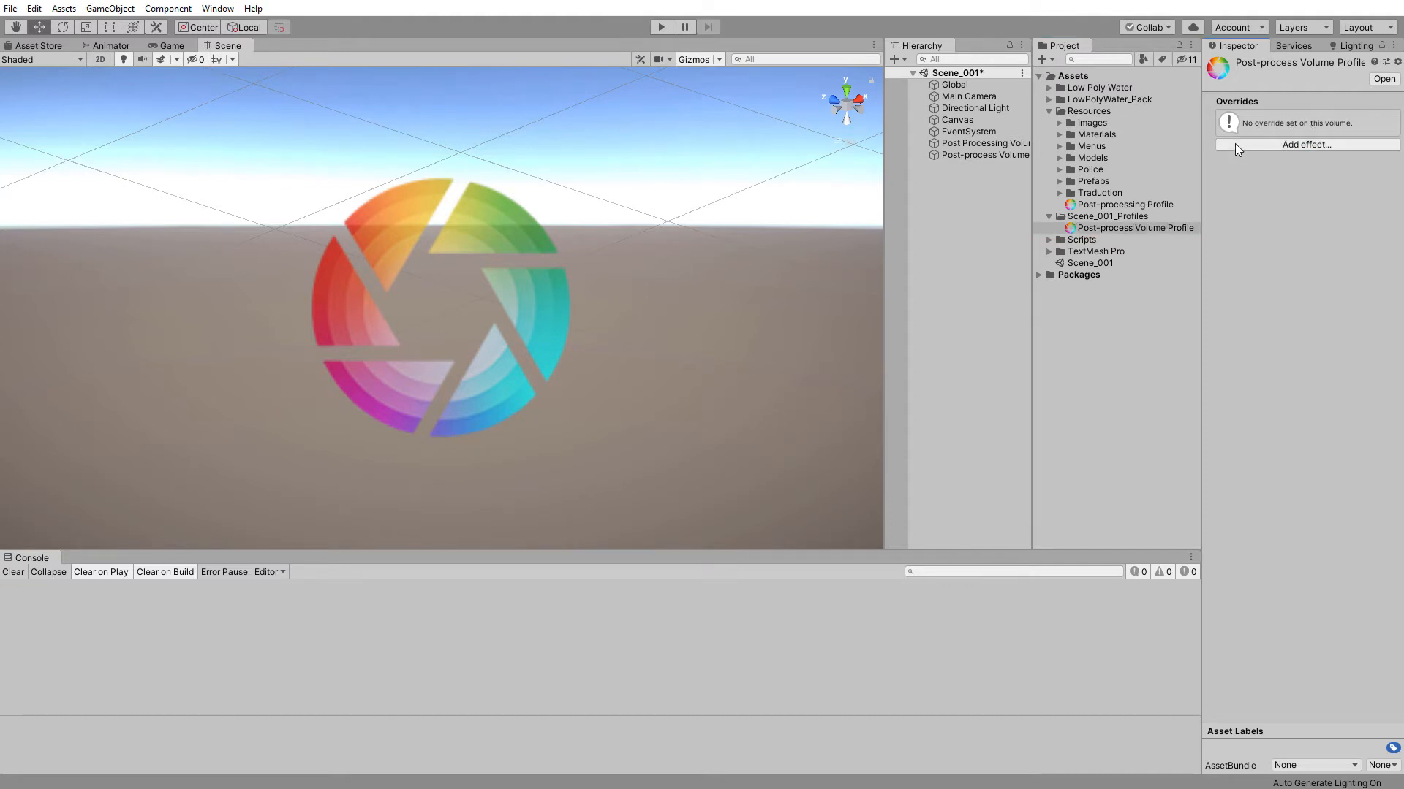
click(1219, 143)
mouse_move(1236, 155)
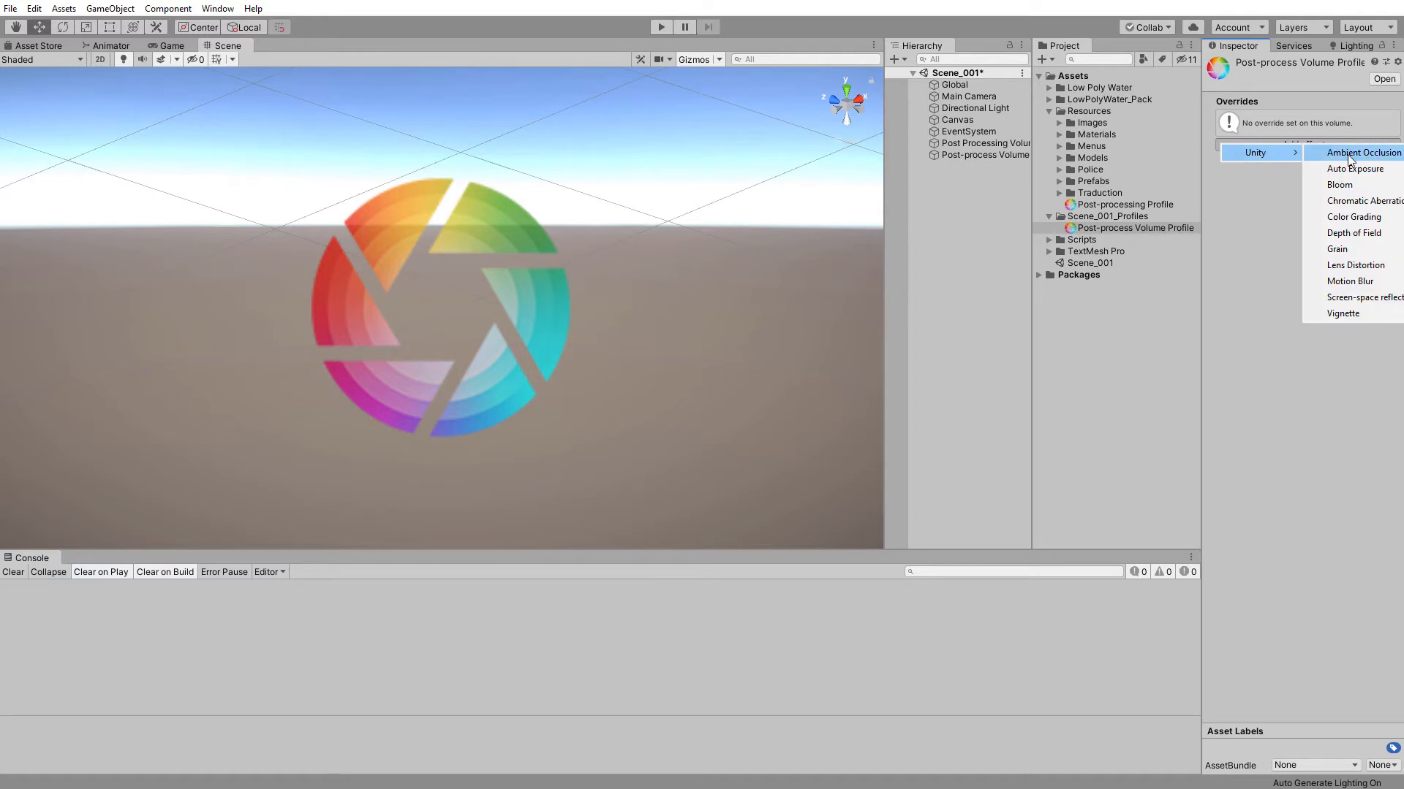
click(1364, 218)
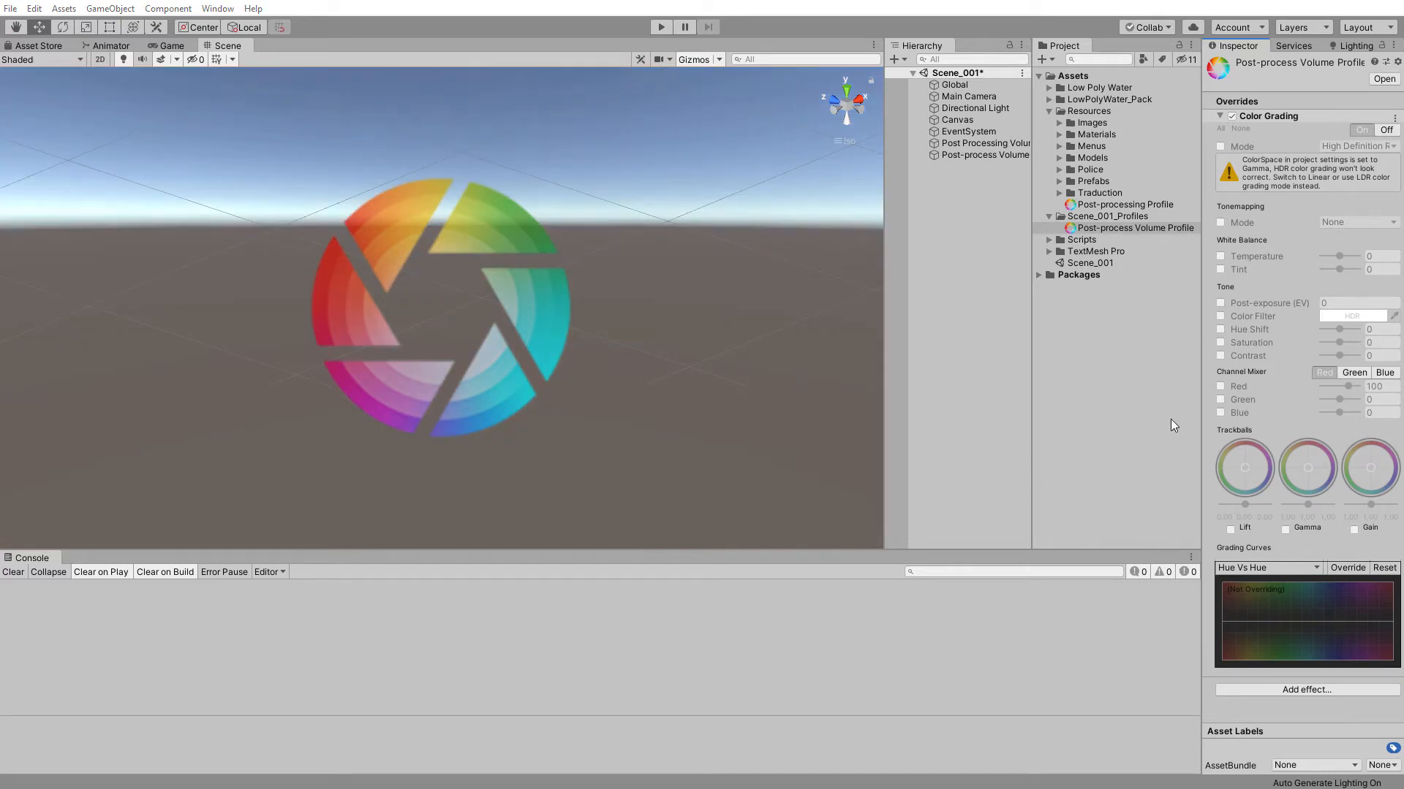
Enable the Color Grading saturation and contrast overrides, setting saturation to 30 and contrast to 47.
click(1220, 342)
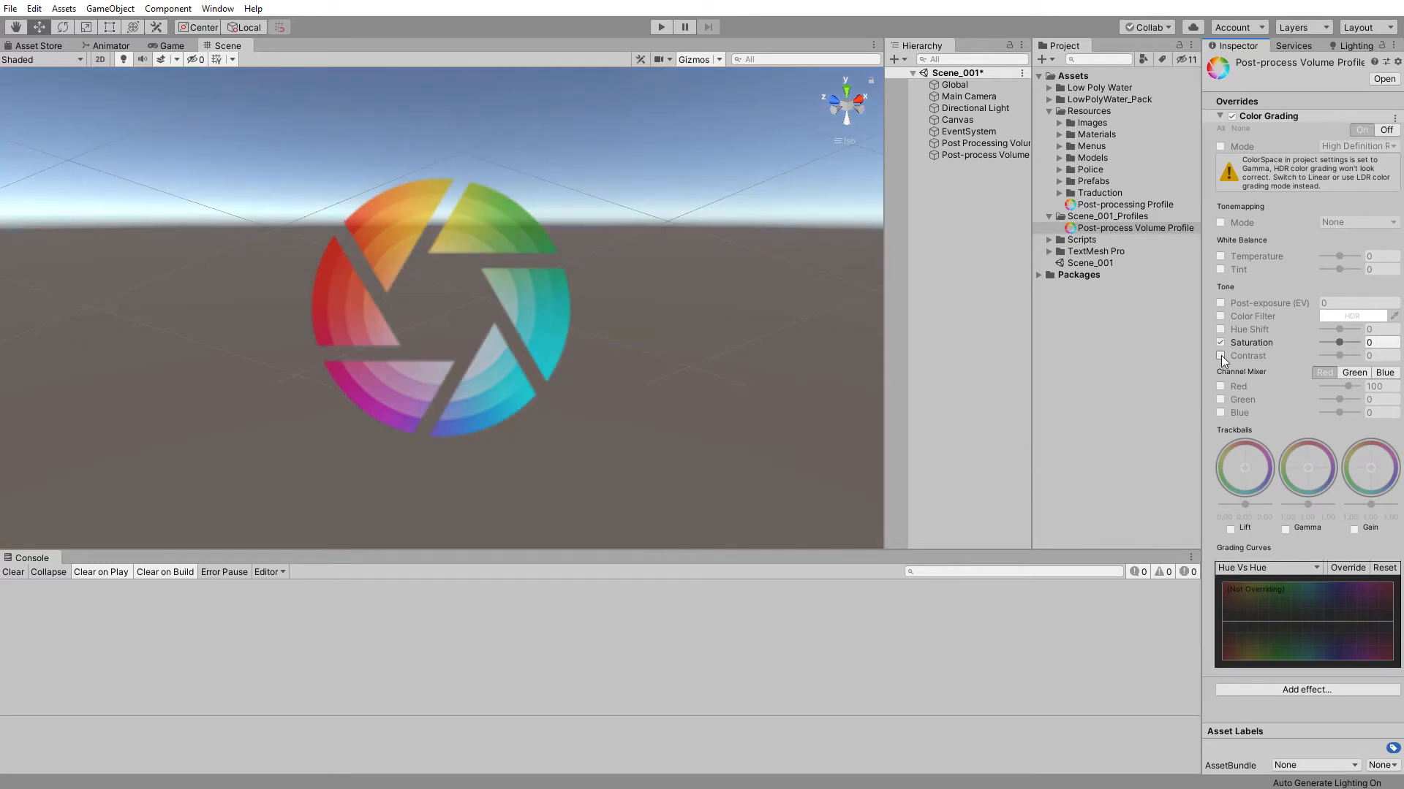
click(1220, 356)
drag(1339, 344, 1349, 358)
Run the game in play mode and start a match to preview the color grading on the hex board.
key(ctrl+p)
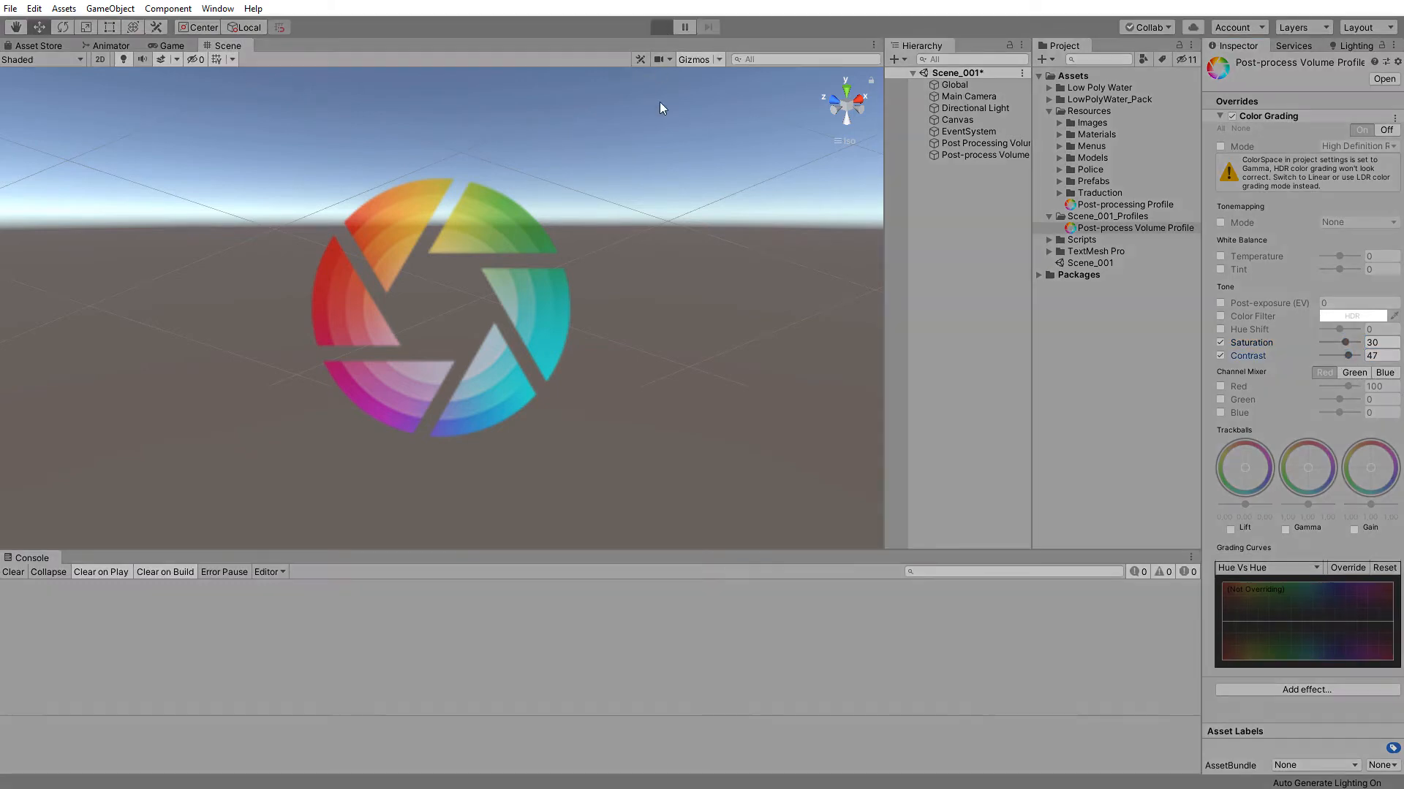
click(498, 227)
click(470, 204)
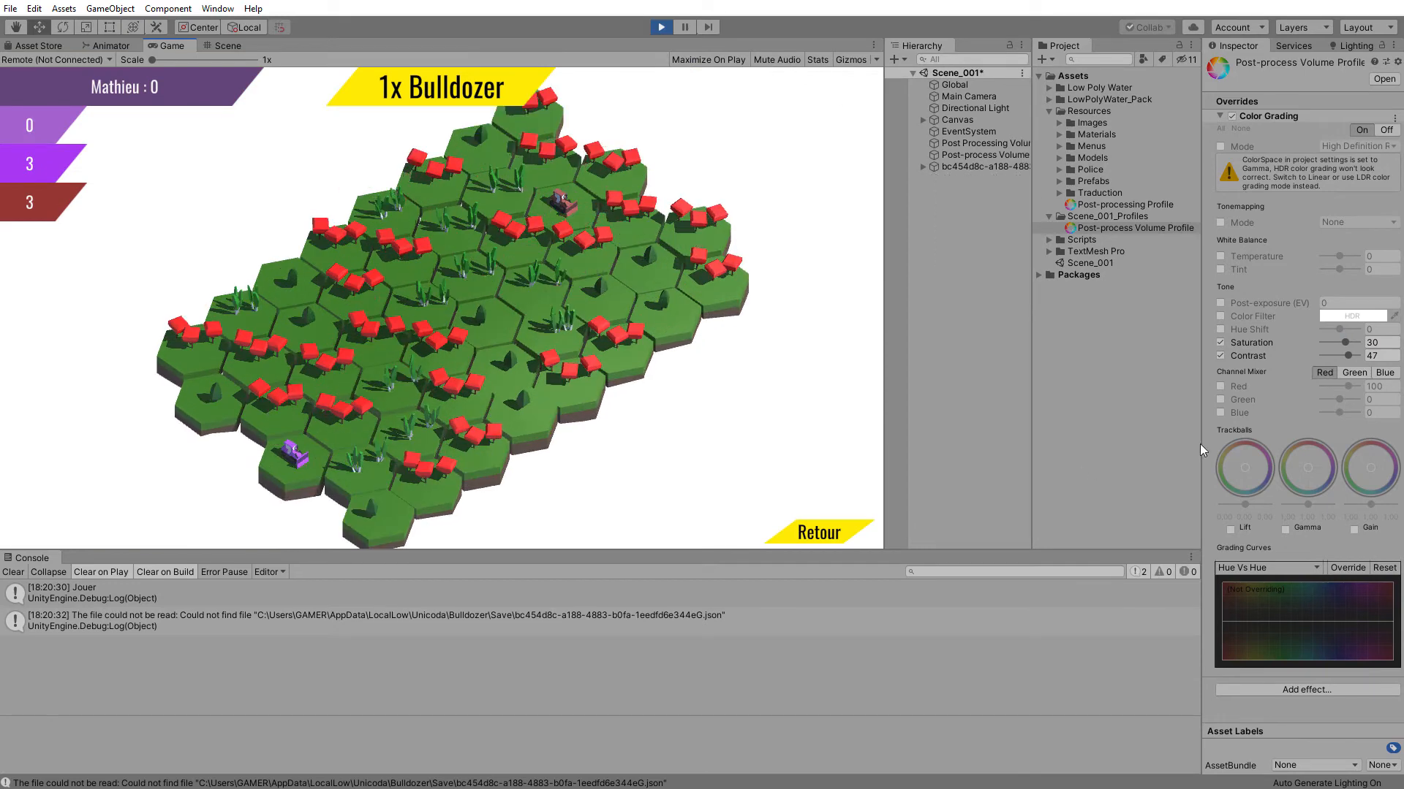
Switch the saturation and contrast overrides off and back on to compare the running game with and without them.
click(1220, 342)
click(1221, 355)
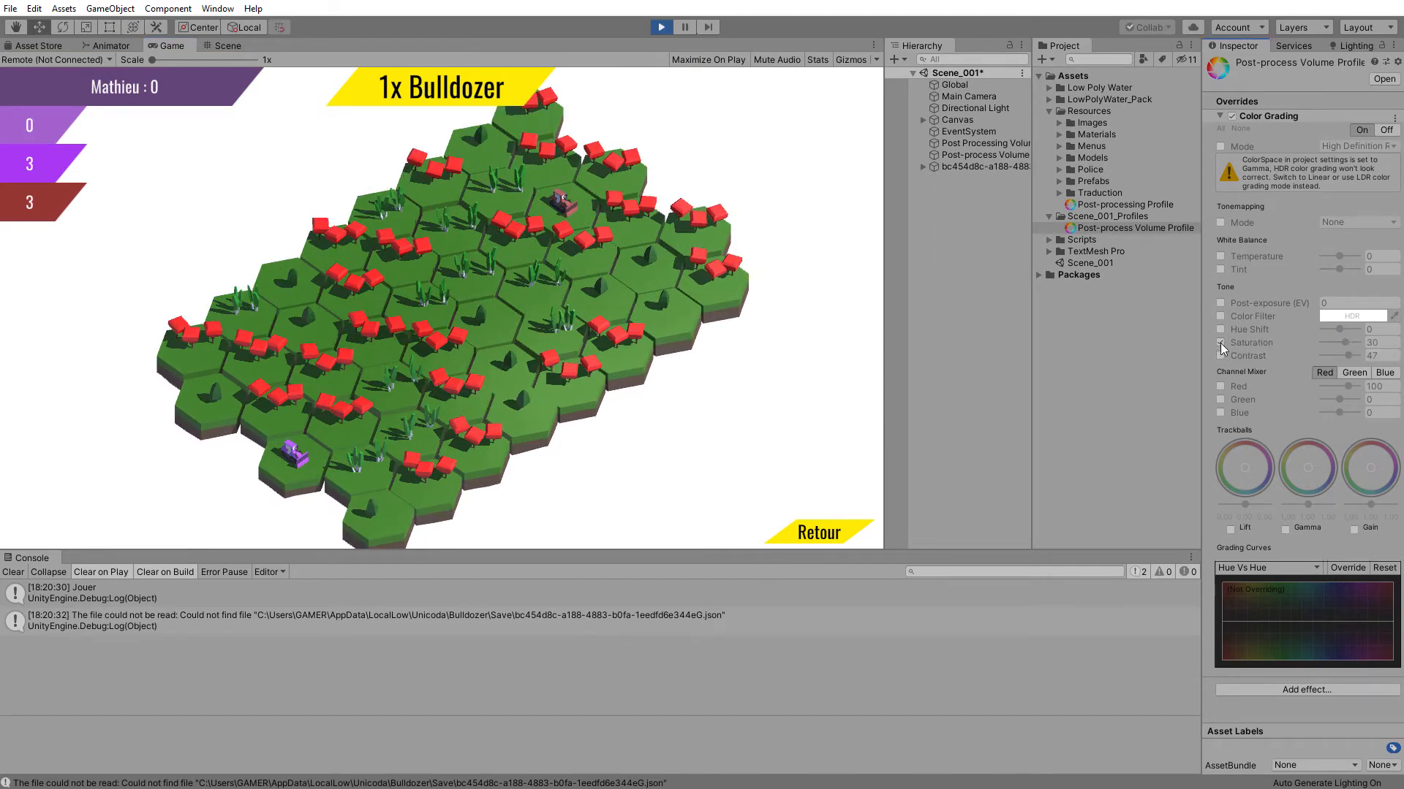
click(1220, 342)
click(1221, 355)
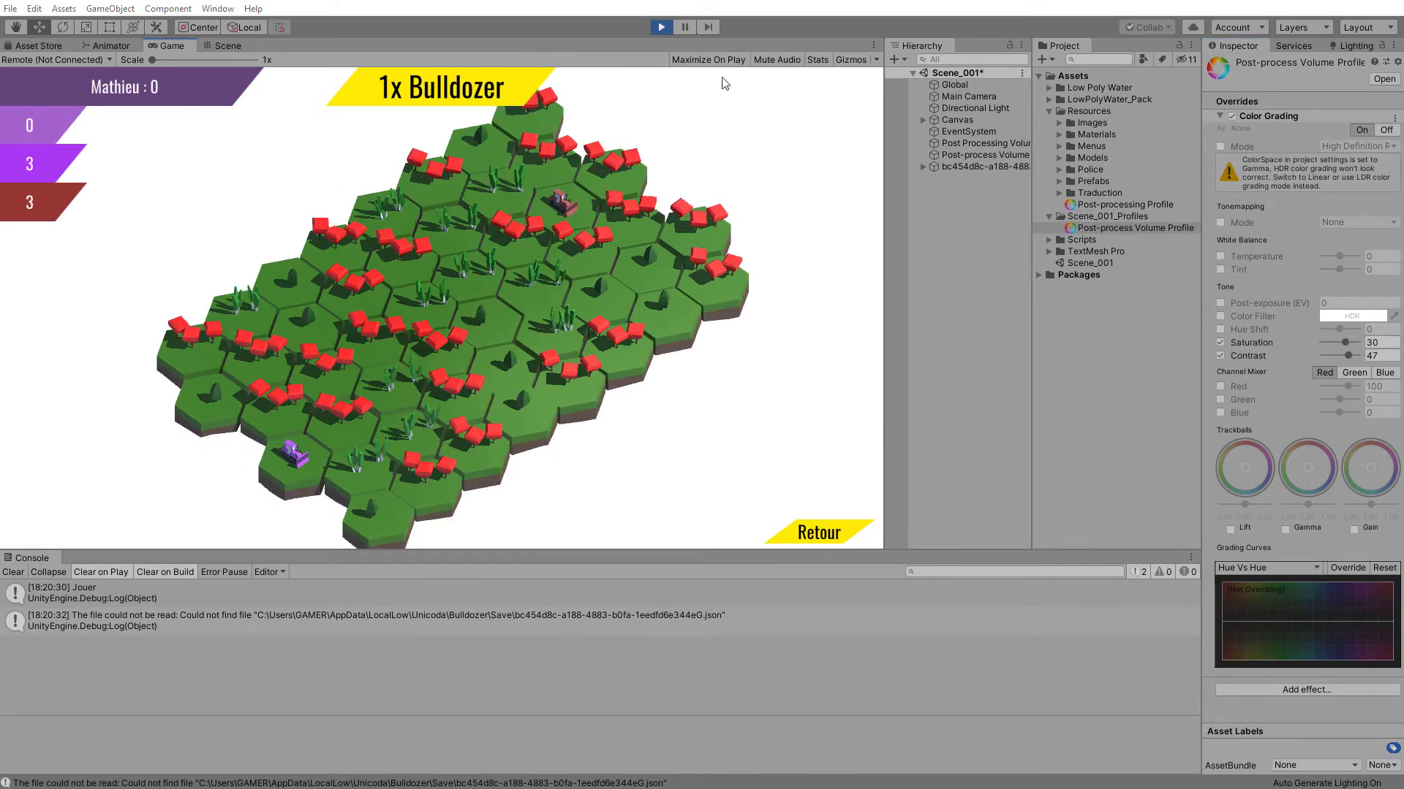
Stop play mode and enable the Post-process Layer component on the Main Camera.
click(663, 29)
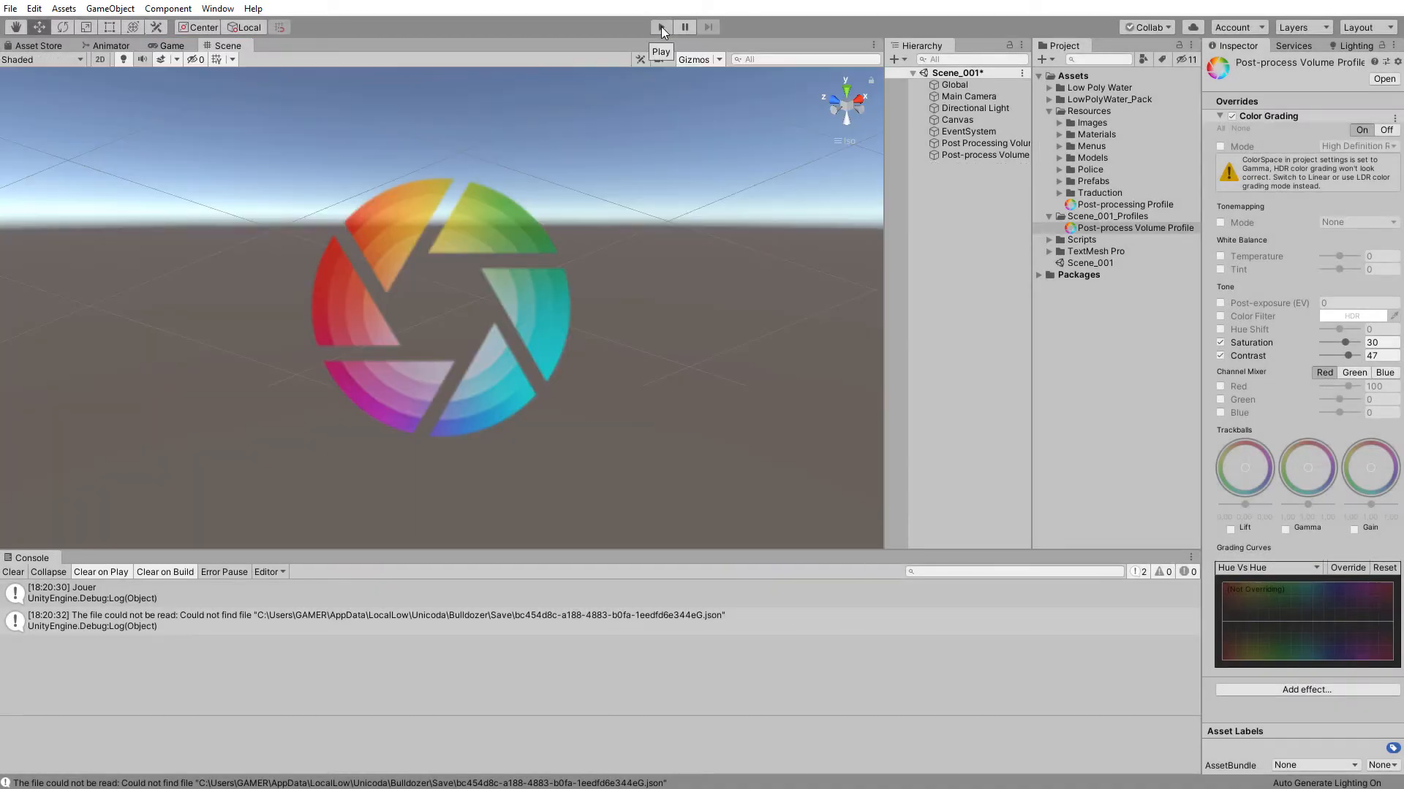
click(947, 98)
scroll(1265, 579, down, 5)
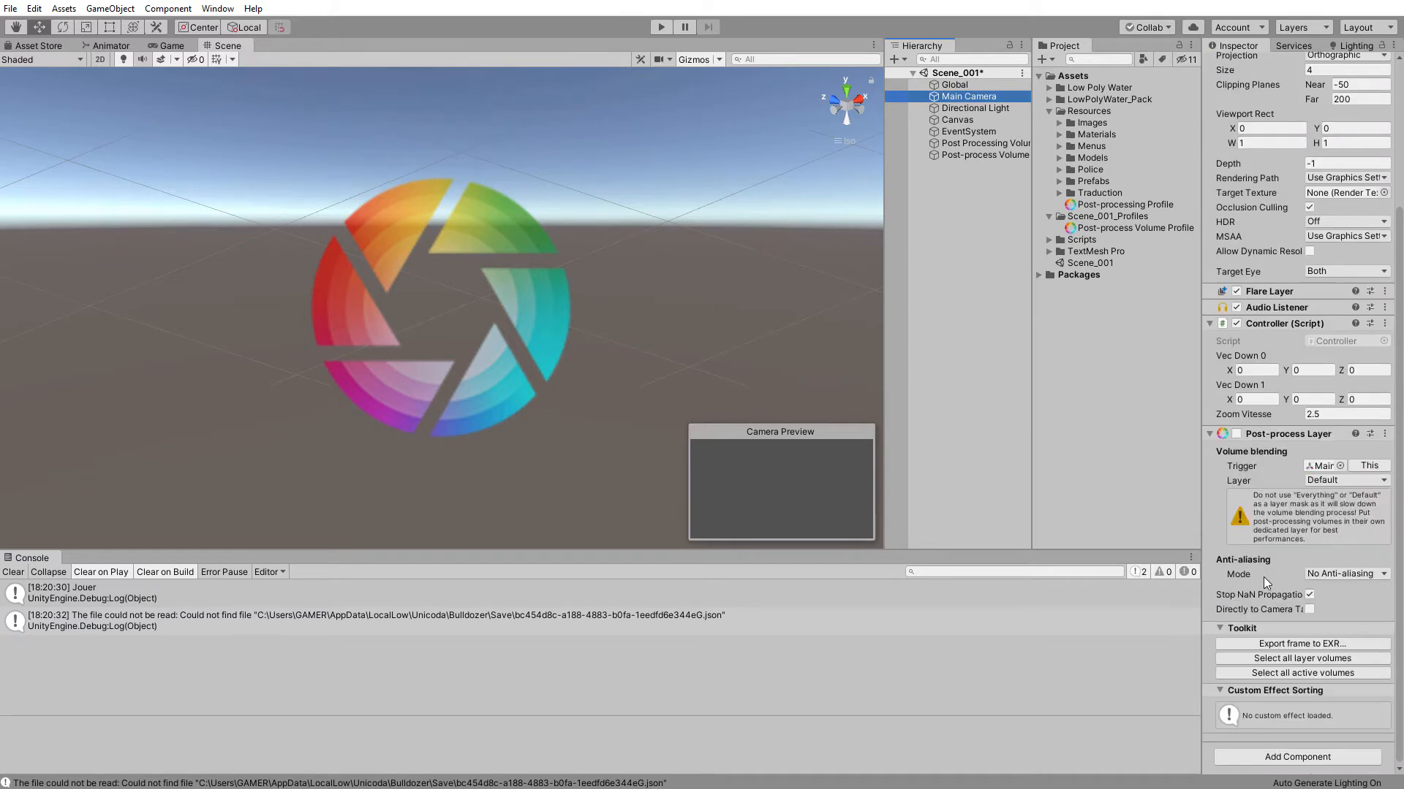
click(1236, 434)
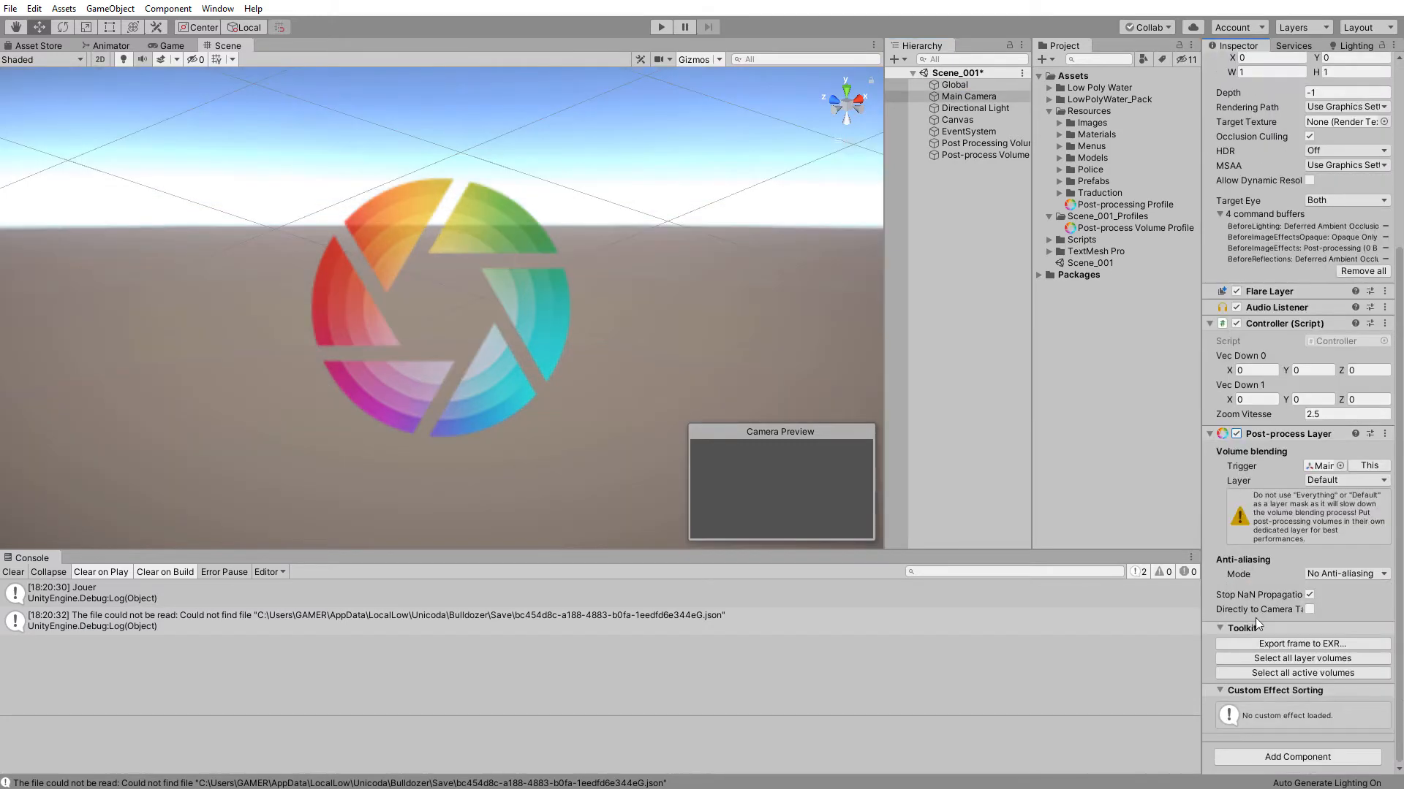
Clear the Default layer from the Post-process Layer's volume blending, leaving Nothing, and set it back to Default.
click(1270, 757)
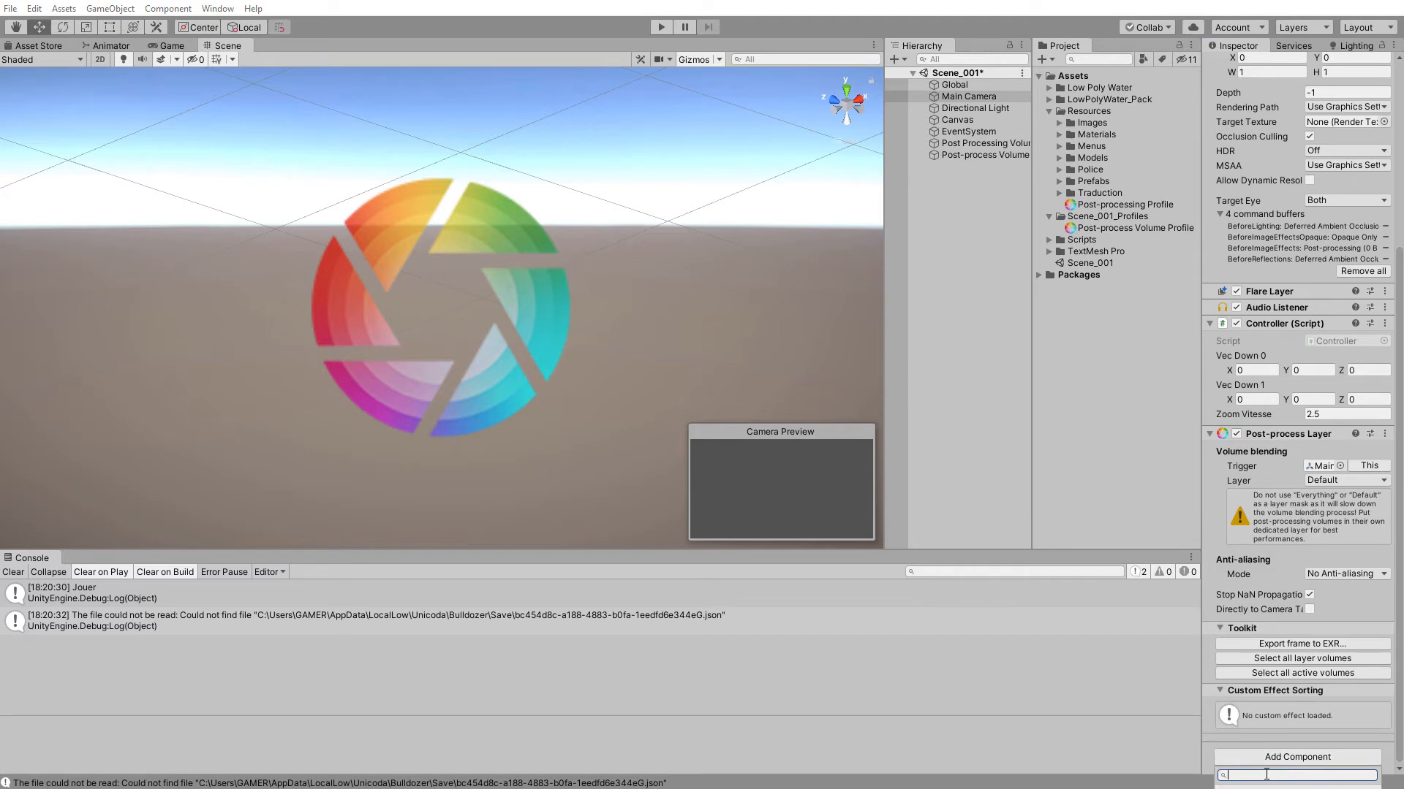
click(1112, 450)
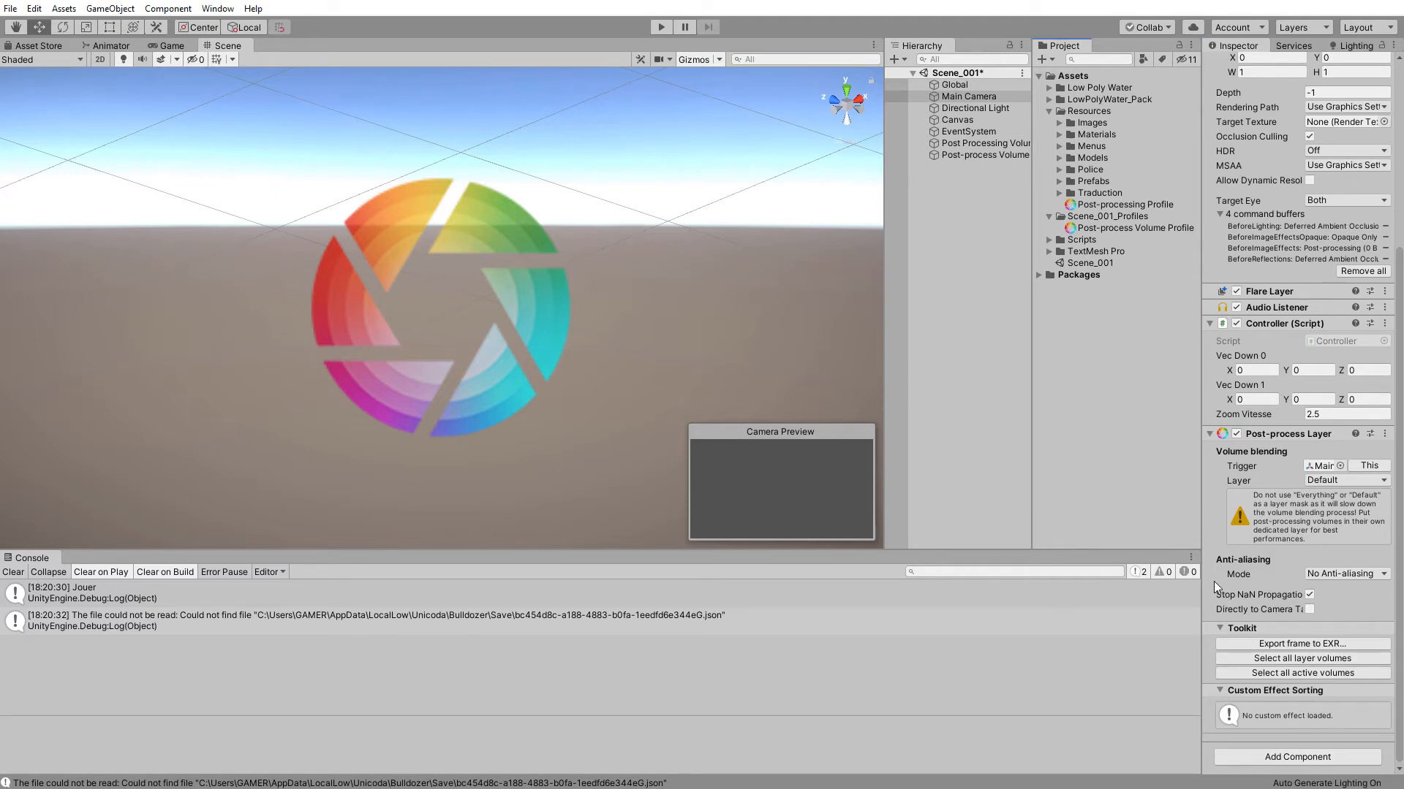
click(1327, 481)
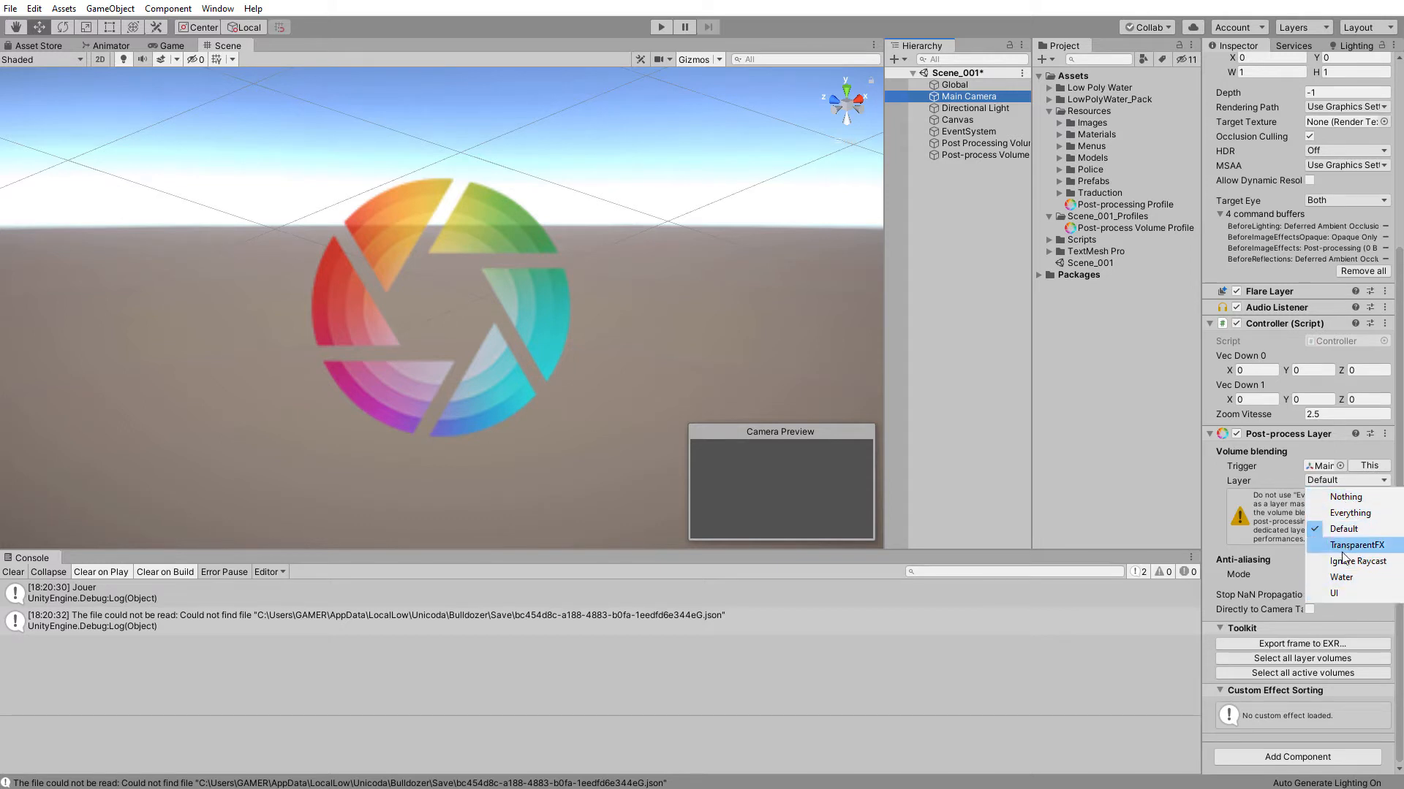
click(1344, 530)
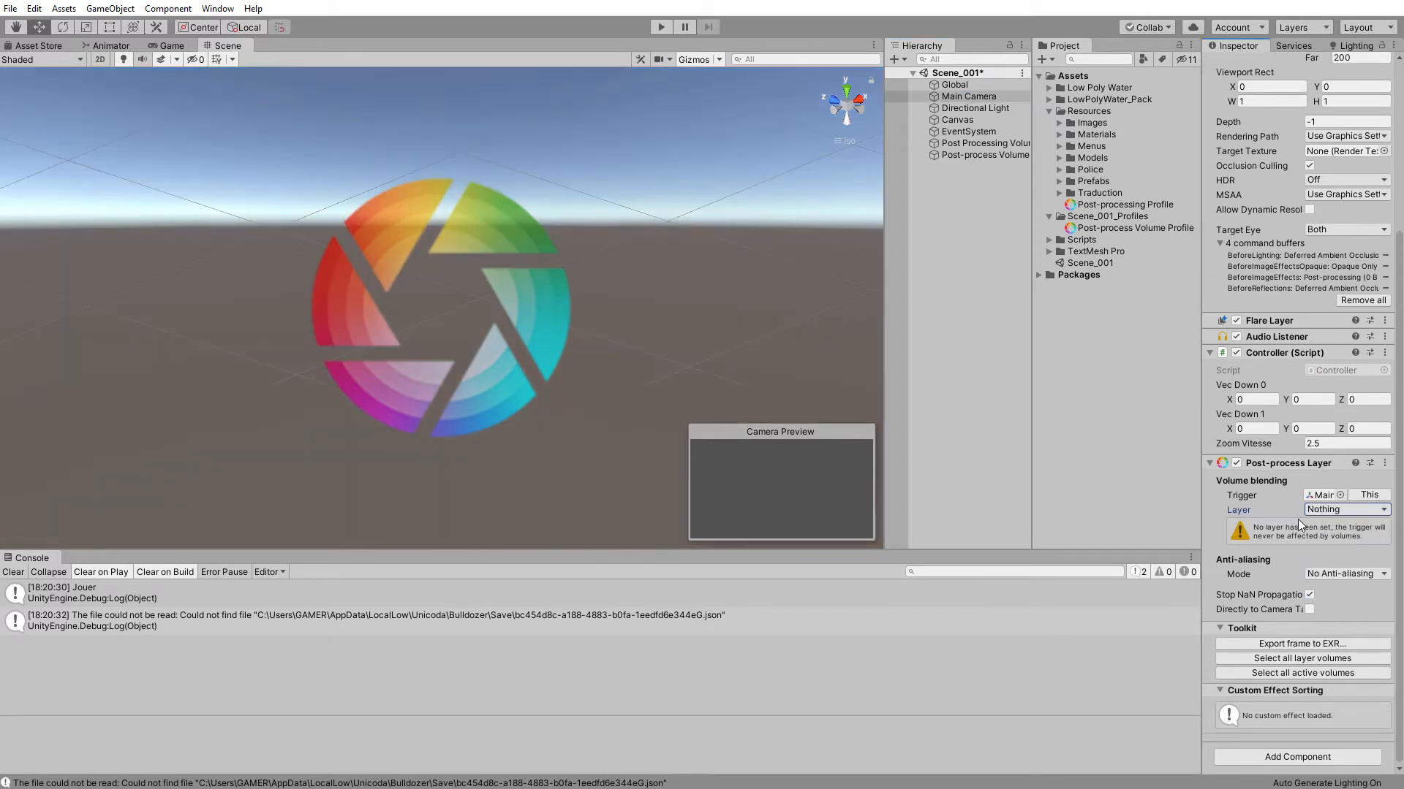
click(1366, 510)
click(1345, 555)
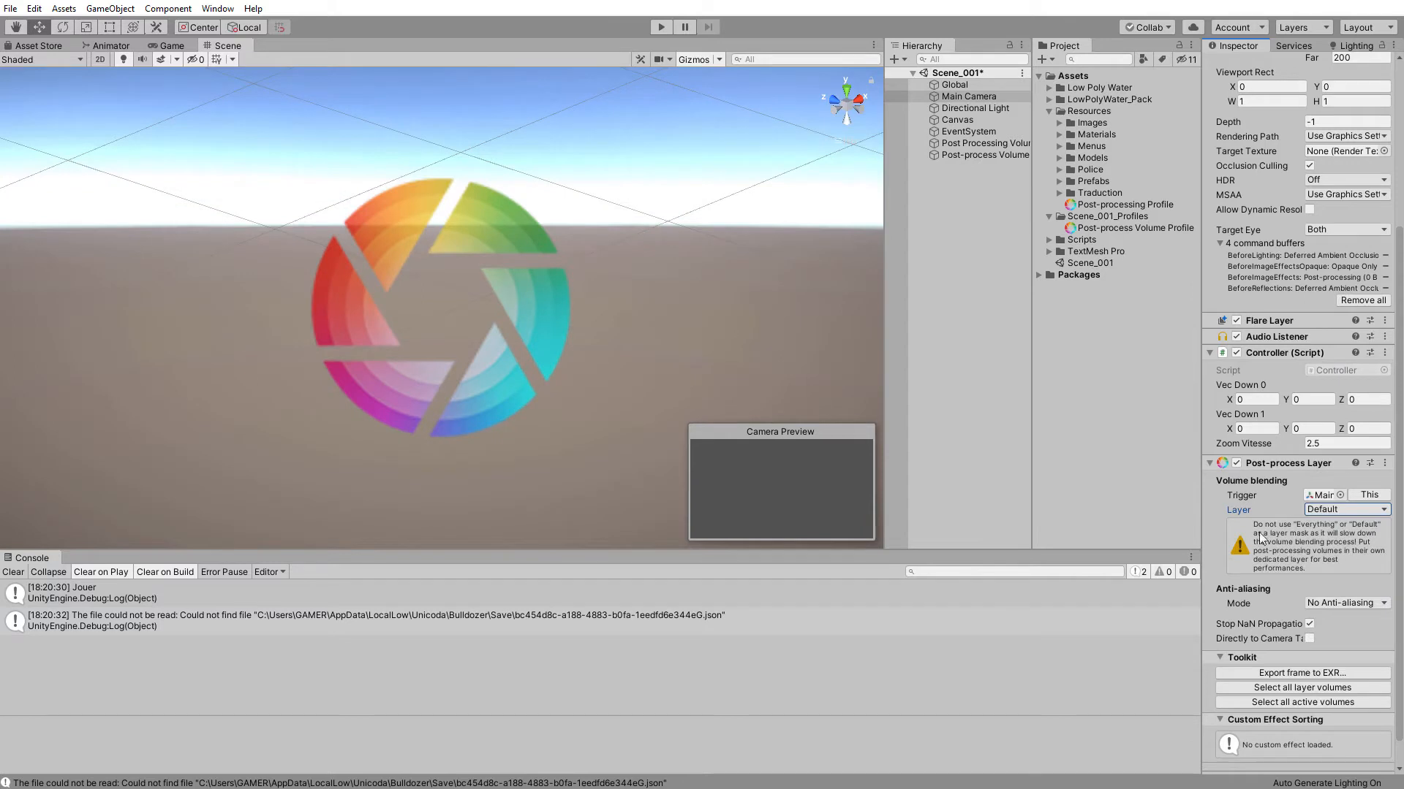
Check the layer assigned to the Main Camera object, keeping it on Default.
scroll(1323, 542, up, 5)
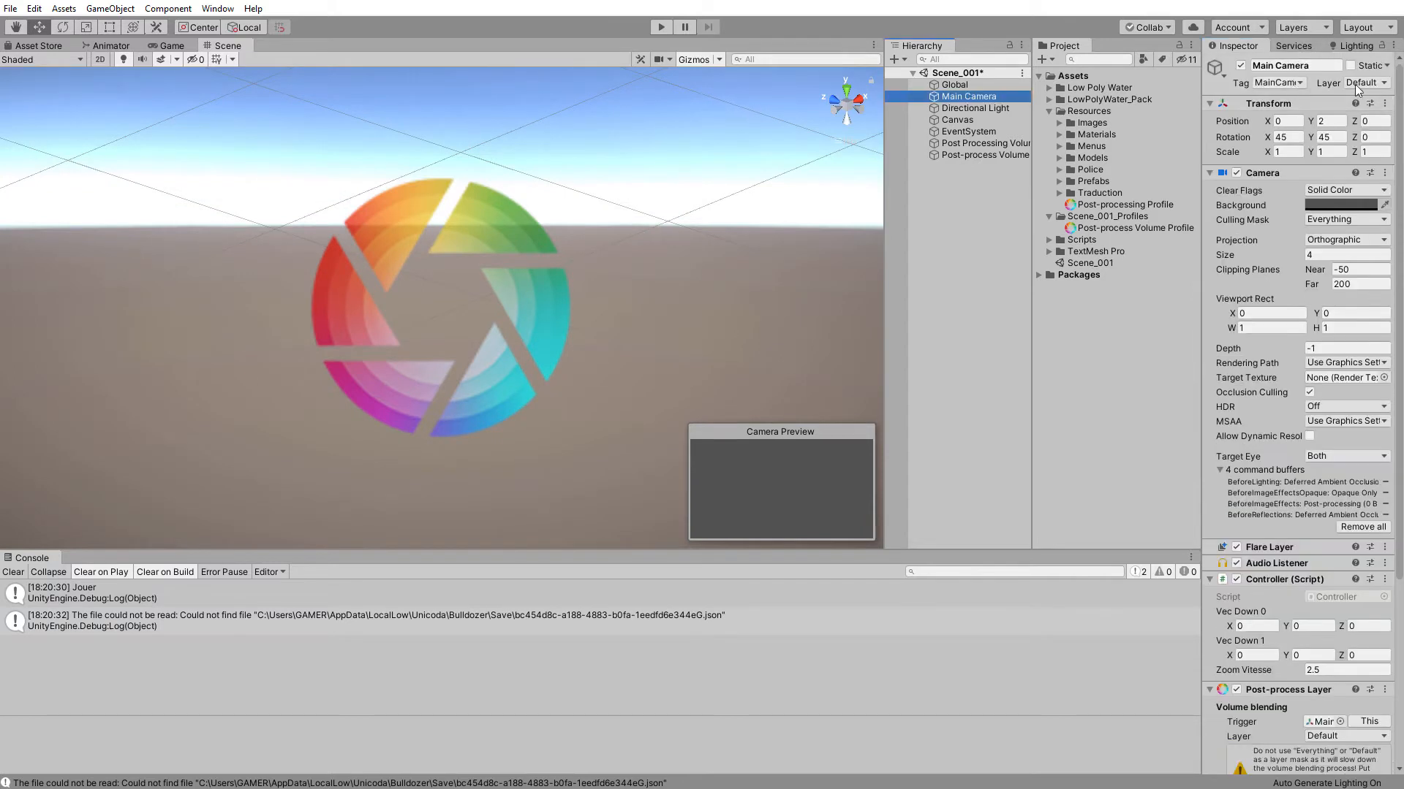
click(1330, 82)
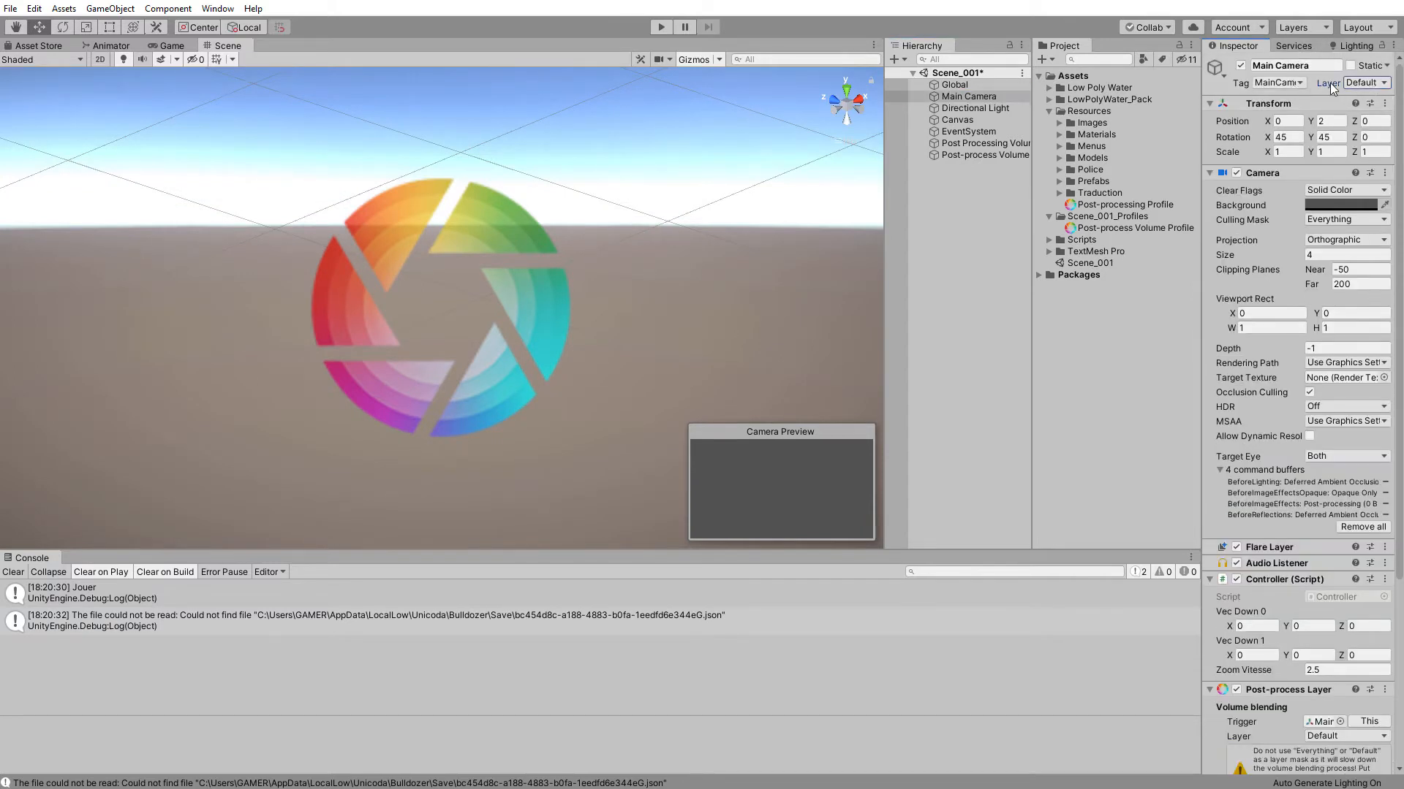
click(1372, 82)
click(1377, 99)
click(964, 120)
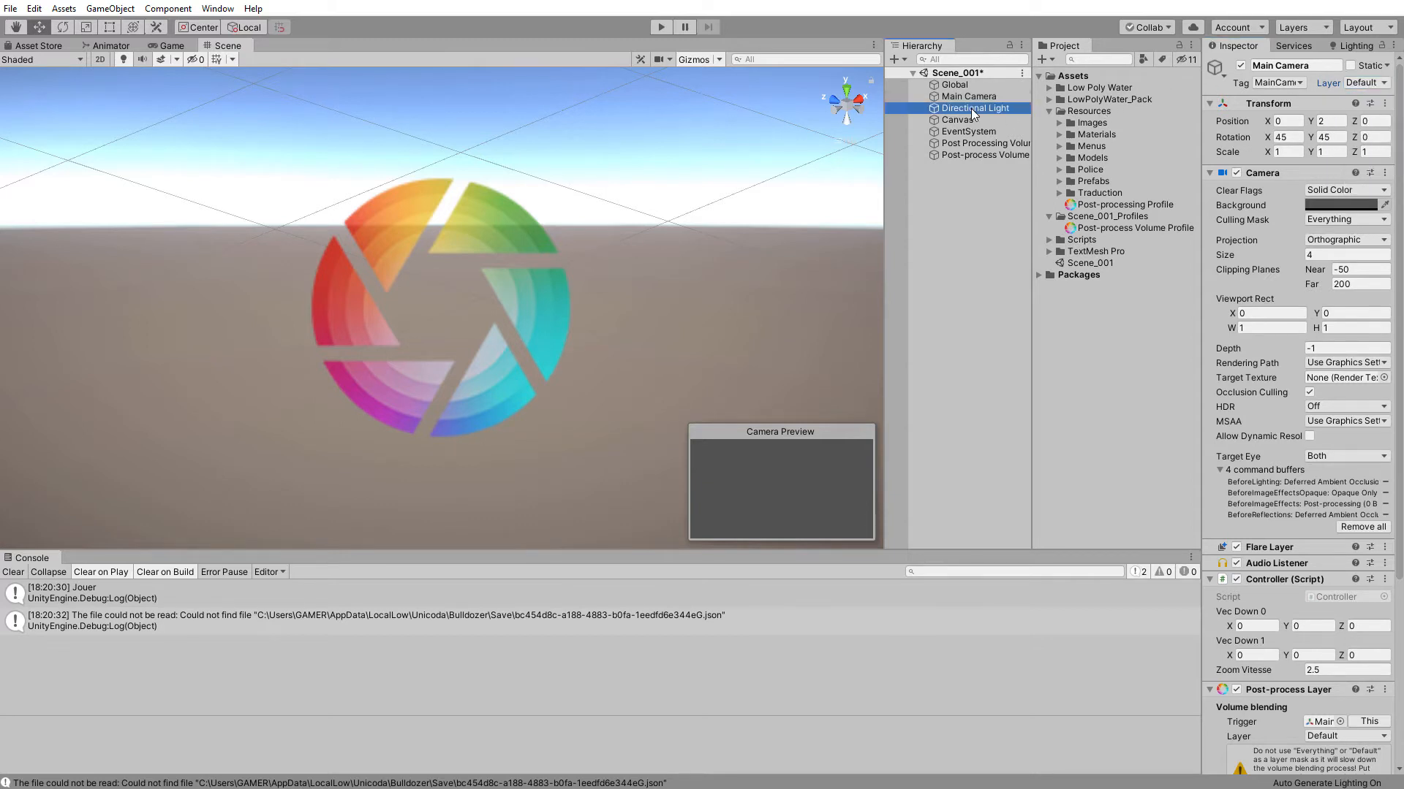
click(1004, 133)
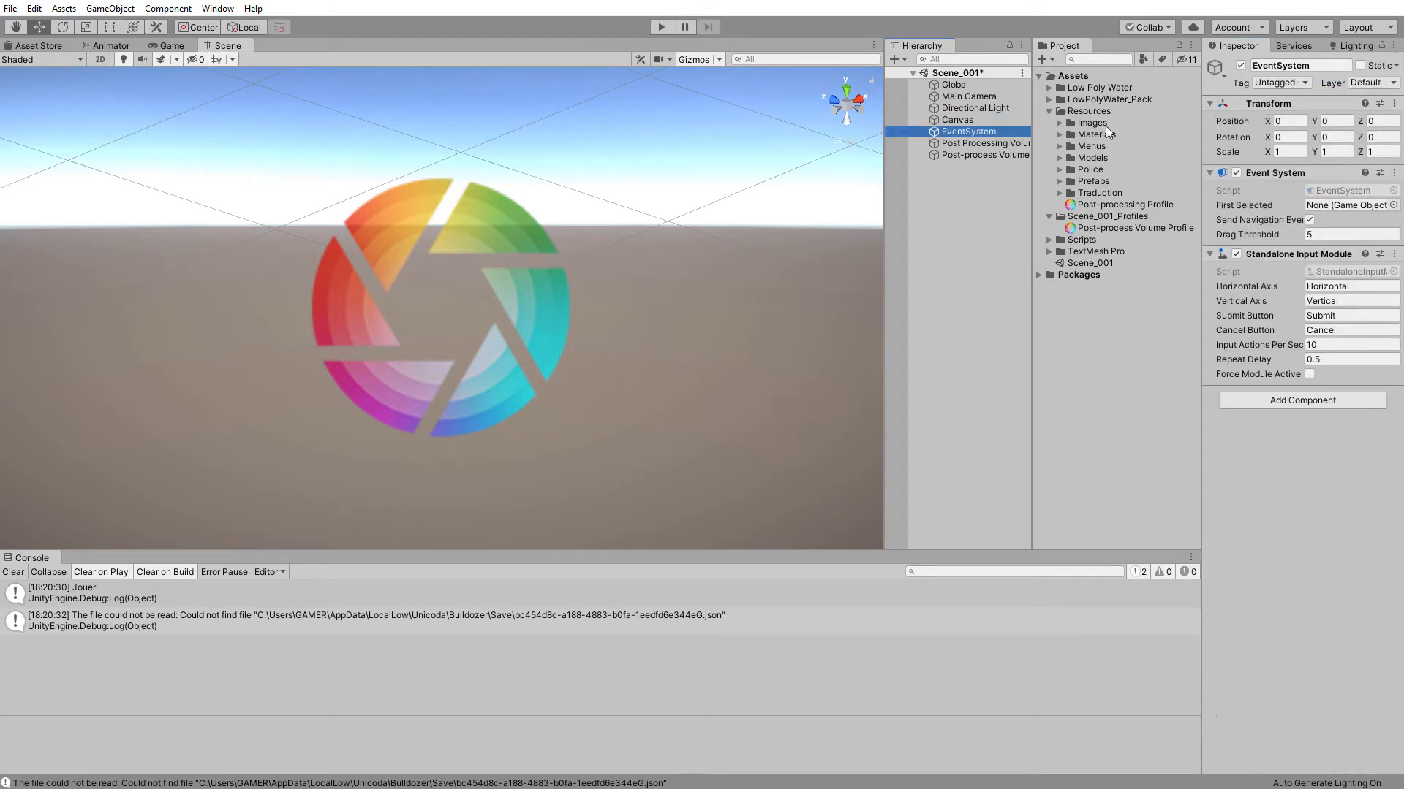
key(Down)
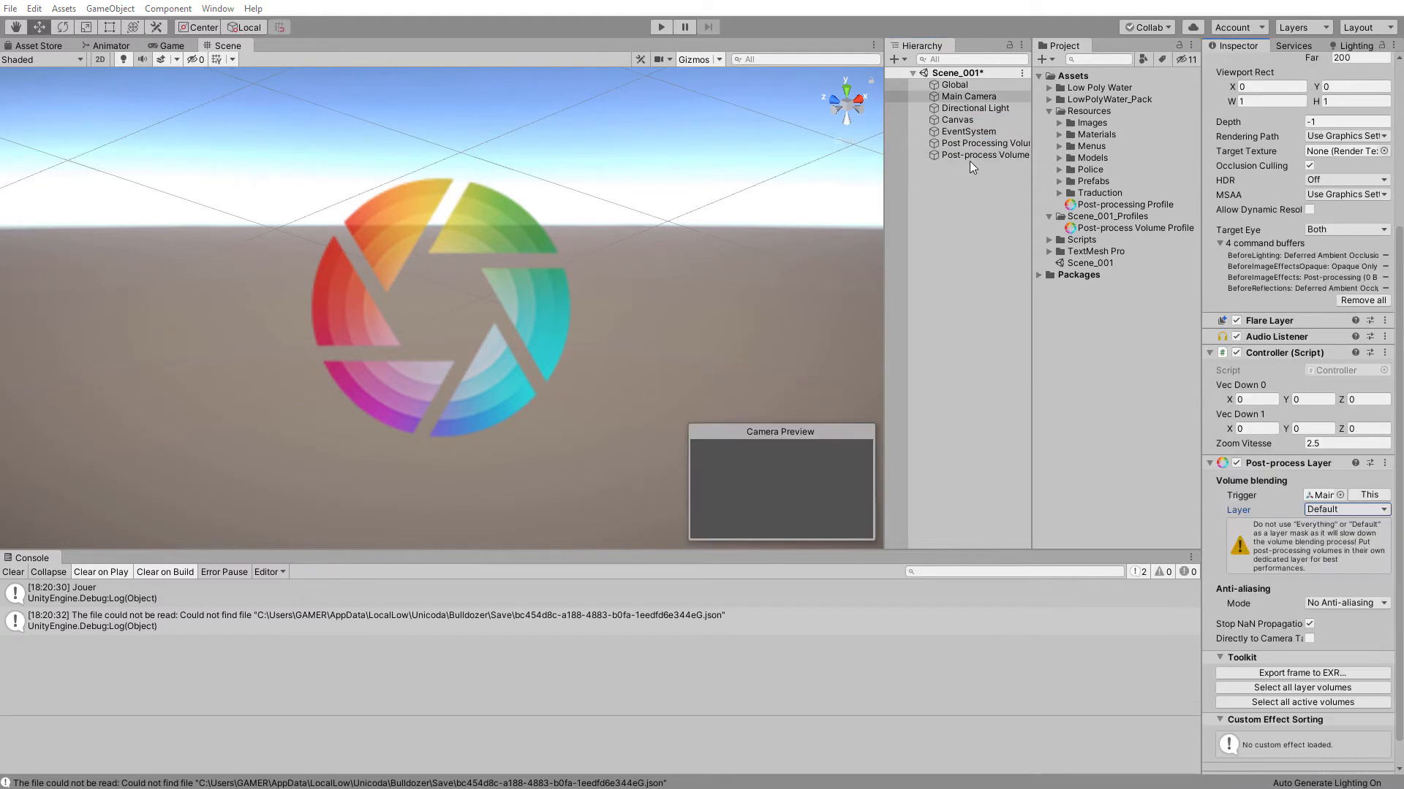
Start a match in play mode and switch the Main Camera's Post-process Layer off and on to compare the board.
click(969, 96)
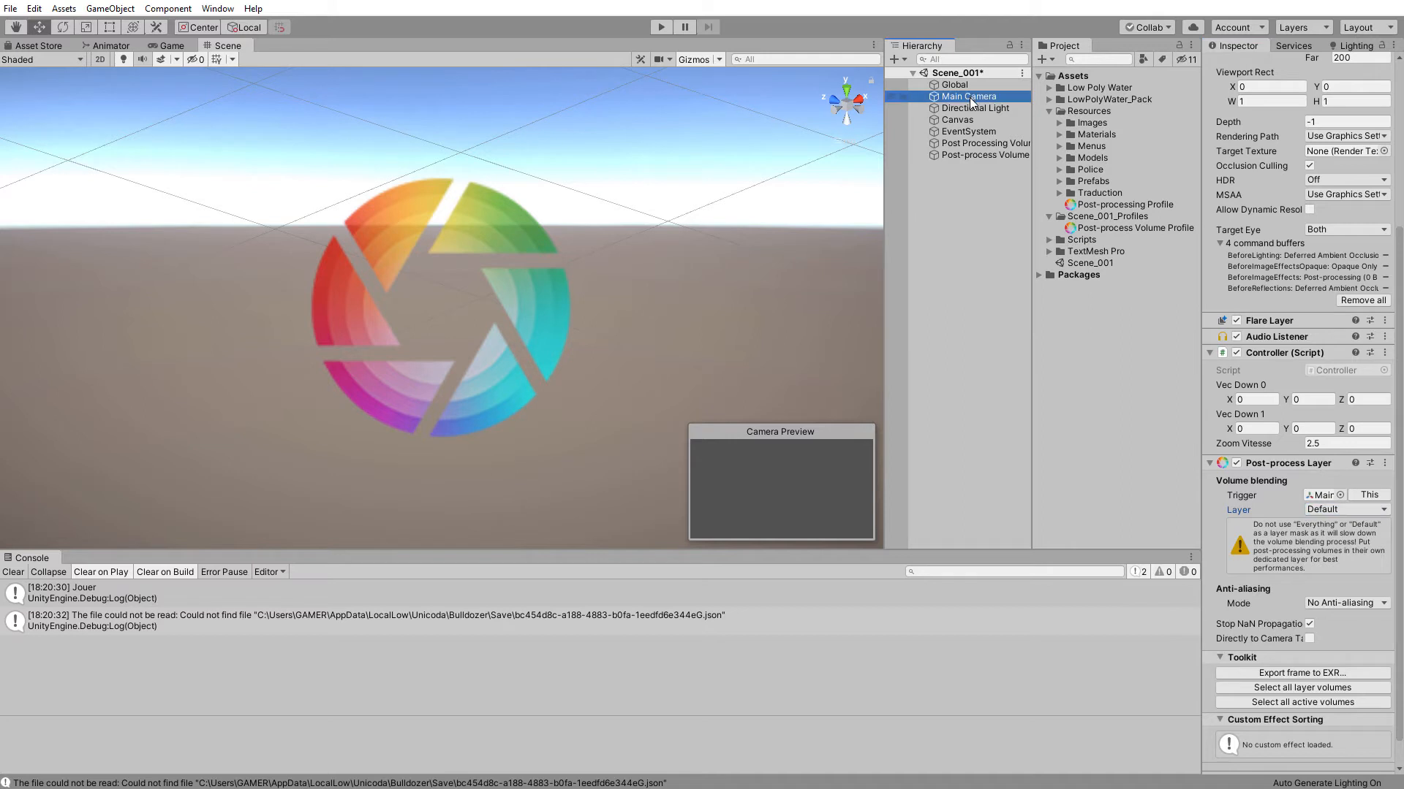
scroll(1330, 479, down, 1)
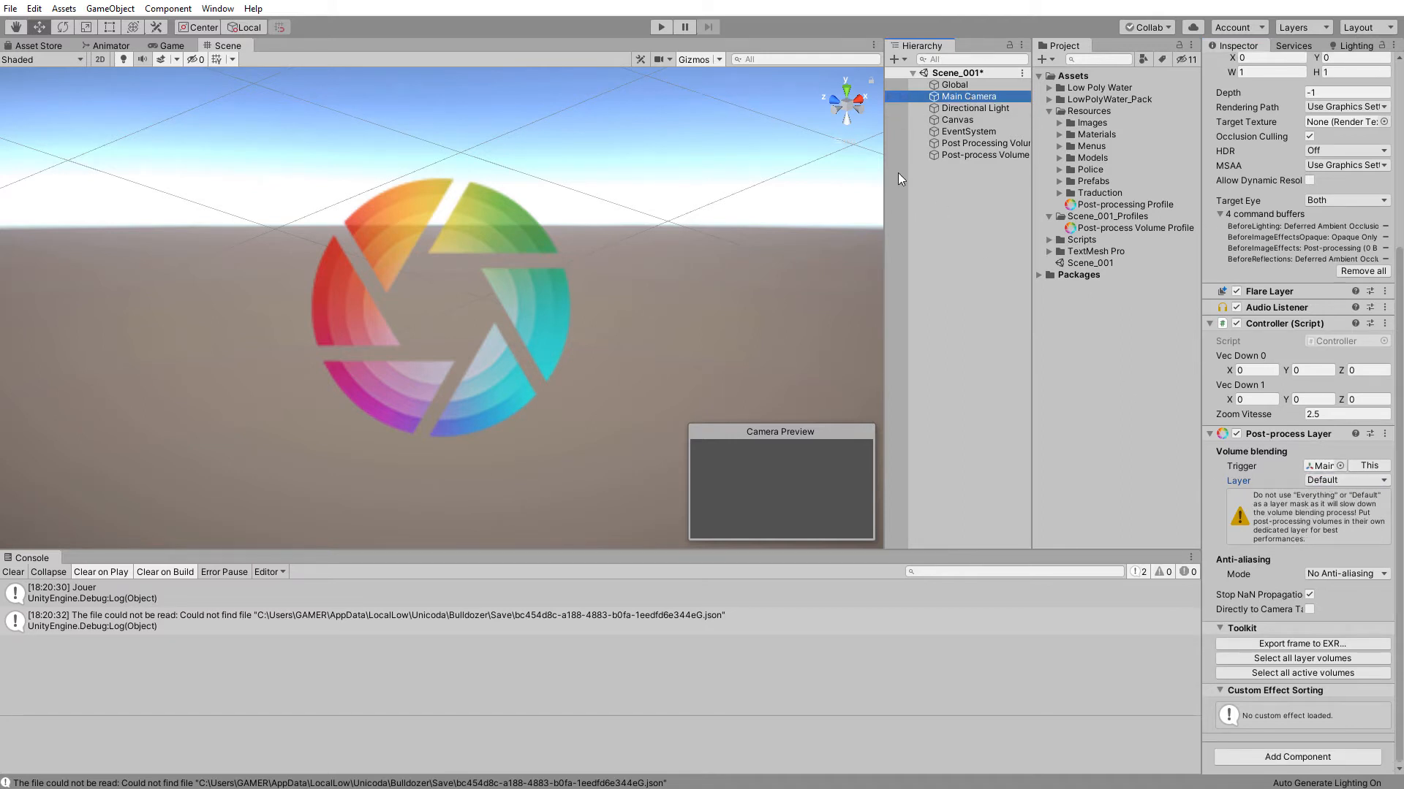
click(660, 27)
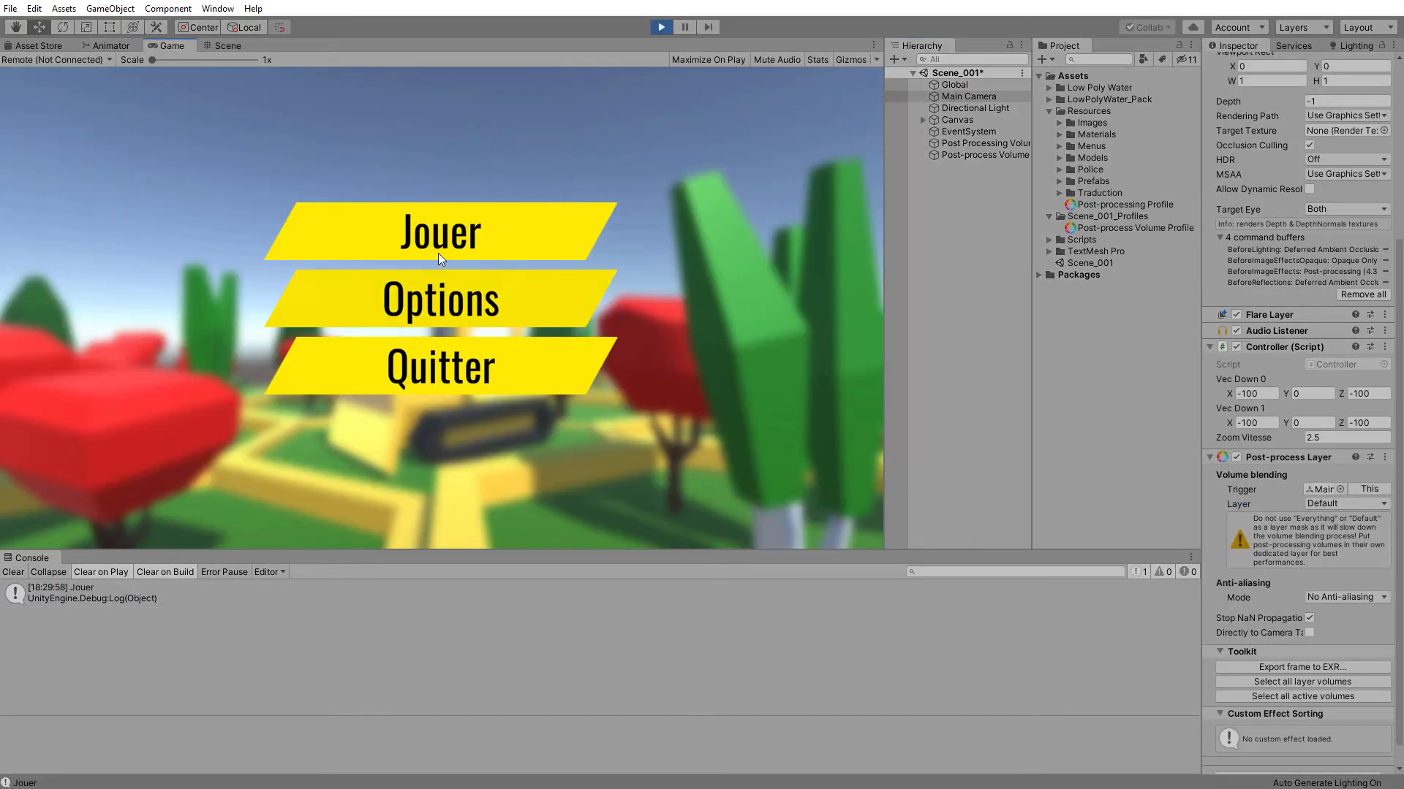
click(437, 199)
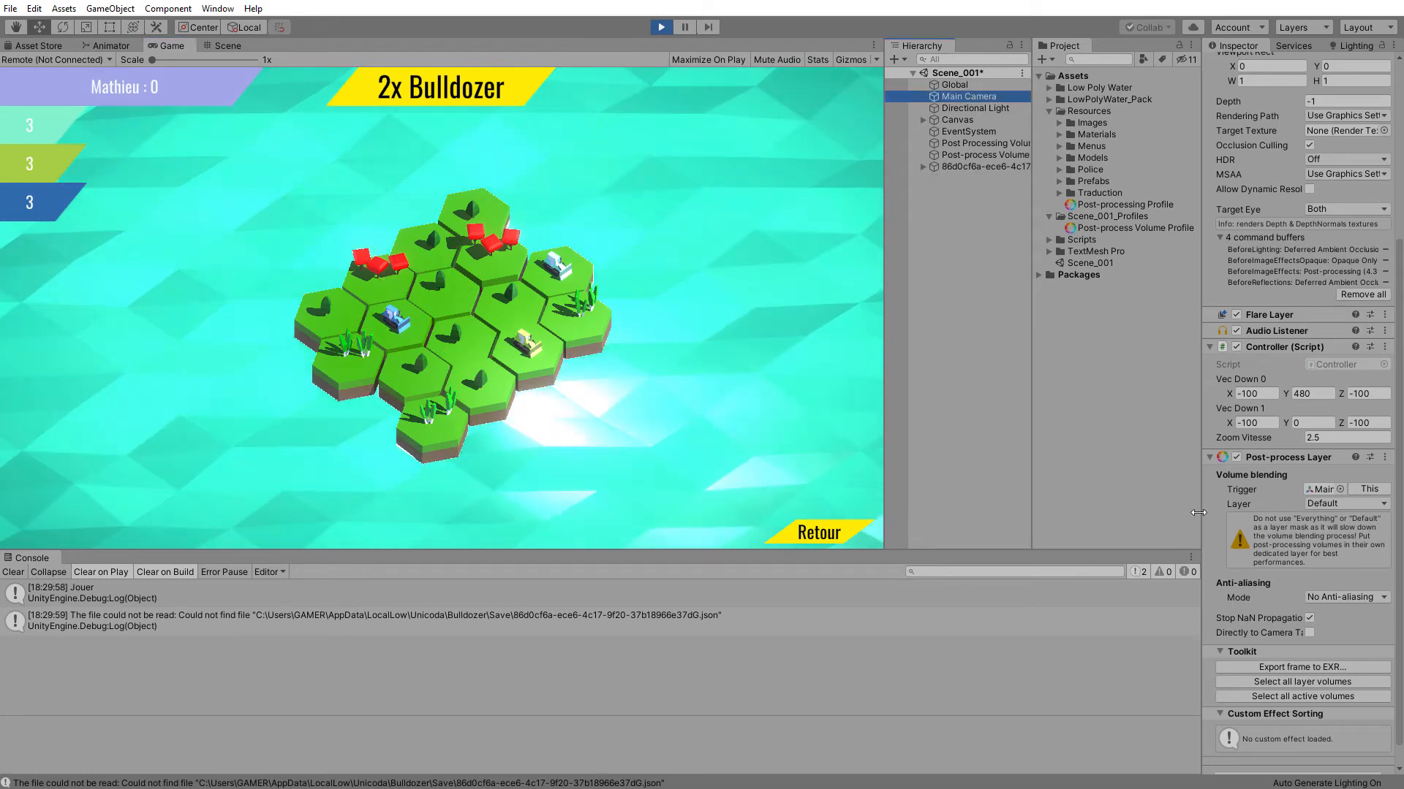
click(1237, 457)
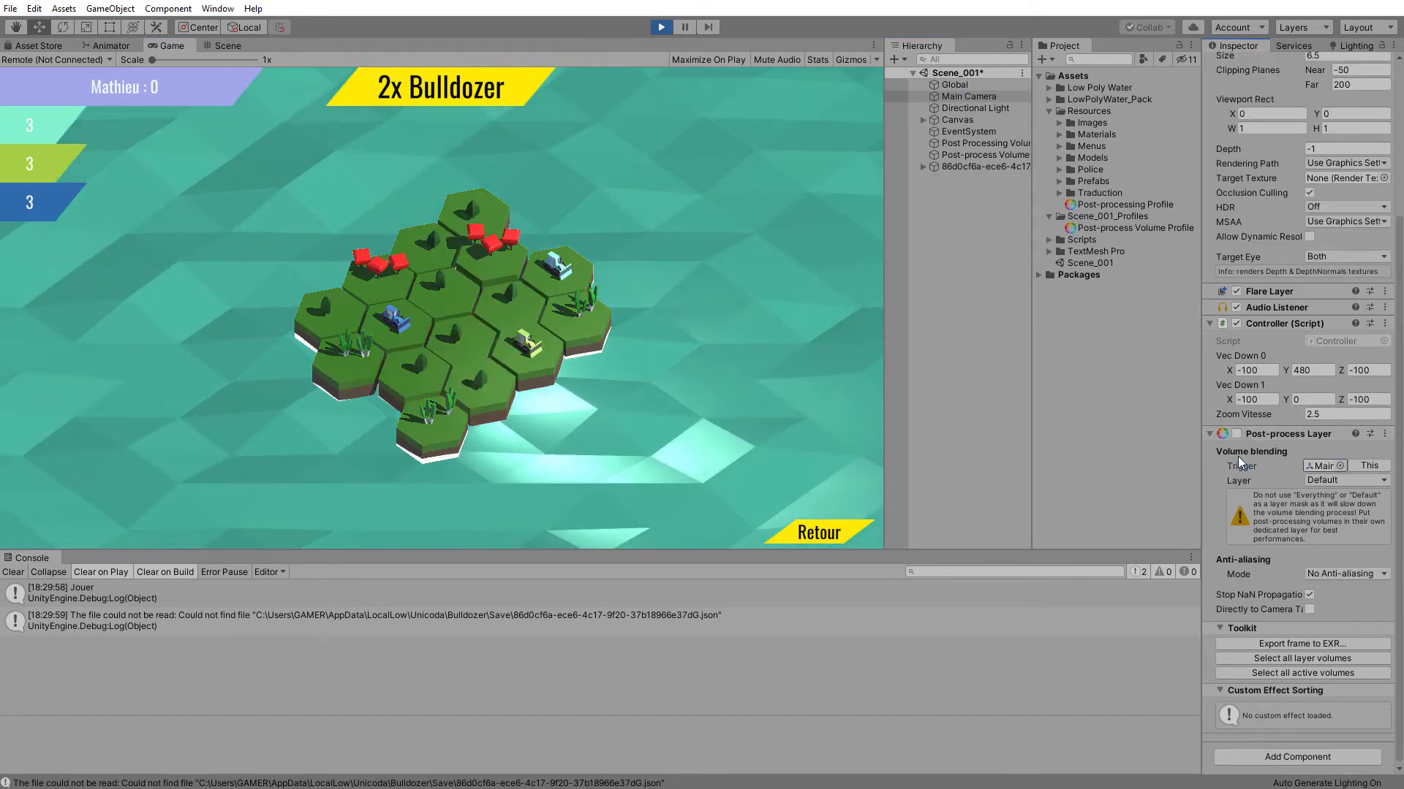
click(1236, 434)
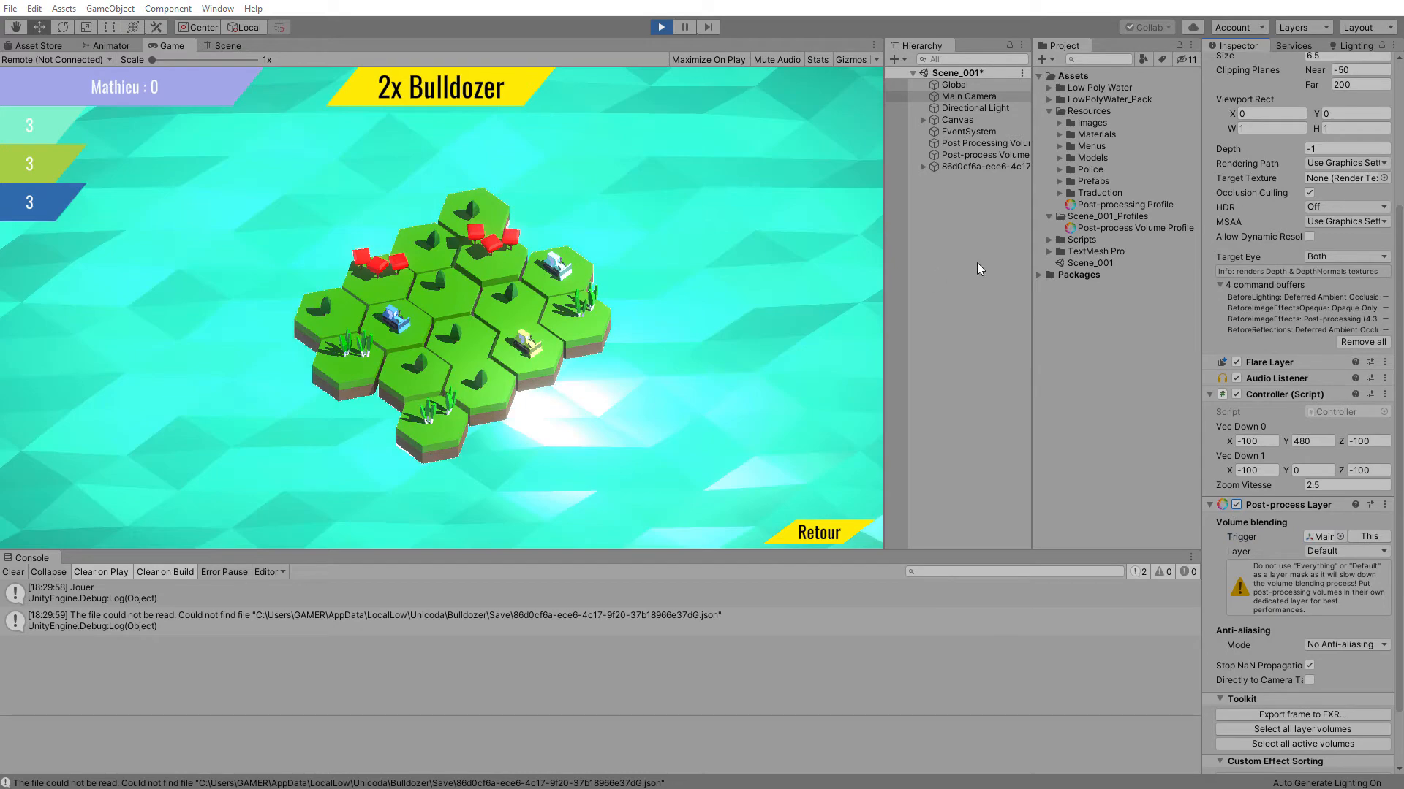
In the Post-processing Profile, switch individual Bloom and Ambient Occlusion overrides off and on to compare their effect on the running game.
click(1096, 206)
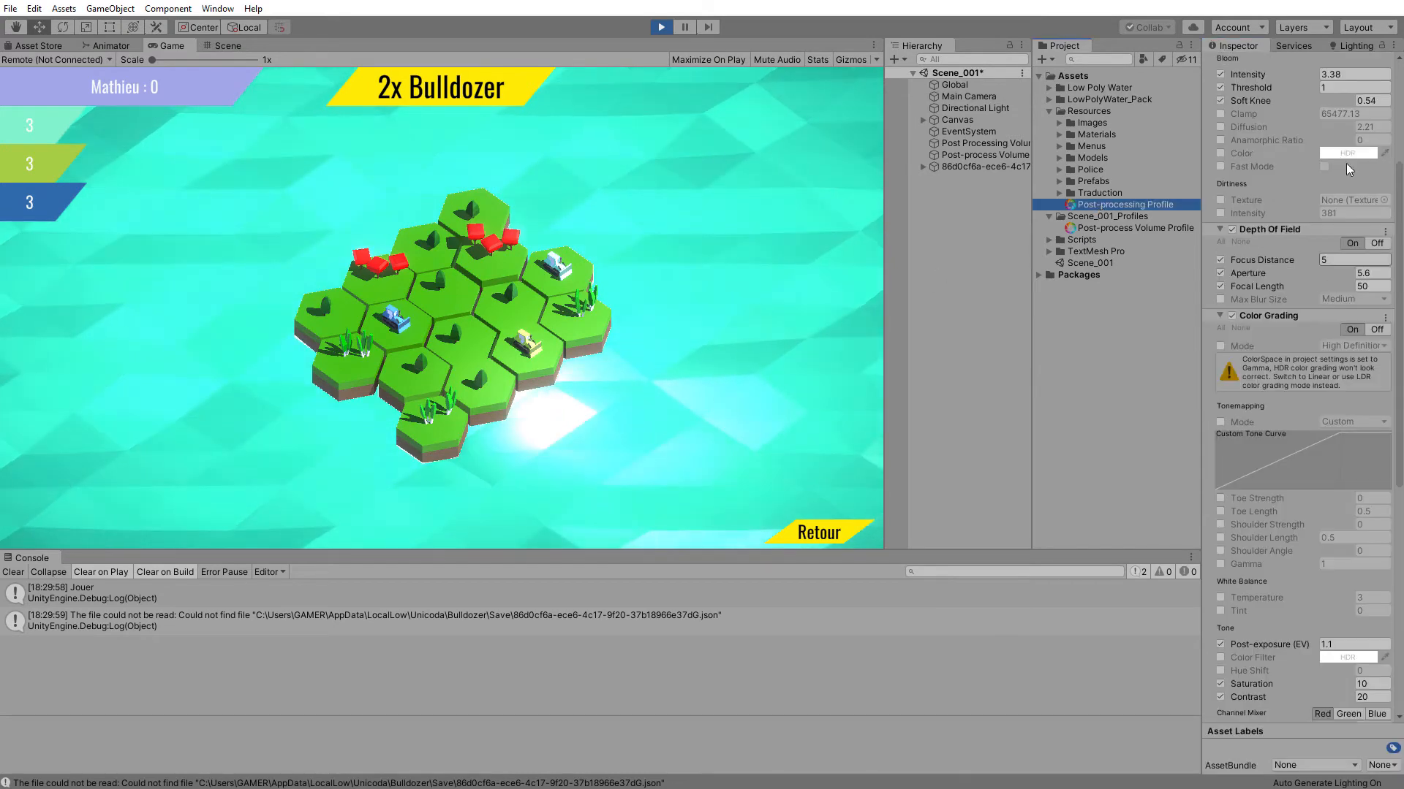
scroll(1275, 311, up, 5)
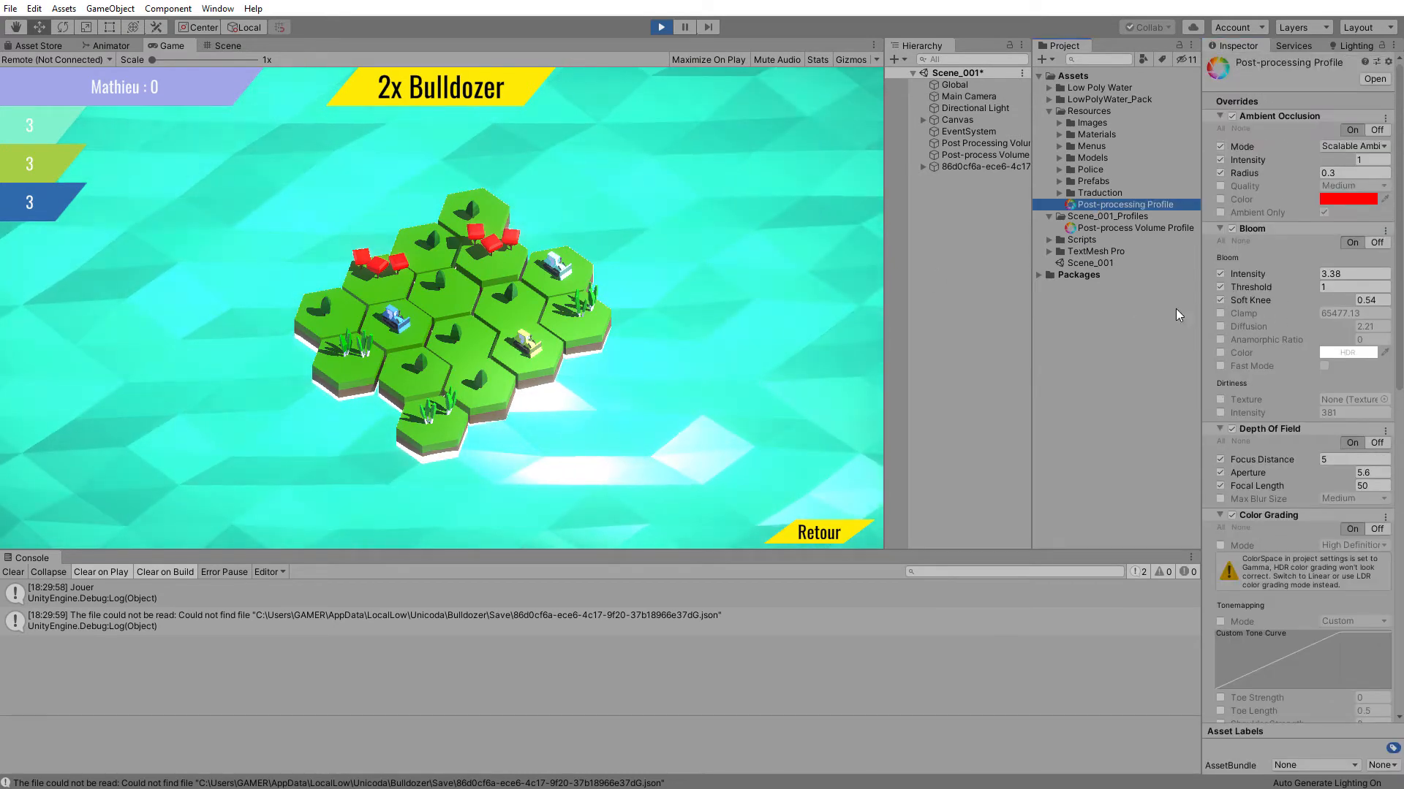
click(1218, 287)
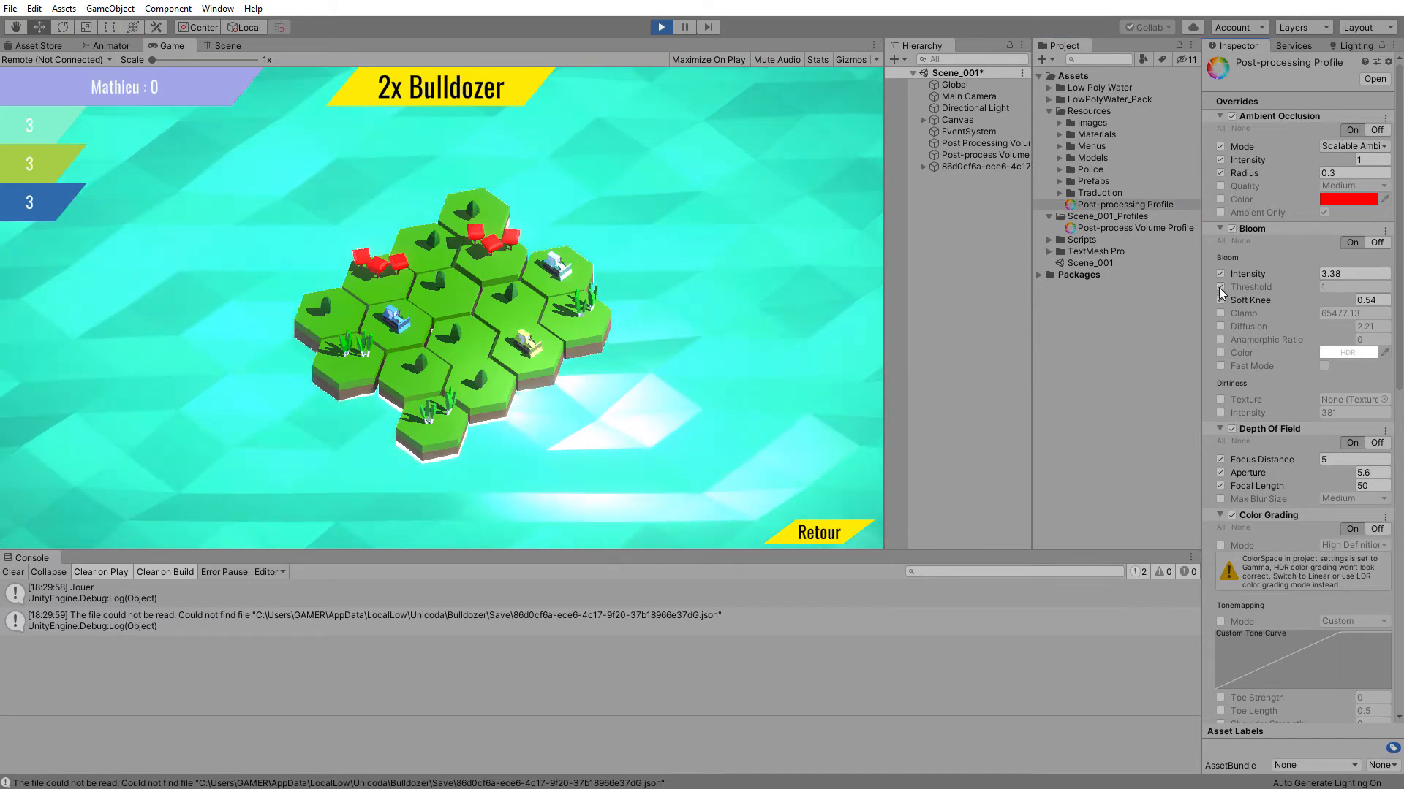
click(1219, 287)
click(1219, 274)
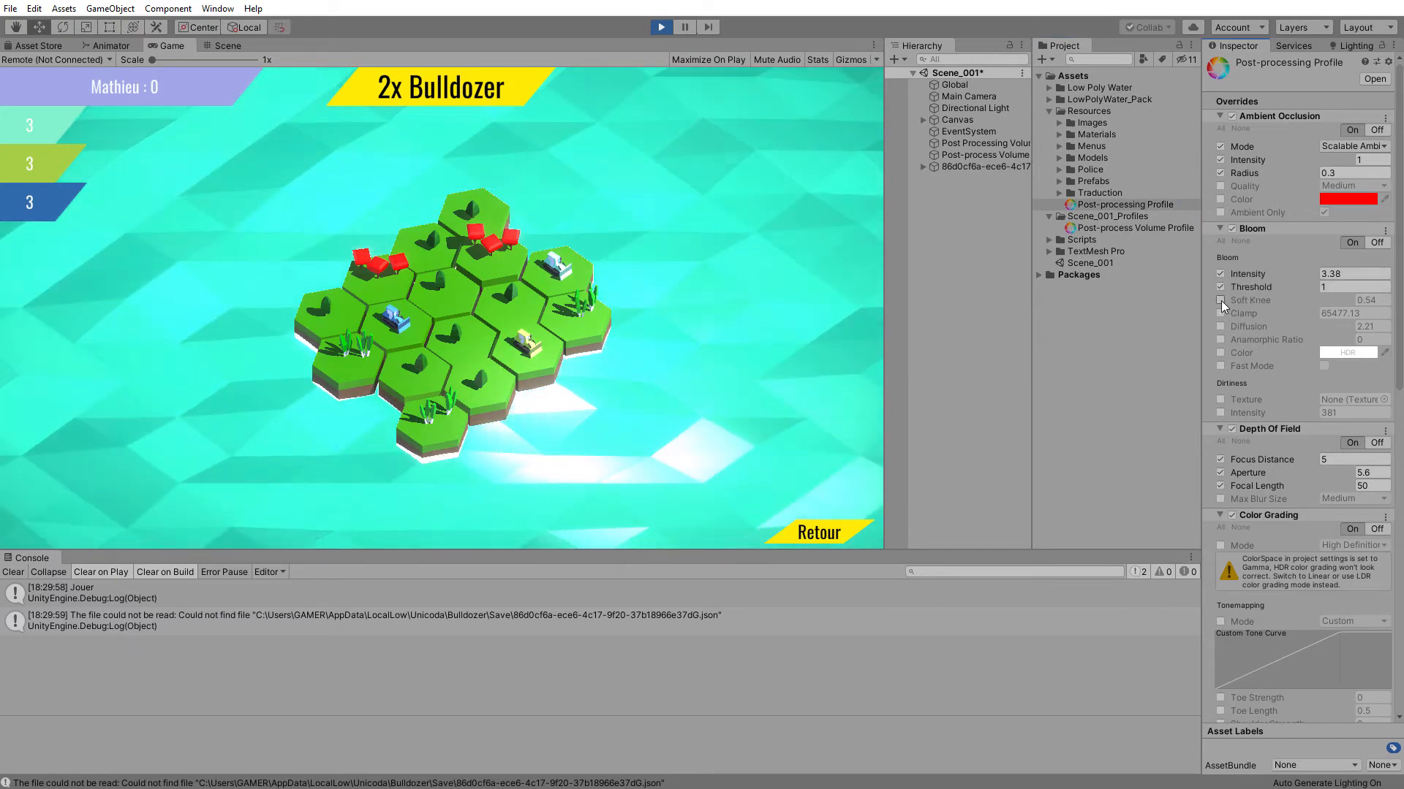
click(1220, 172)
click(1221, 173)
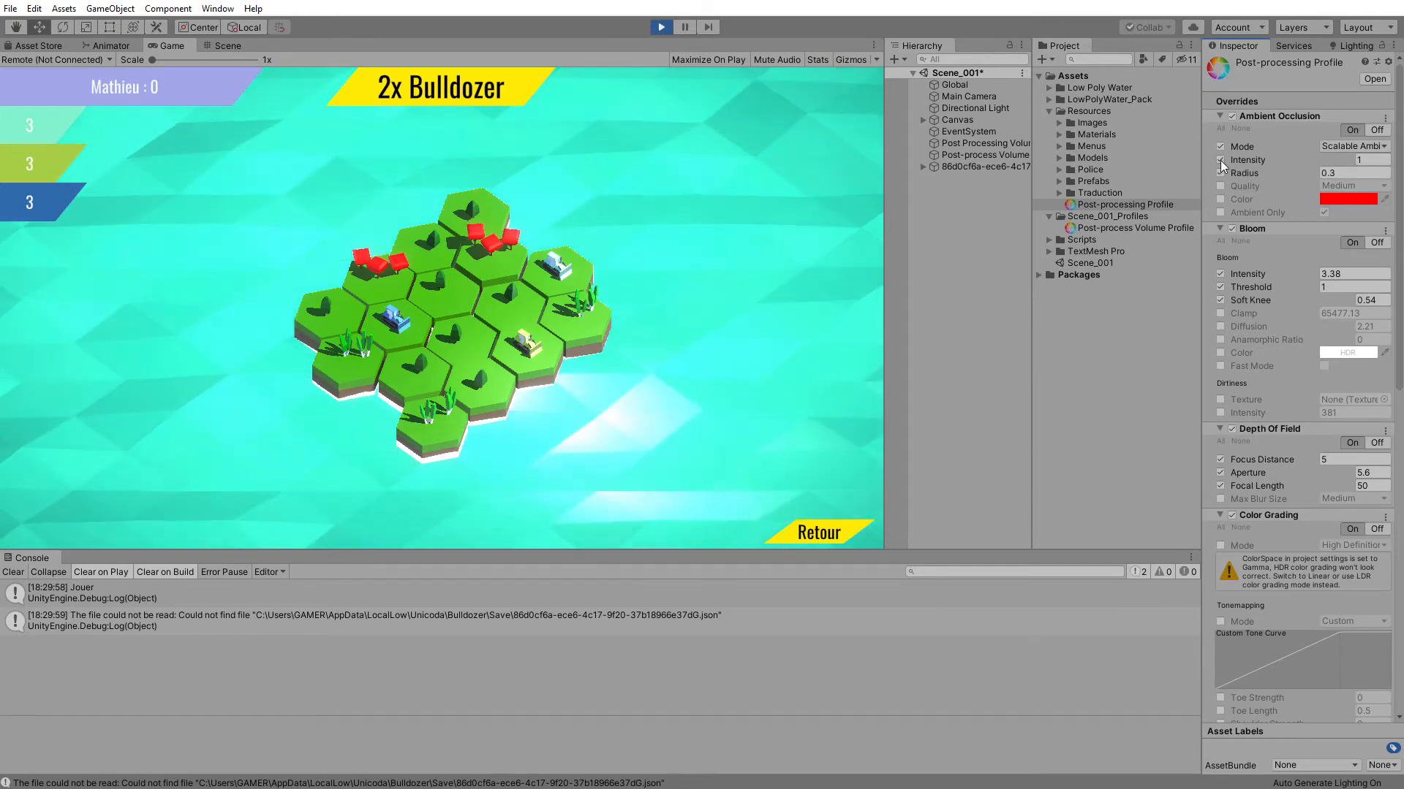
click(1220, 146)
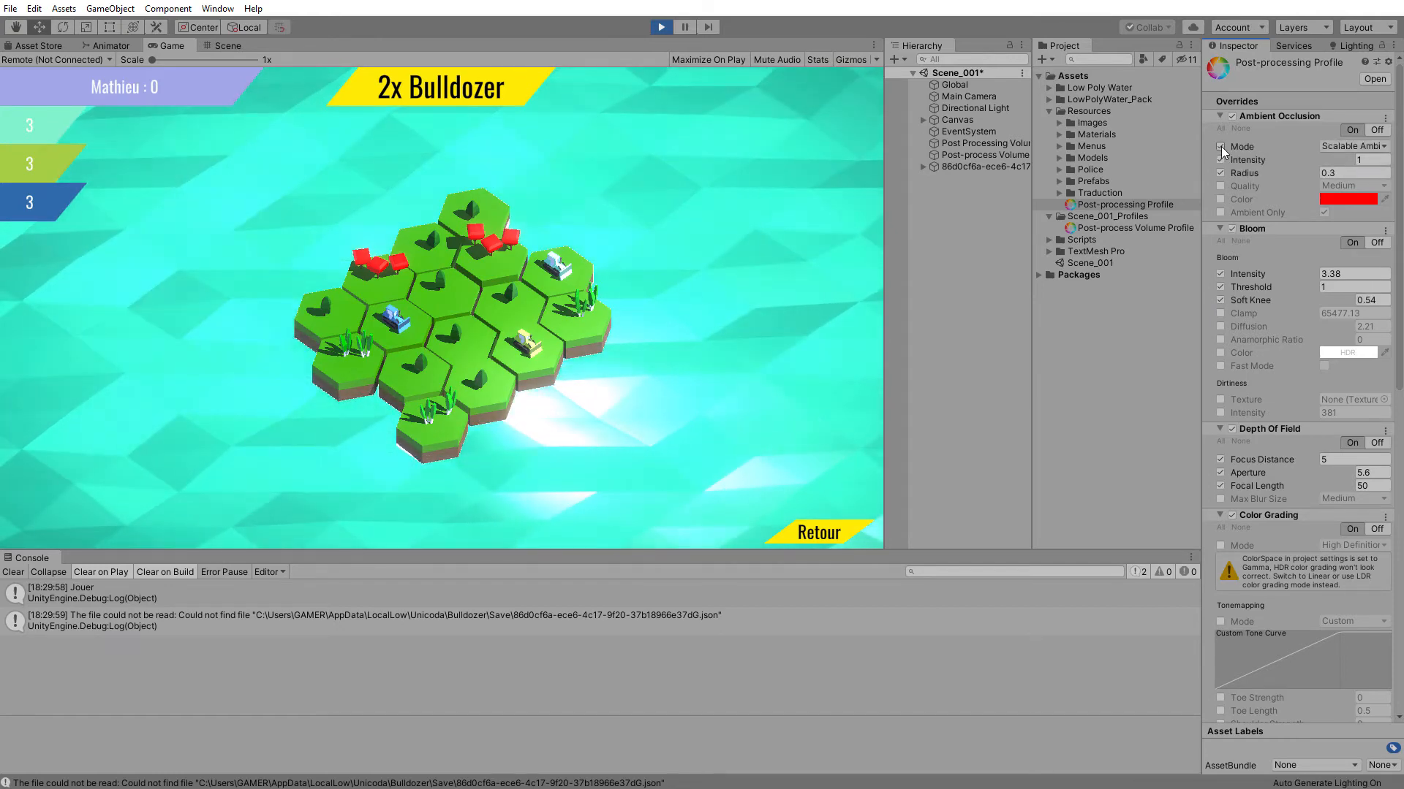
Enable the Color Grading Lift, Gamma and Gain trackballs, shifting Lift toward pink, Gamma toward blue and Gain toward orange.
scroll(1232, 230, down, 10)
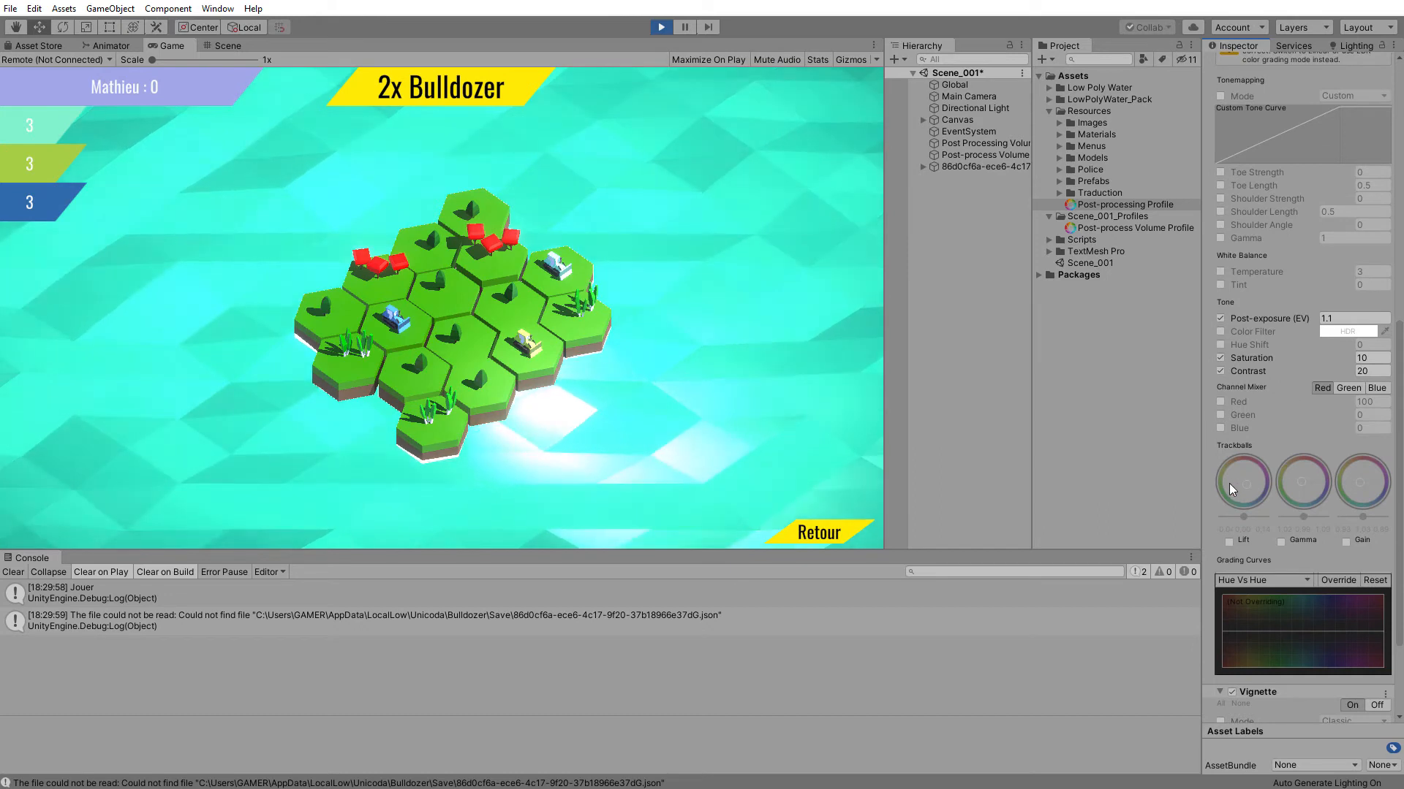
click(1229, 542)
drag(1251, 476, 1395, 530)
click(1280, 541)
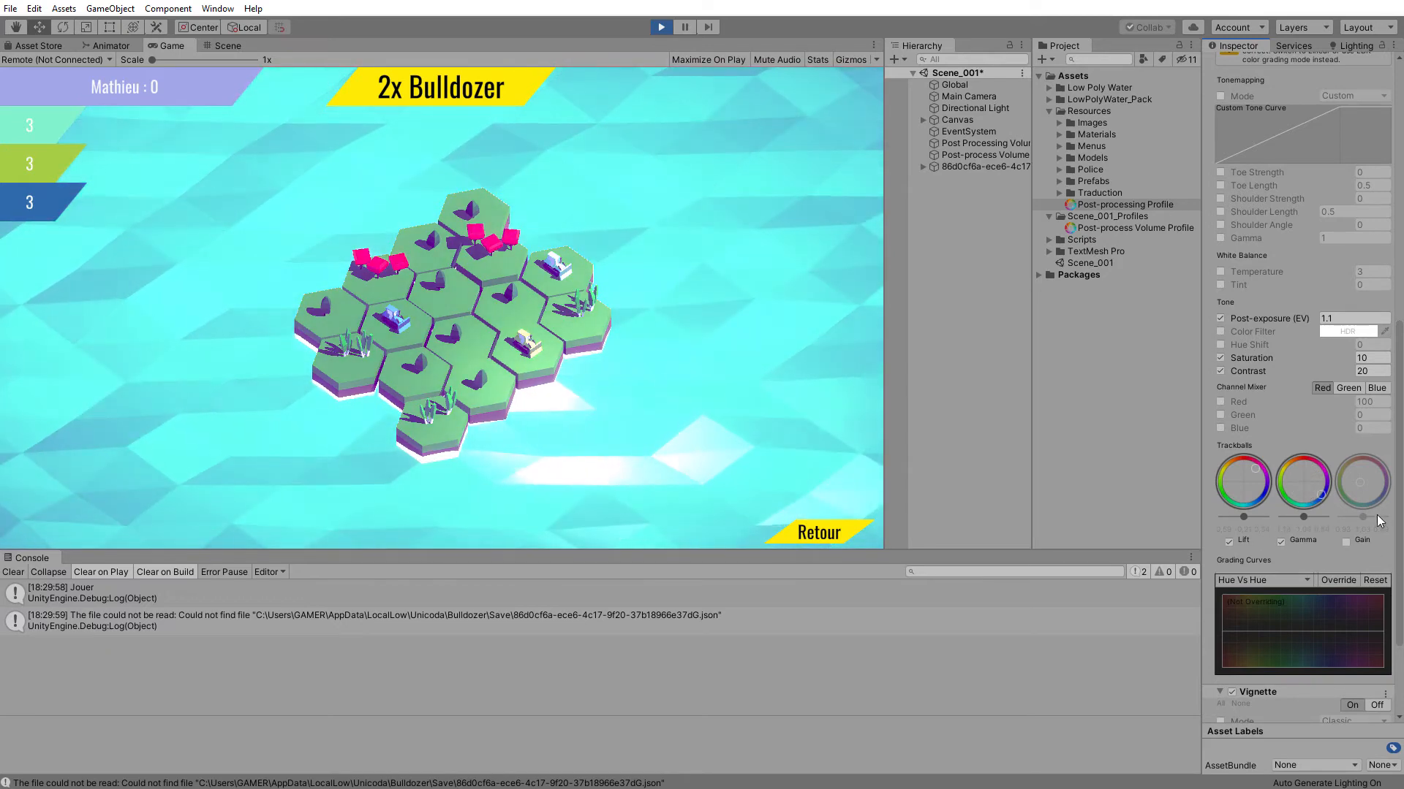
click(1346, 542)
drag(1361, 484, 1322, 361)
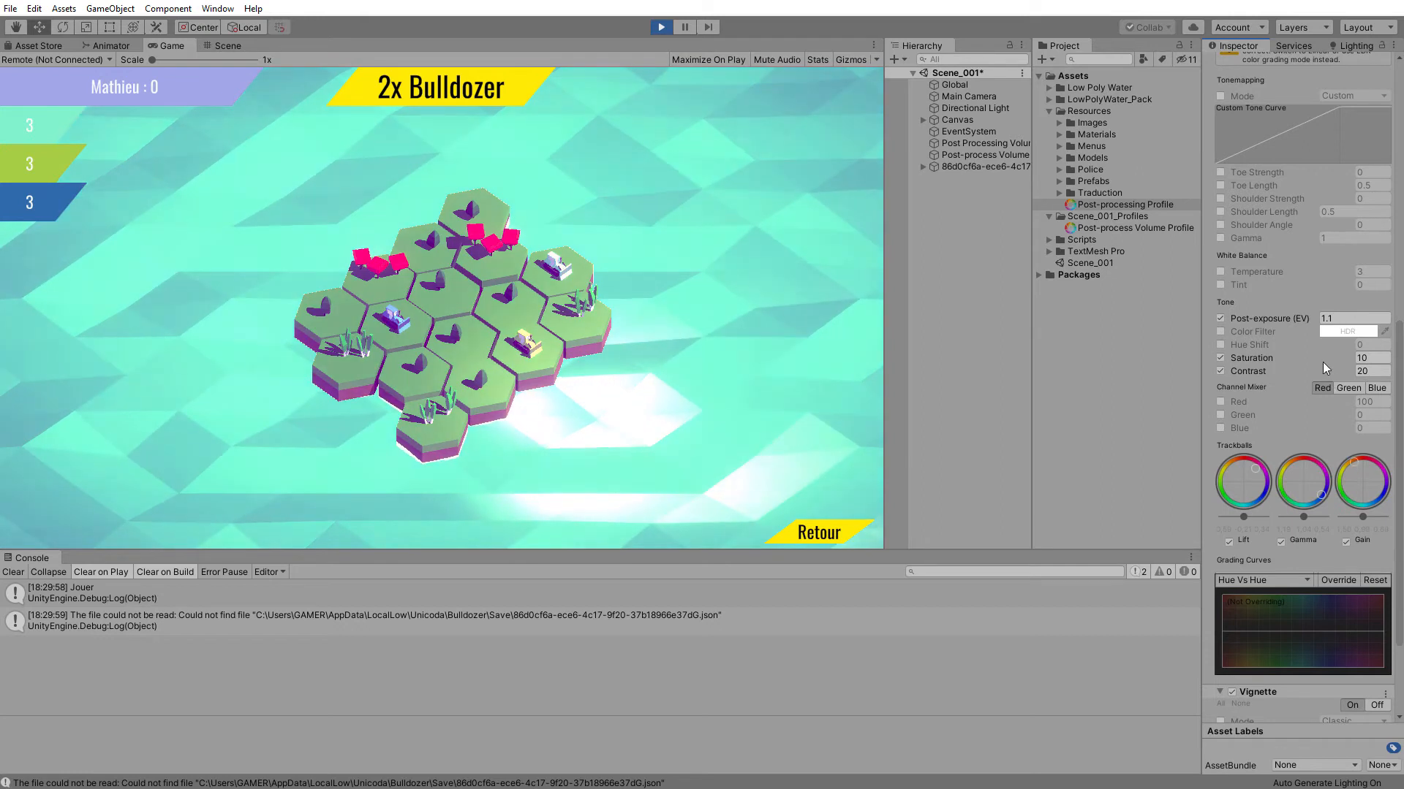
Enable the Channel Mixer's Red, Green and Blue overrides for the red channel, setting Red to 128.84 and Blue to 184.5.
click(1219, 402)
click(1219, 415)
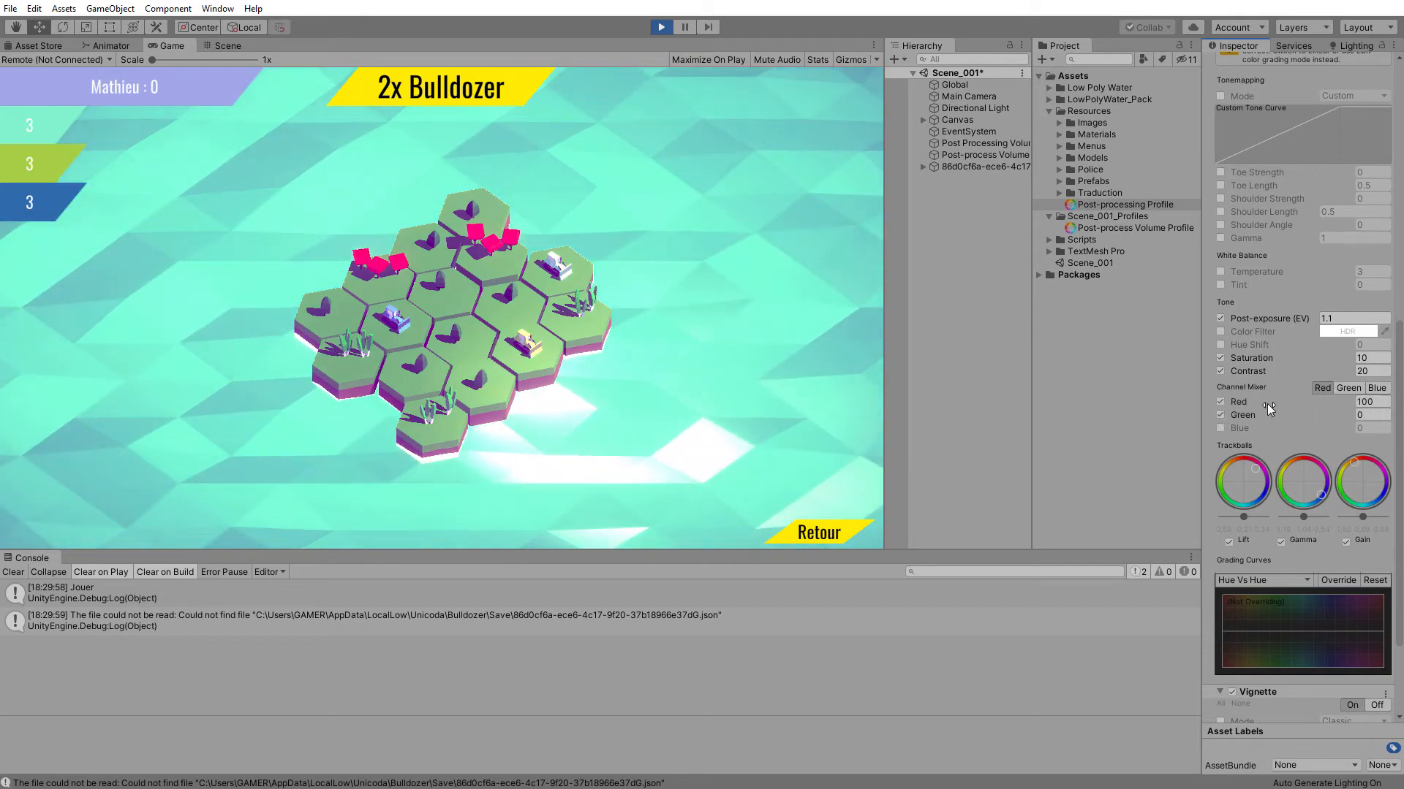
drag(1266, 403, 1319, 402)
click(1219, 427)
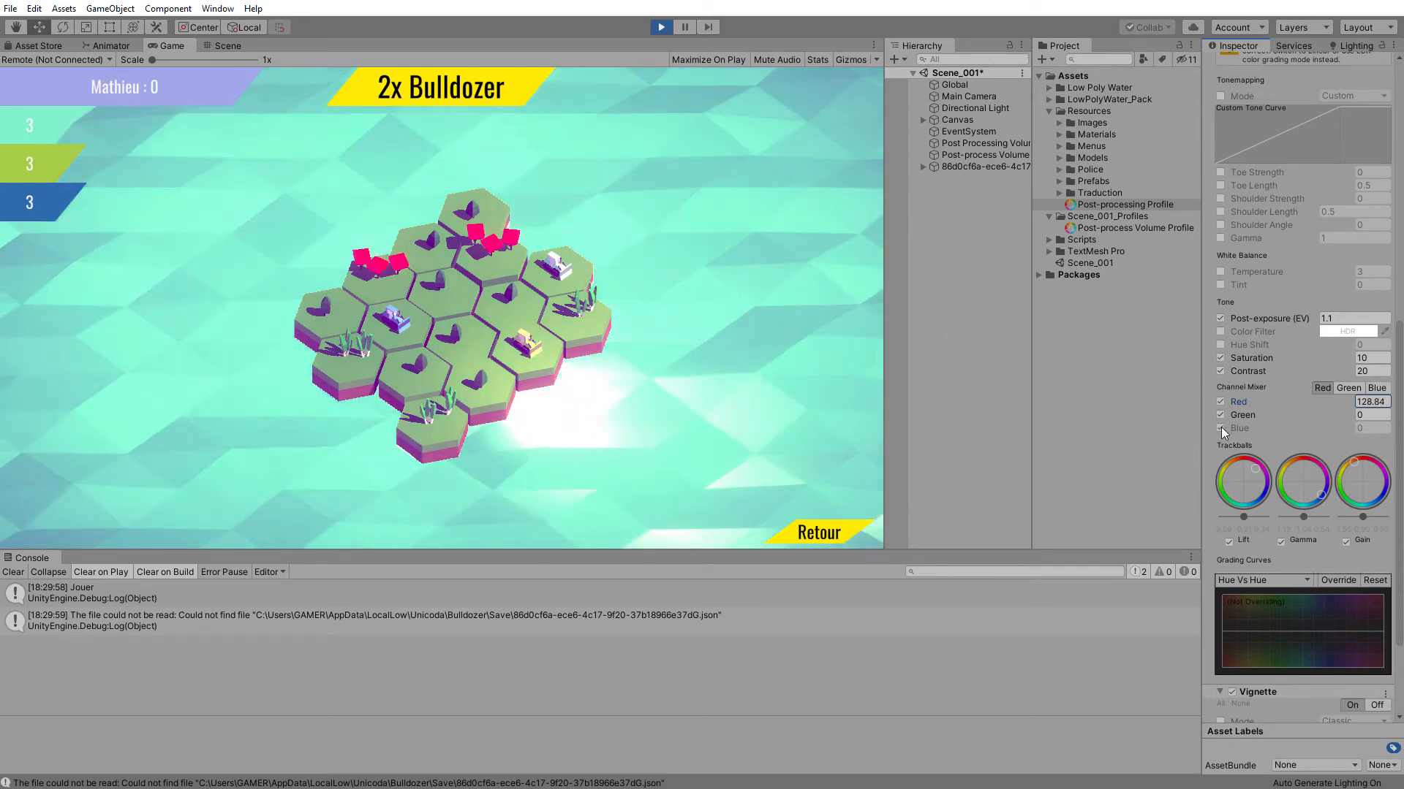
drag(1237, 428, 1392, 427)
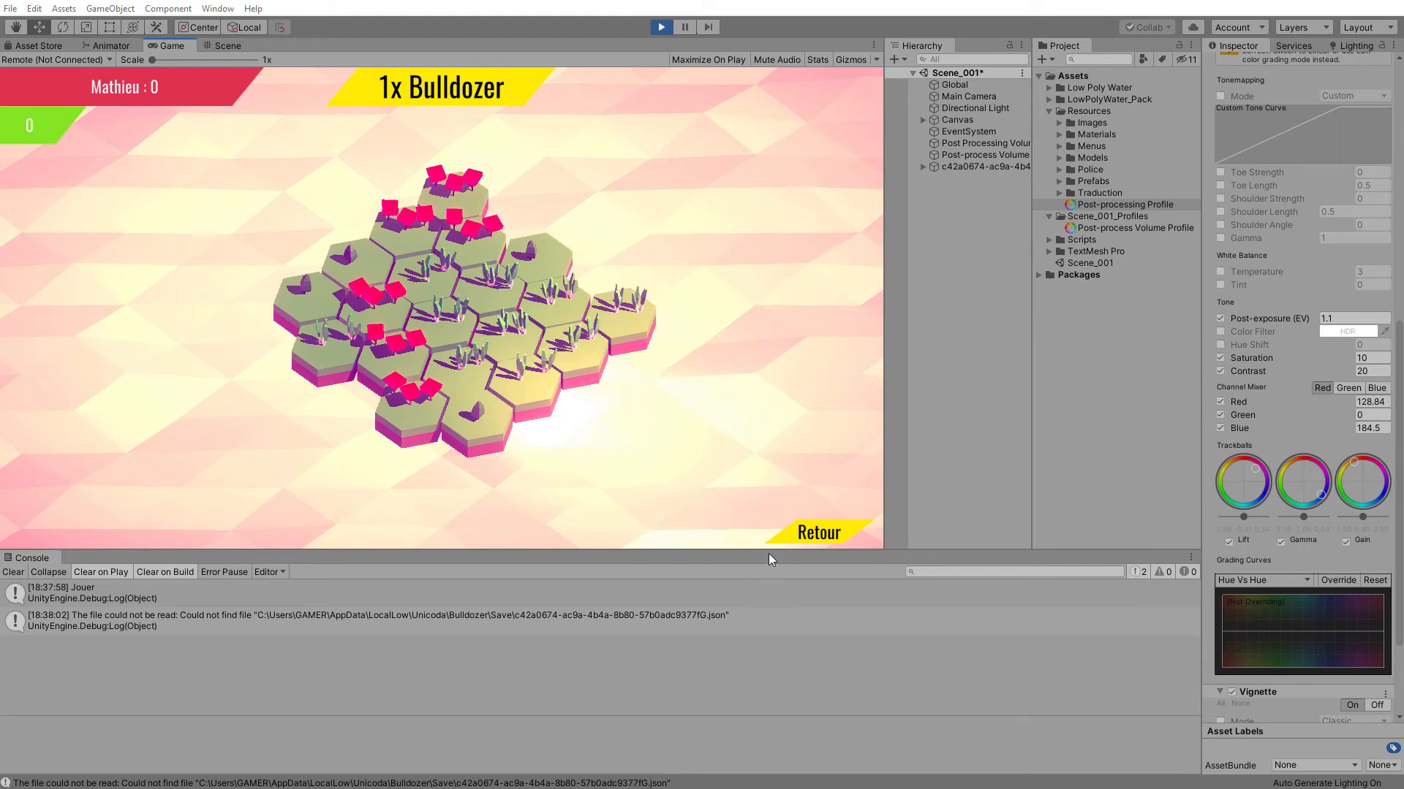
Leave the current match and load the saved four-player match dated 15/10/2020 18:20:32 to preview the color grading.
click(779, 534)
click(391, 284)
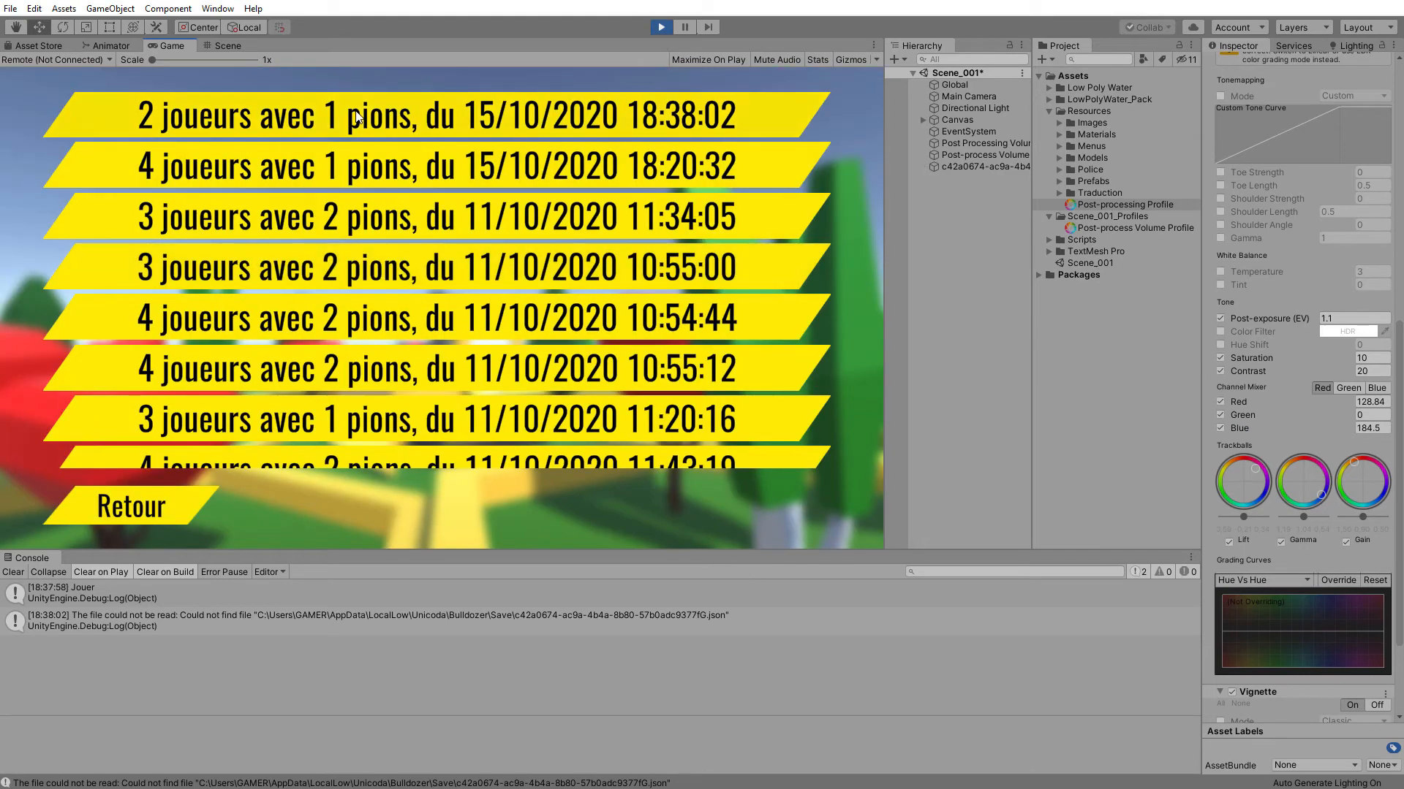
click(347, 165)
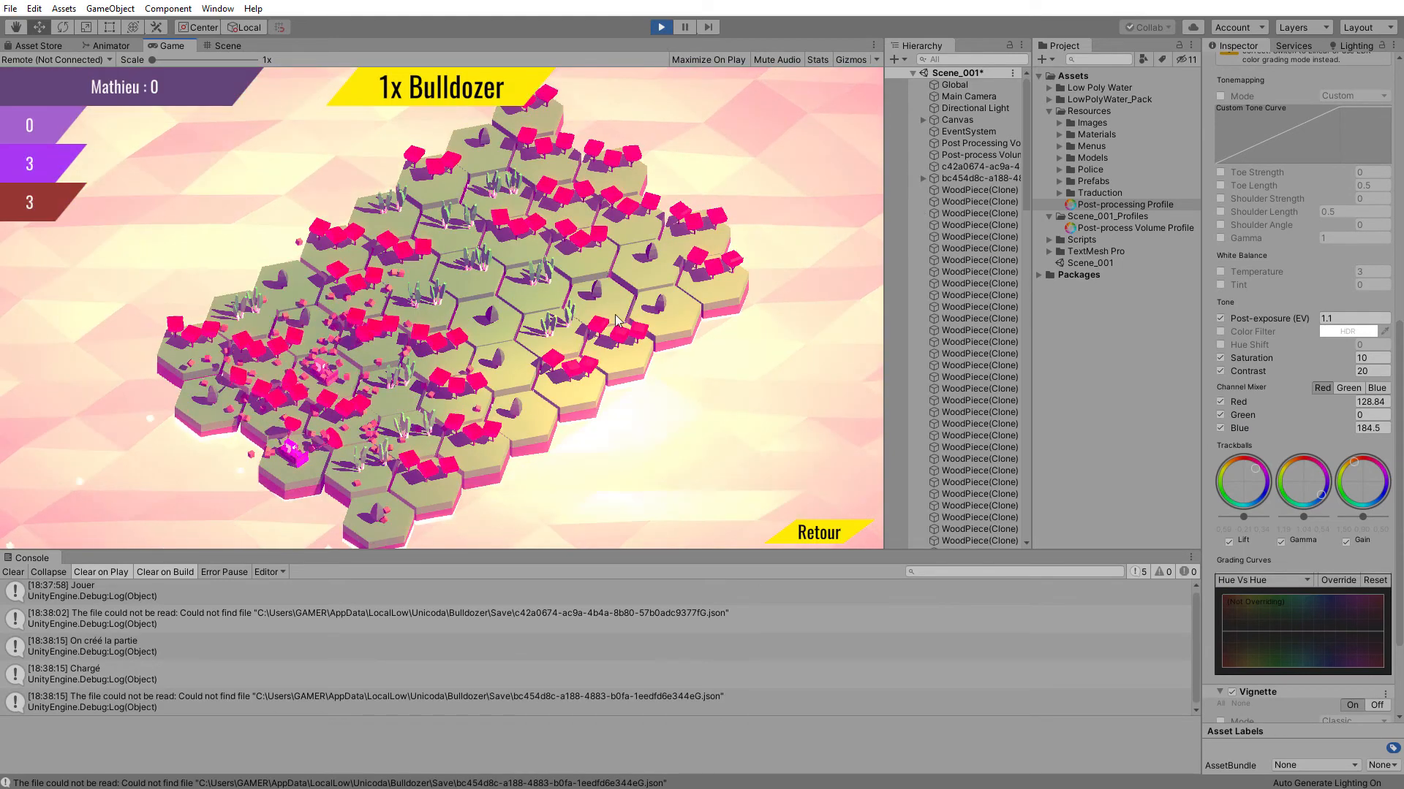
Restart play mode and load another saved match to view the color grading on the smaller hex board.
click(660, 28)
click(661, 27)
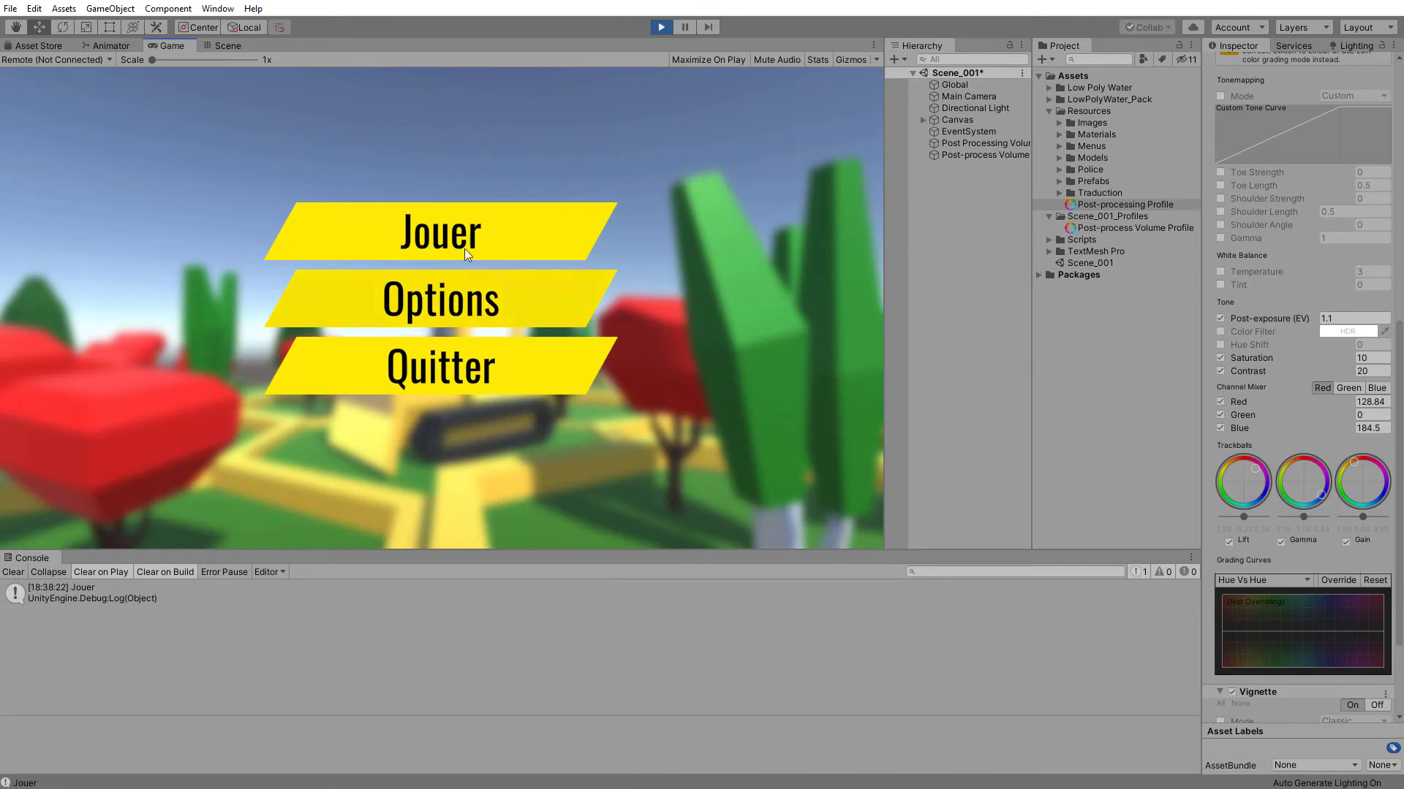
click(462, 249)
click(457, 256)
click(416, 172)
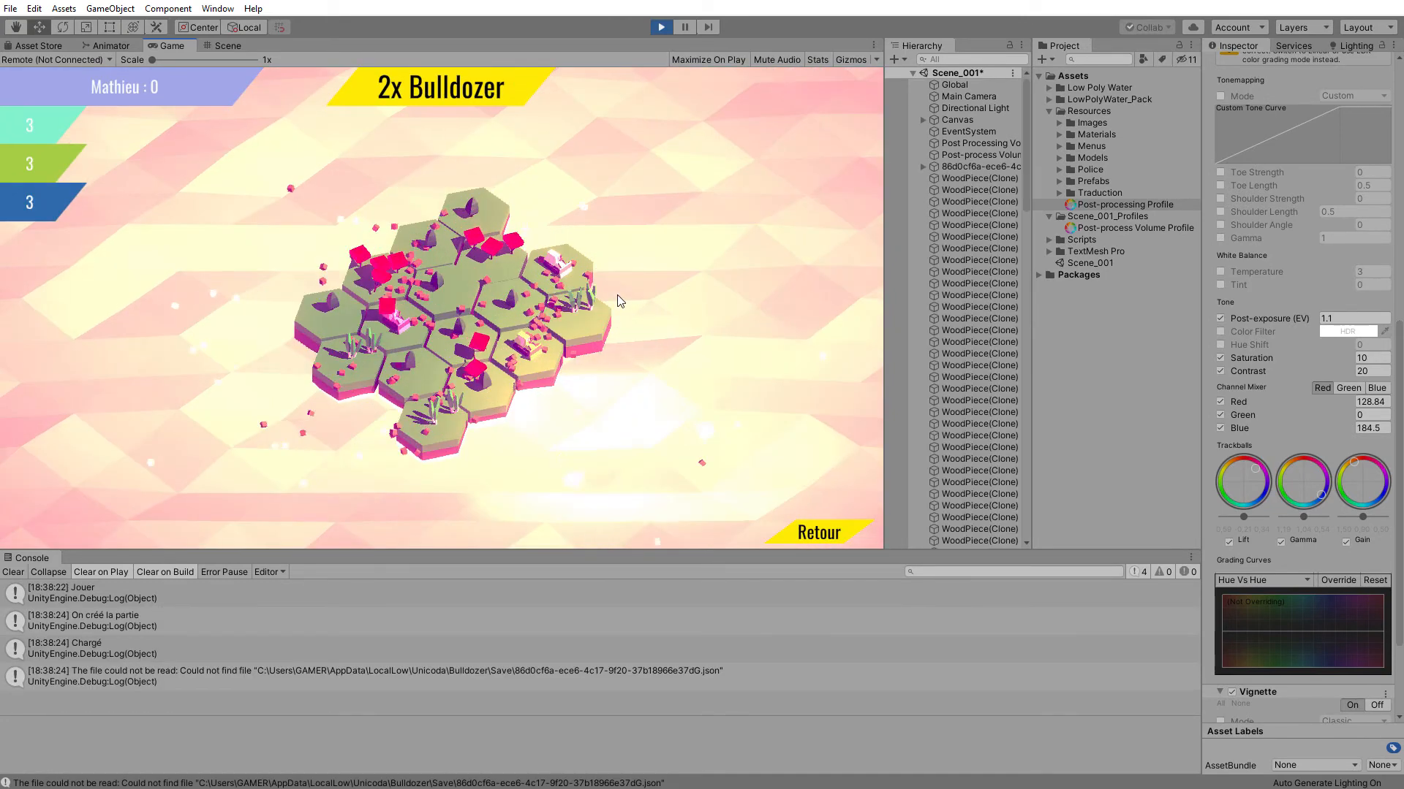
Review the Color Grading overrides in the Post-processing Profile and Post-process Volume Profile assets.
click(1095, 206)
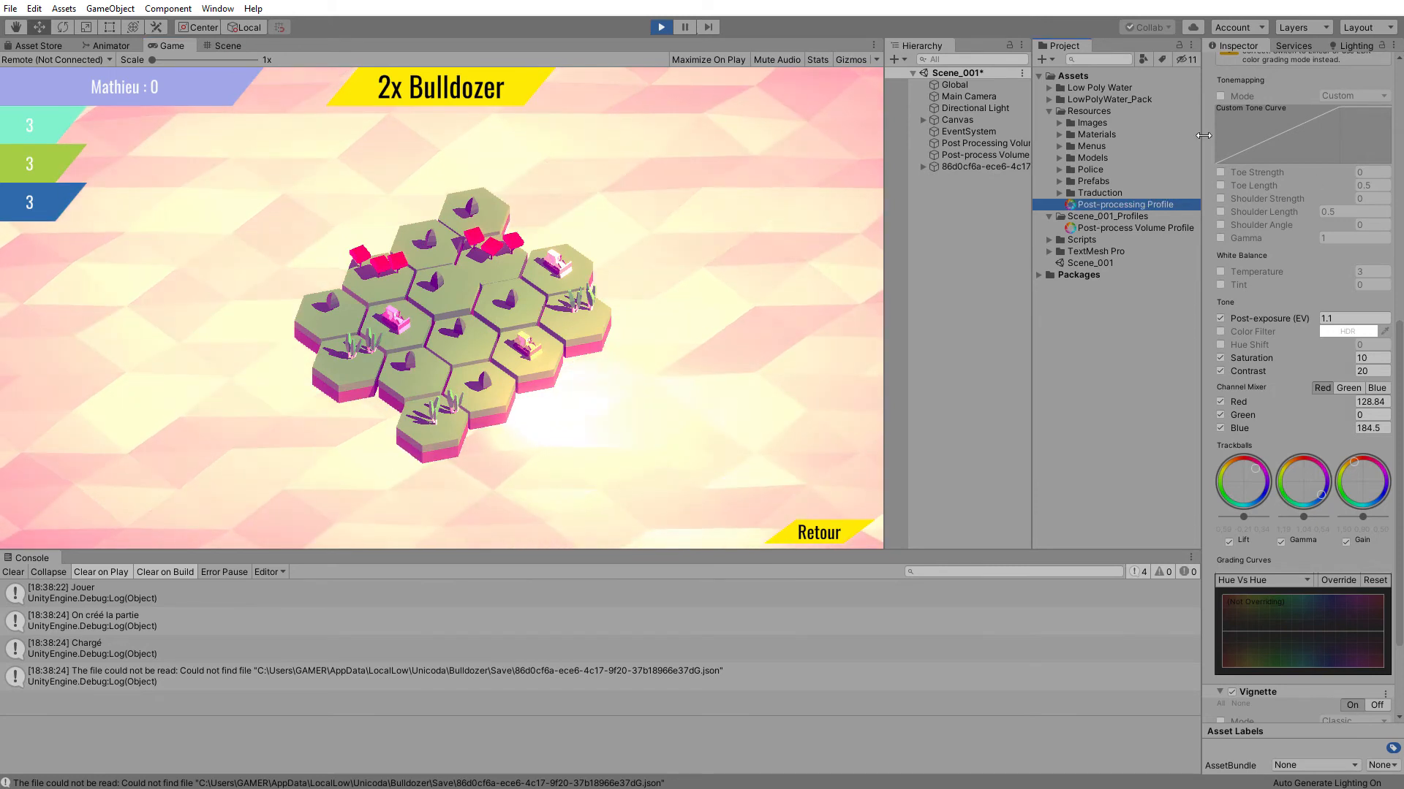
click(1137, 228)
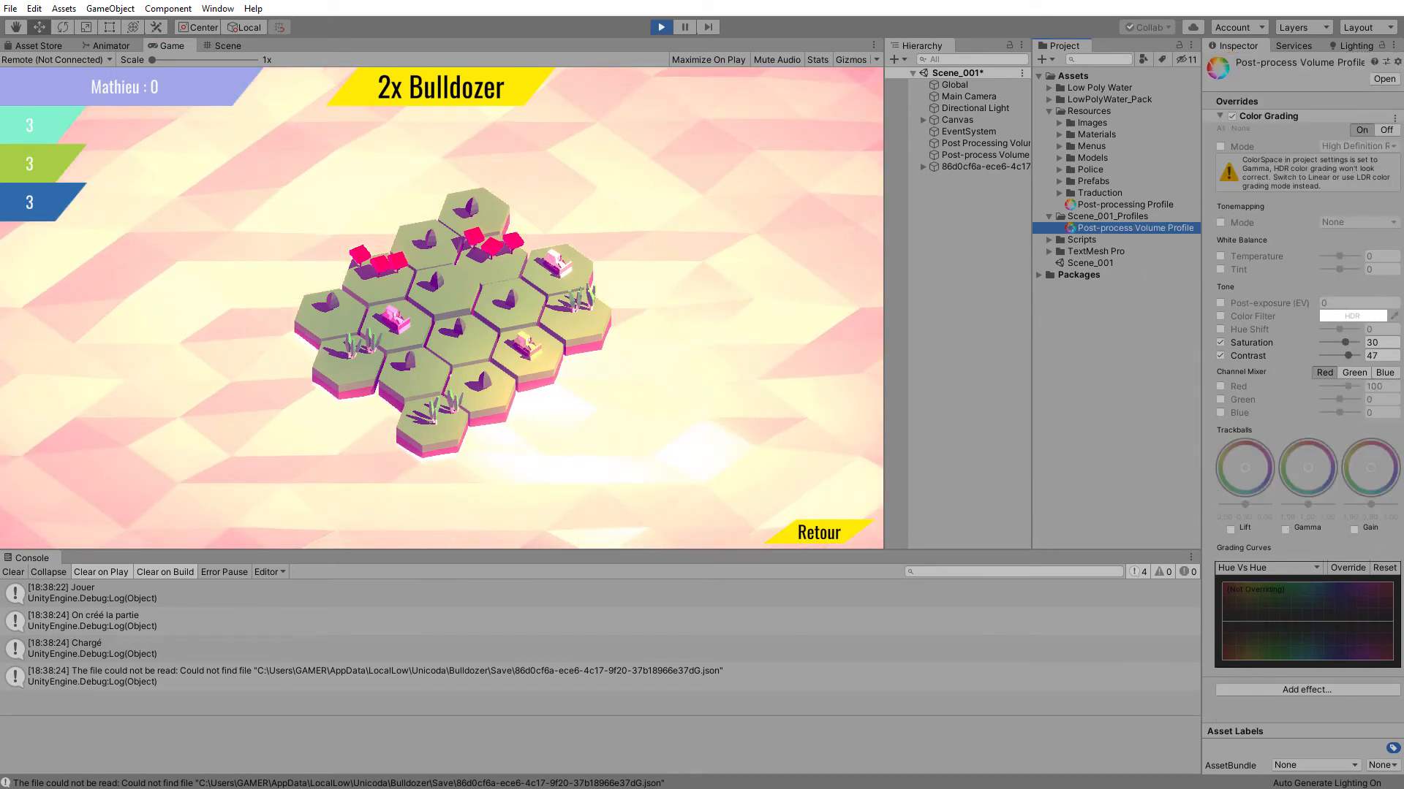
click(666, 27)
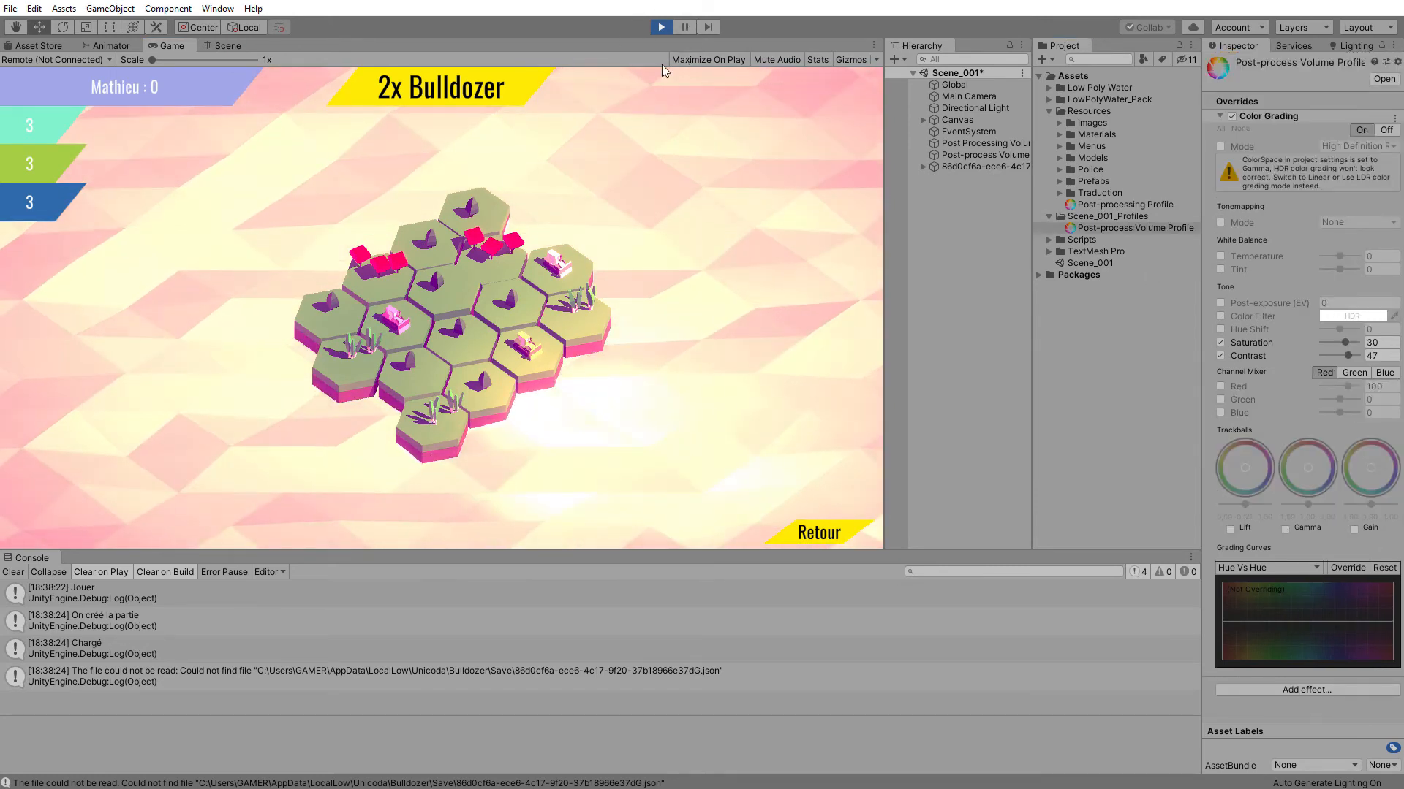
Disable the Main Camera's Post-process Layer during play mode to compare the game without effects, and stop playing.
click(969, 96)
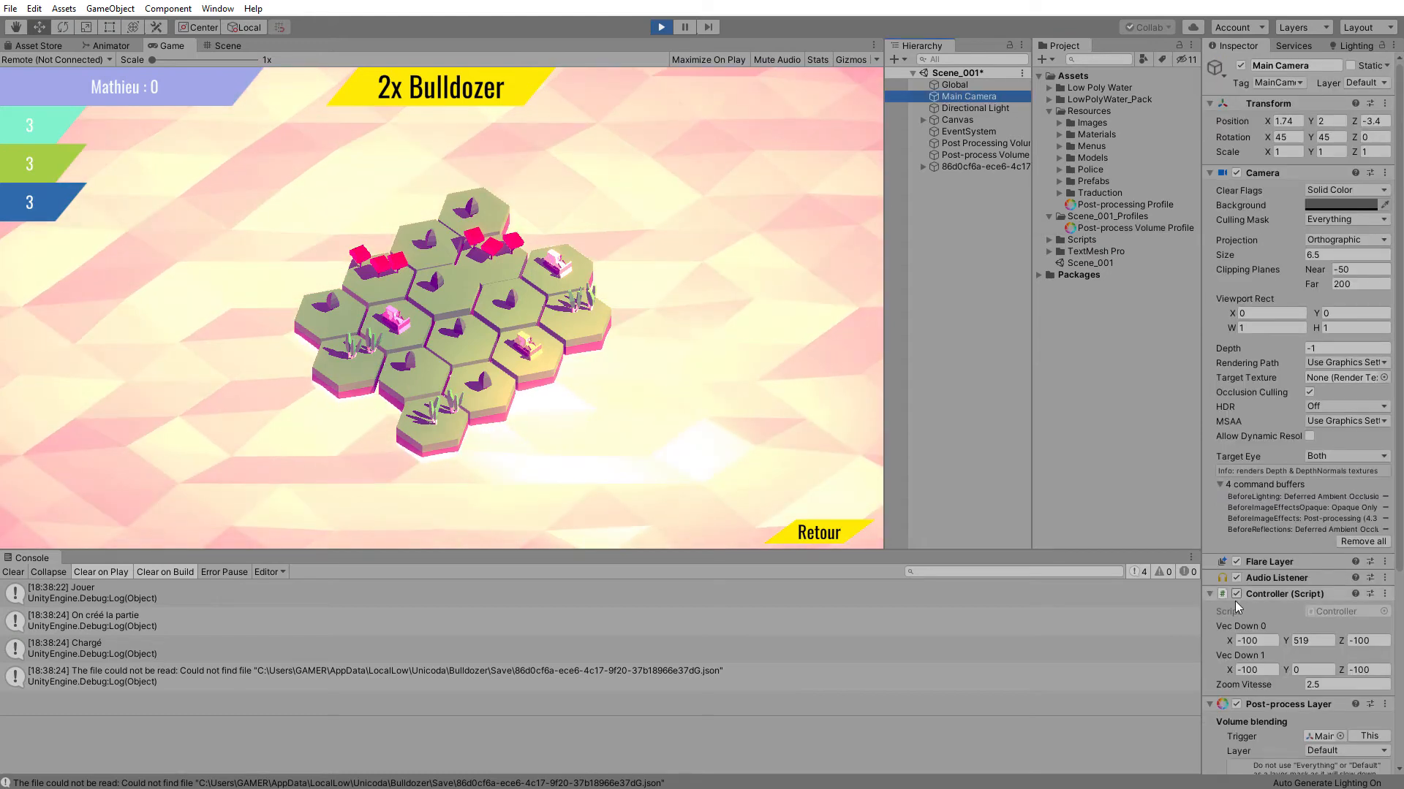
scroll(1239, 599, down, 6)
click(1237, 432)
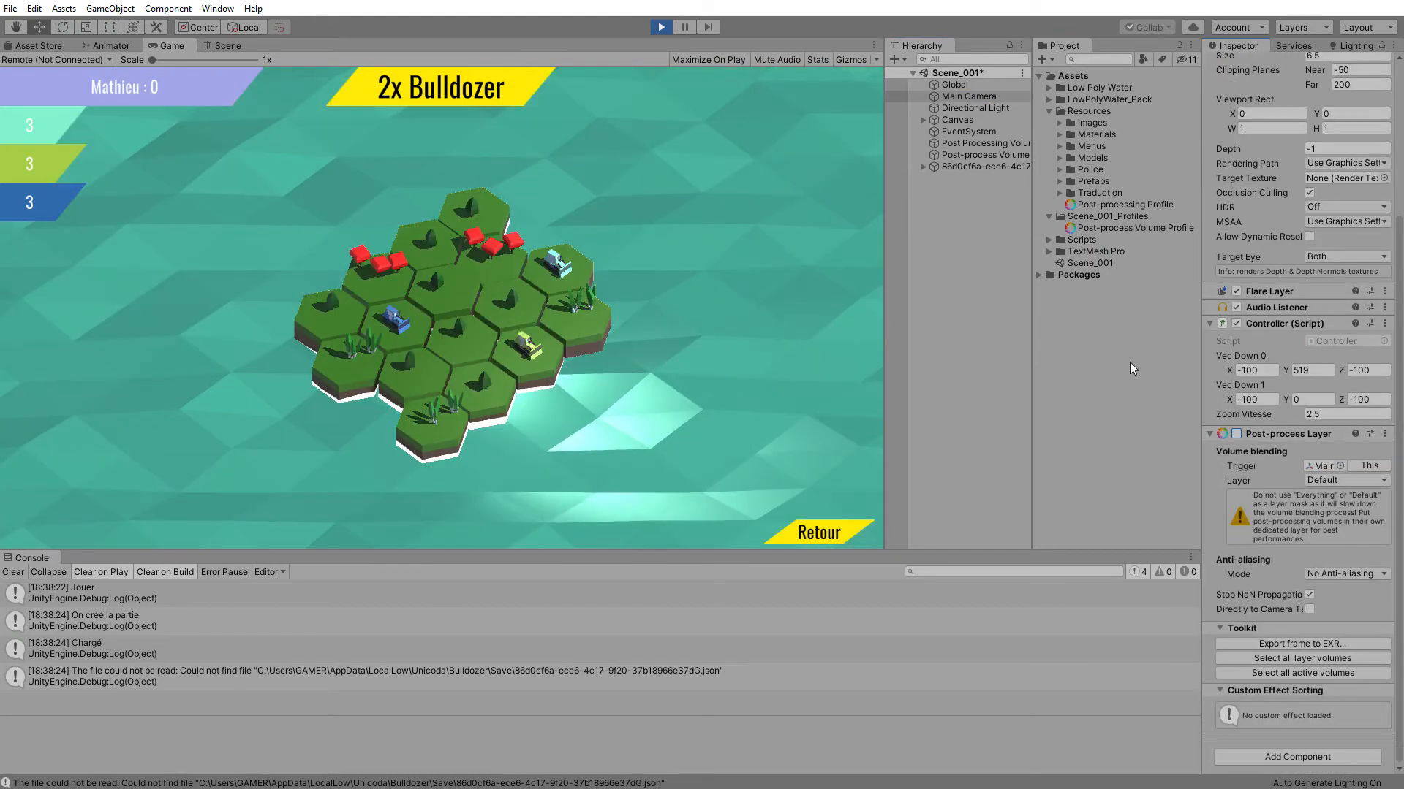
click(658, 27)
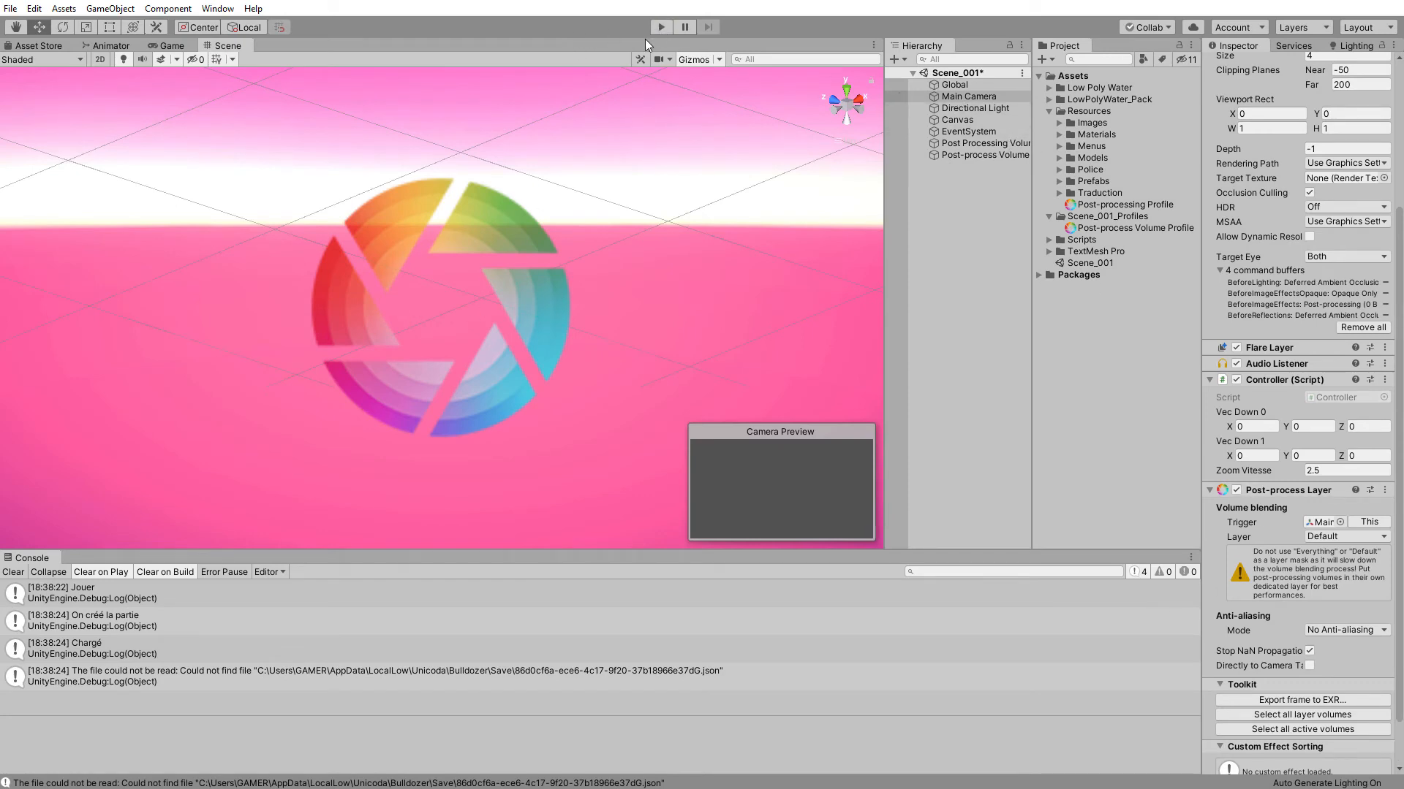
Run the game again, enter the match through Jouer, and stop play mode.
click(661, 27)
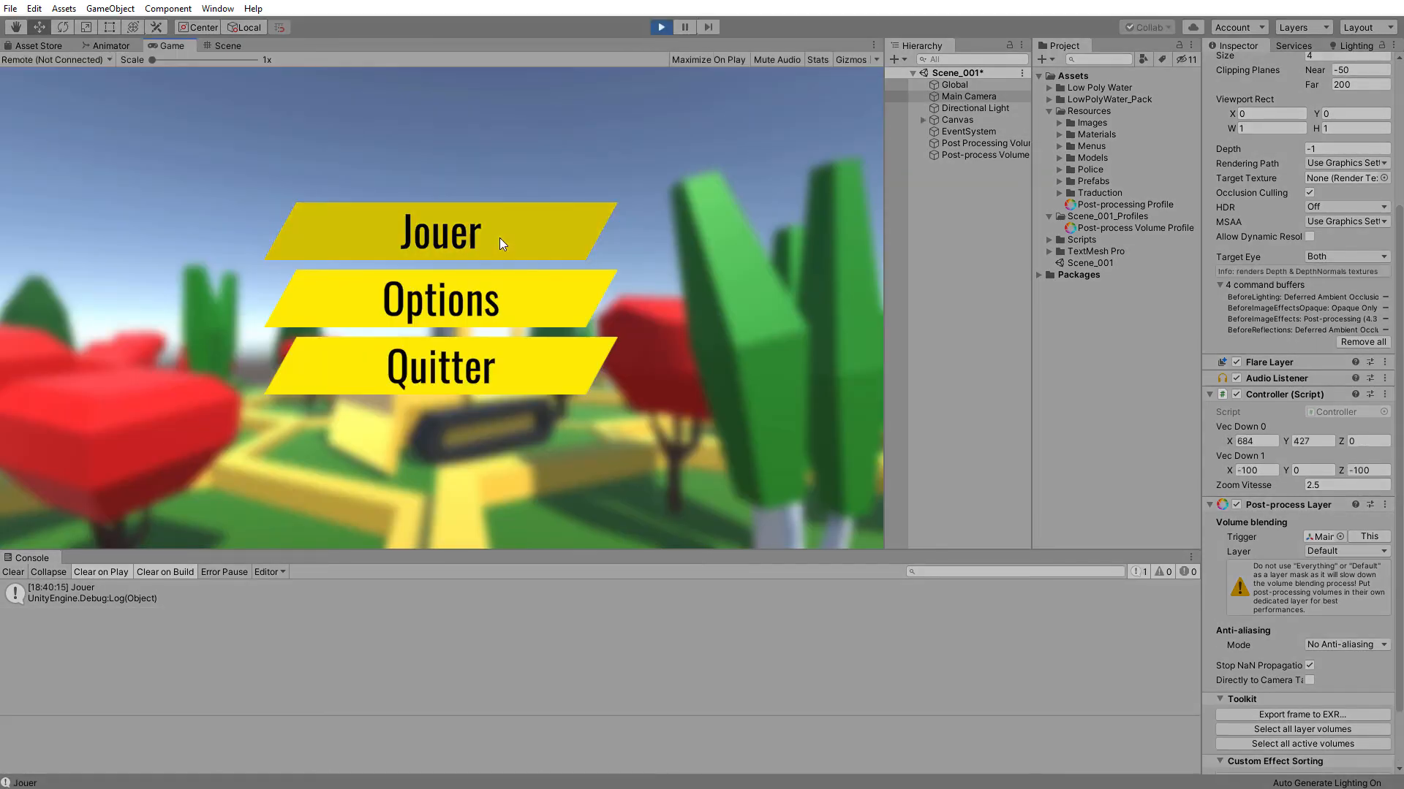
click(500, 234)
click(661, 27)
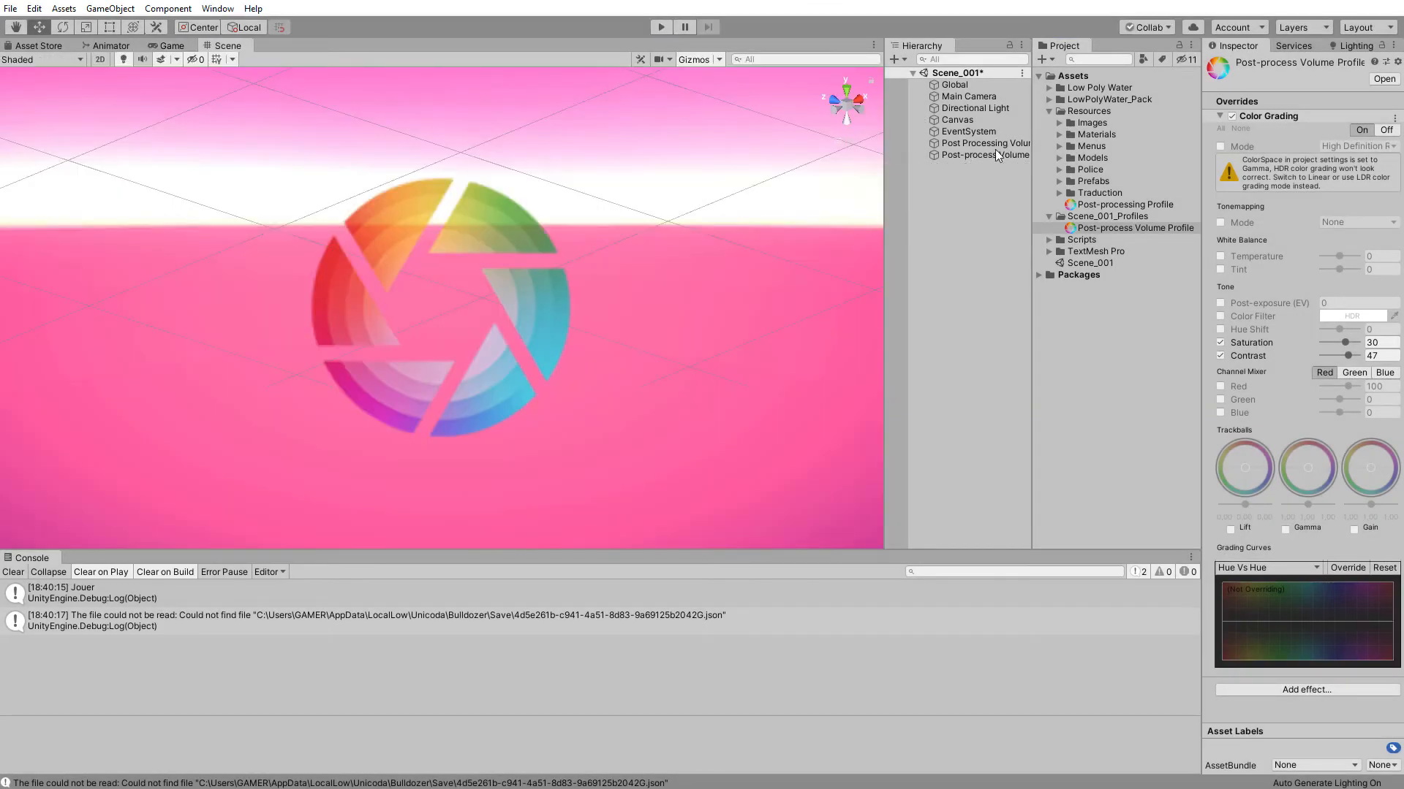
Examine the profile settings on the Post-process Volume and Post Processing Volume objects.
click(982, 156)
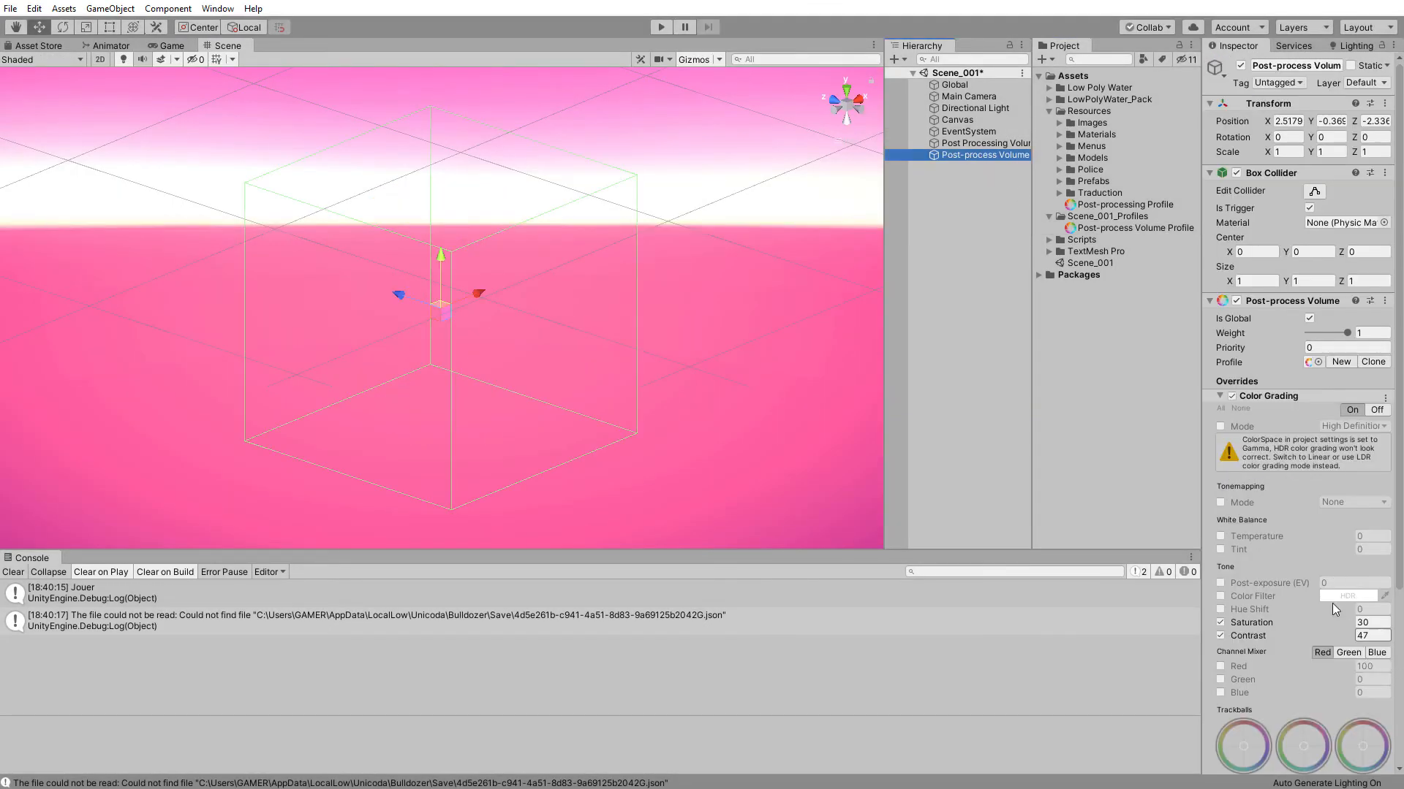
scroll(1332, 604, down, 5)
scroll(1304, 587, up, 5)
click(980, 143)
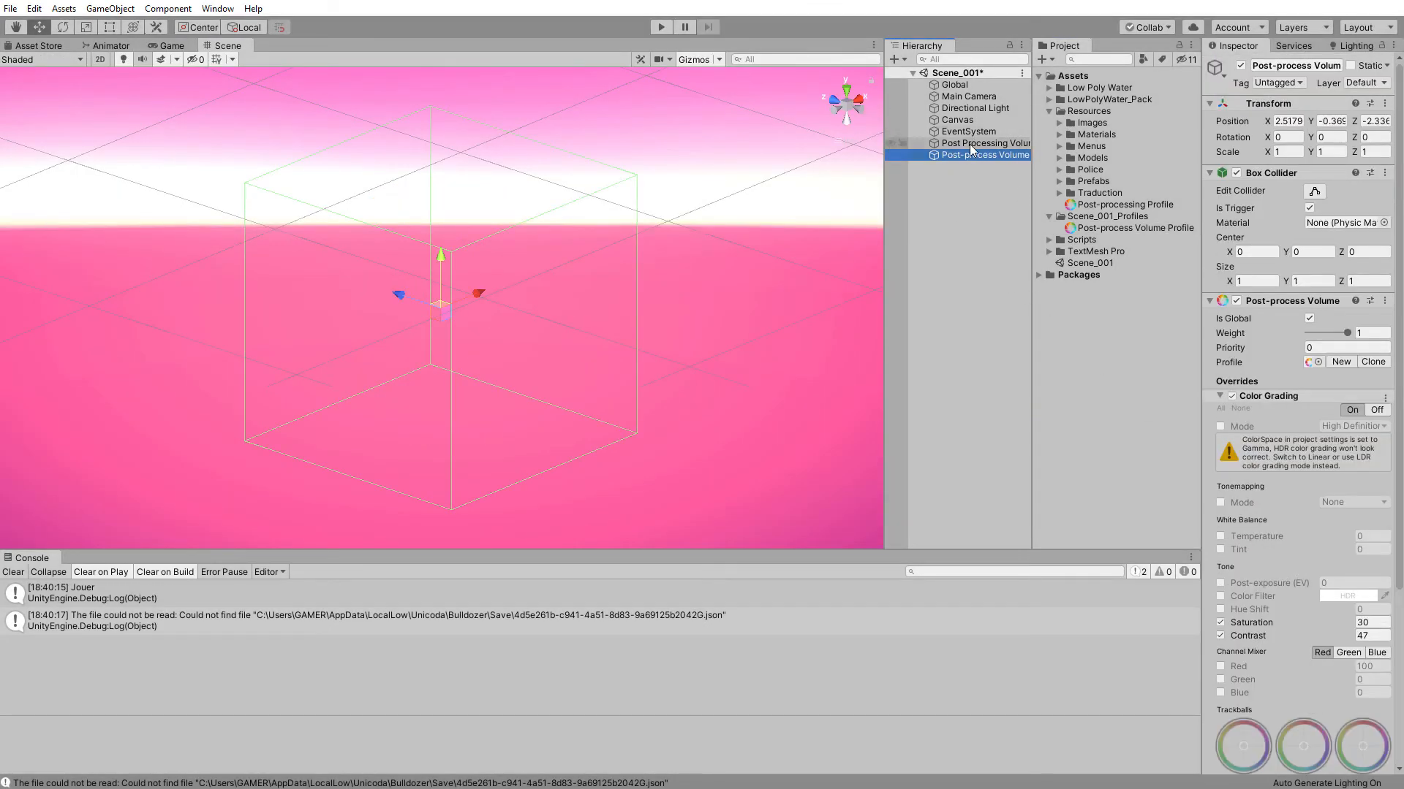
scroll(1265, 501, down, 10)
scroll(1287, 560, up, 10)
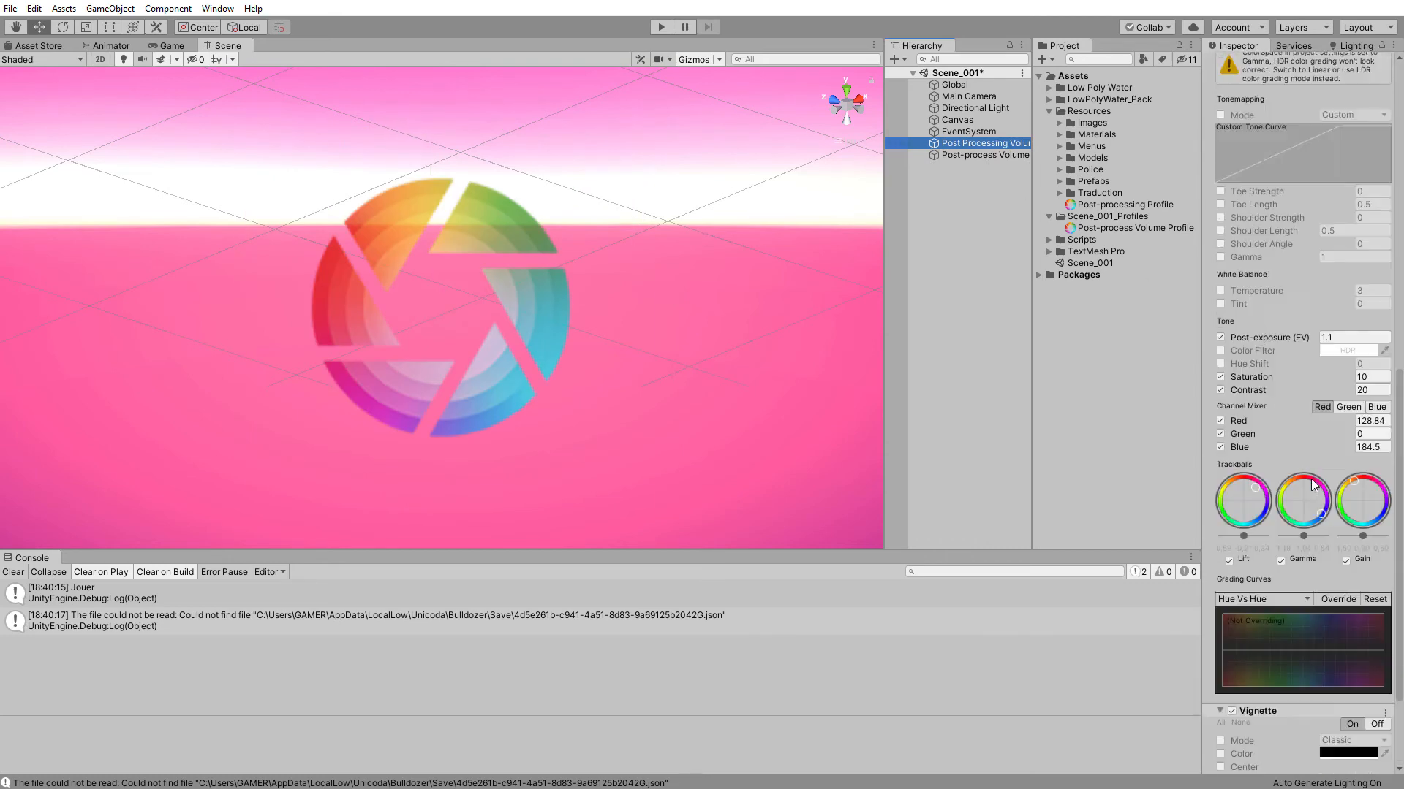
Clone the Post-process Volume object's profile repeatedly to produce Post-process Volume Profile 1 through 6.
click(995, 154)
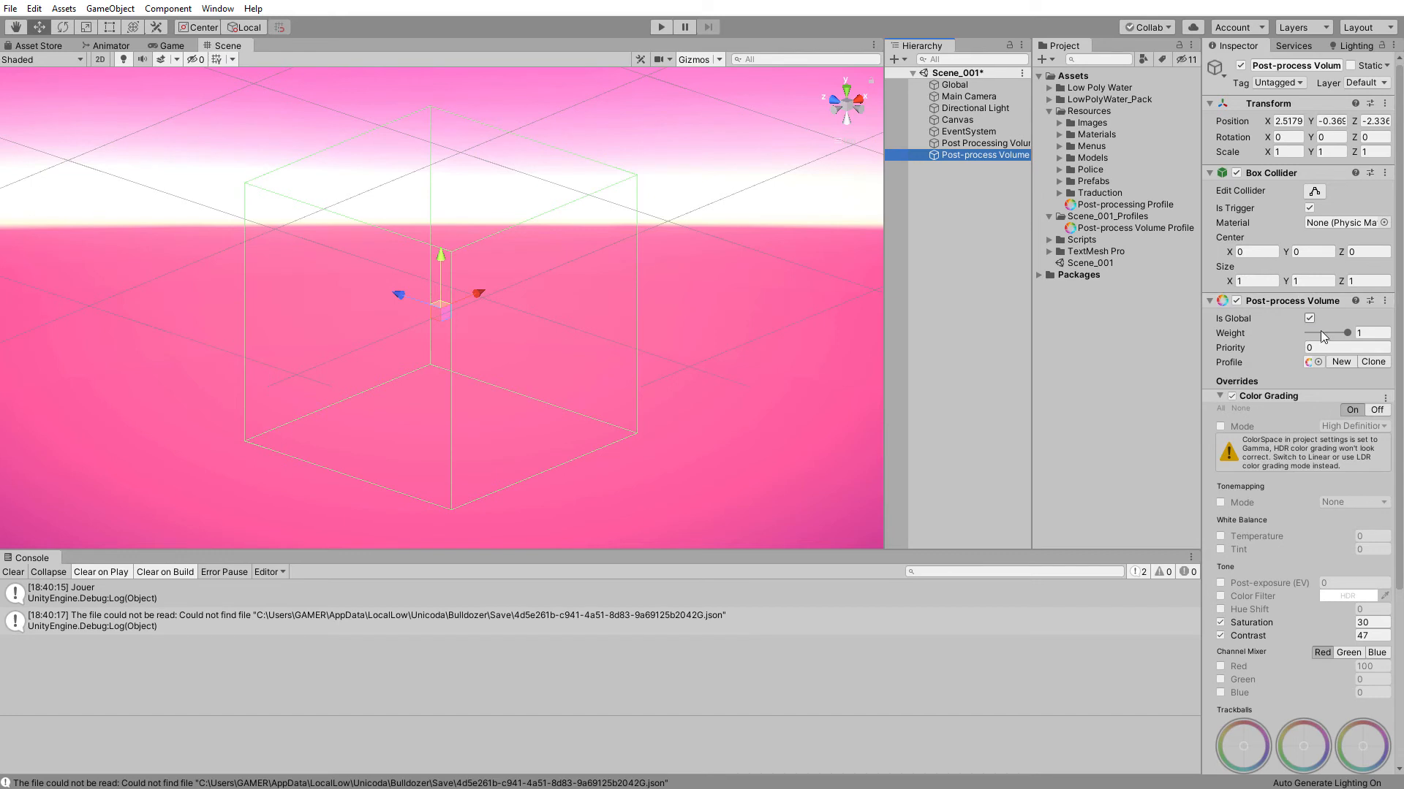
click(1370, 365)
click(1369, 364)
click(1369, 364)
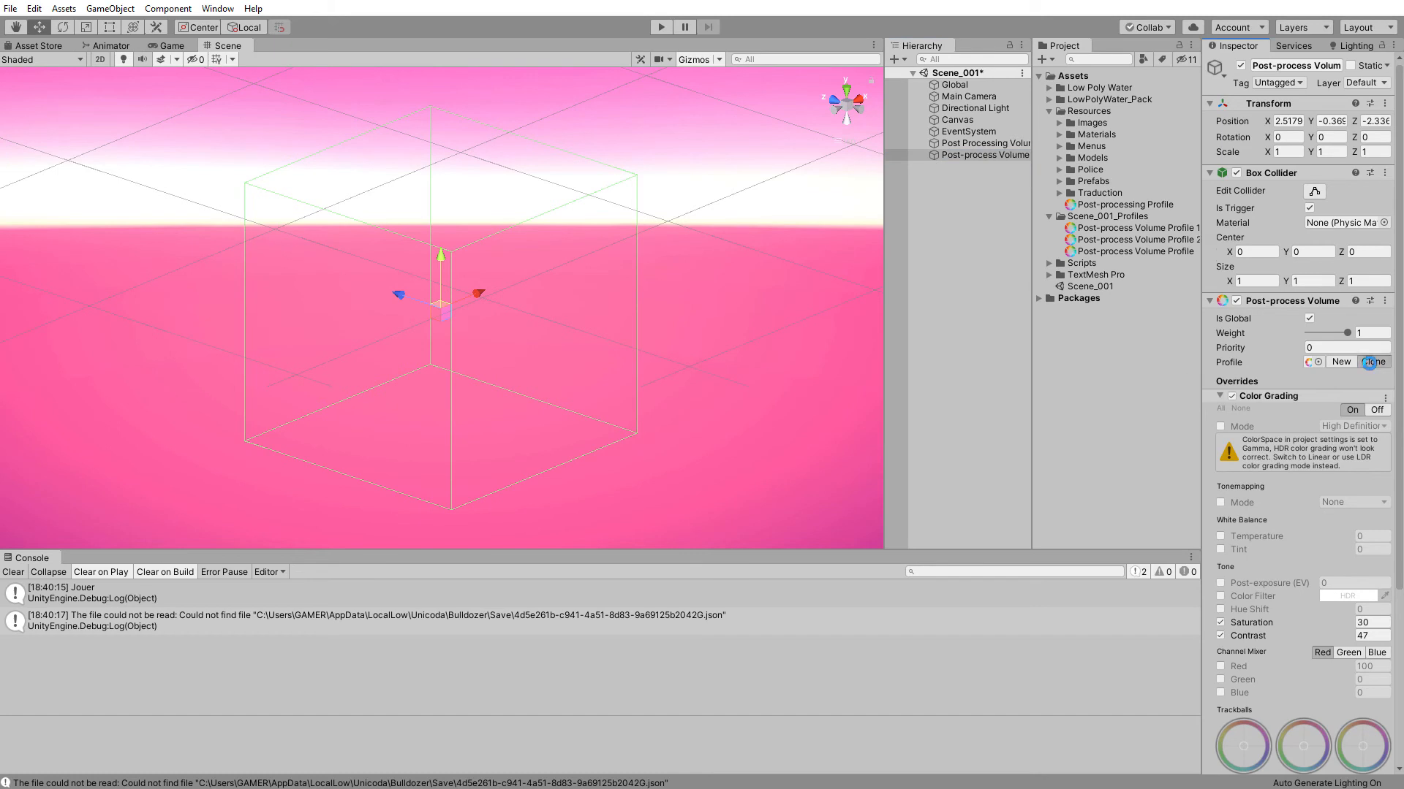
click(1366, 362)
click(1361, 361)
click(1359, 360)
click(1360, 363)
Enable the Hue Shift override in Post-process Volume Profile 1, and Hue Shift plus Channel Mixer Green in Profile 2.
click(1133, 229)
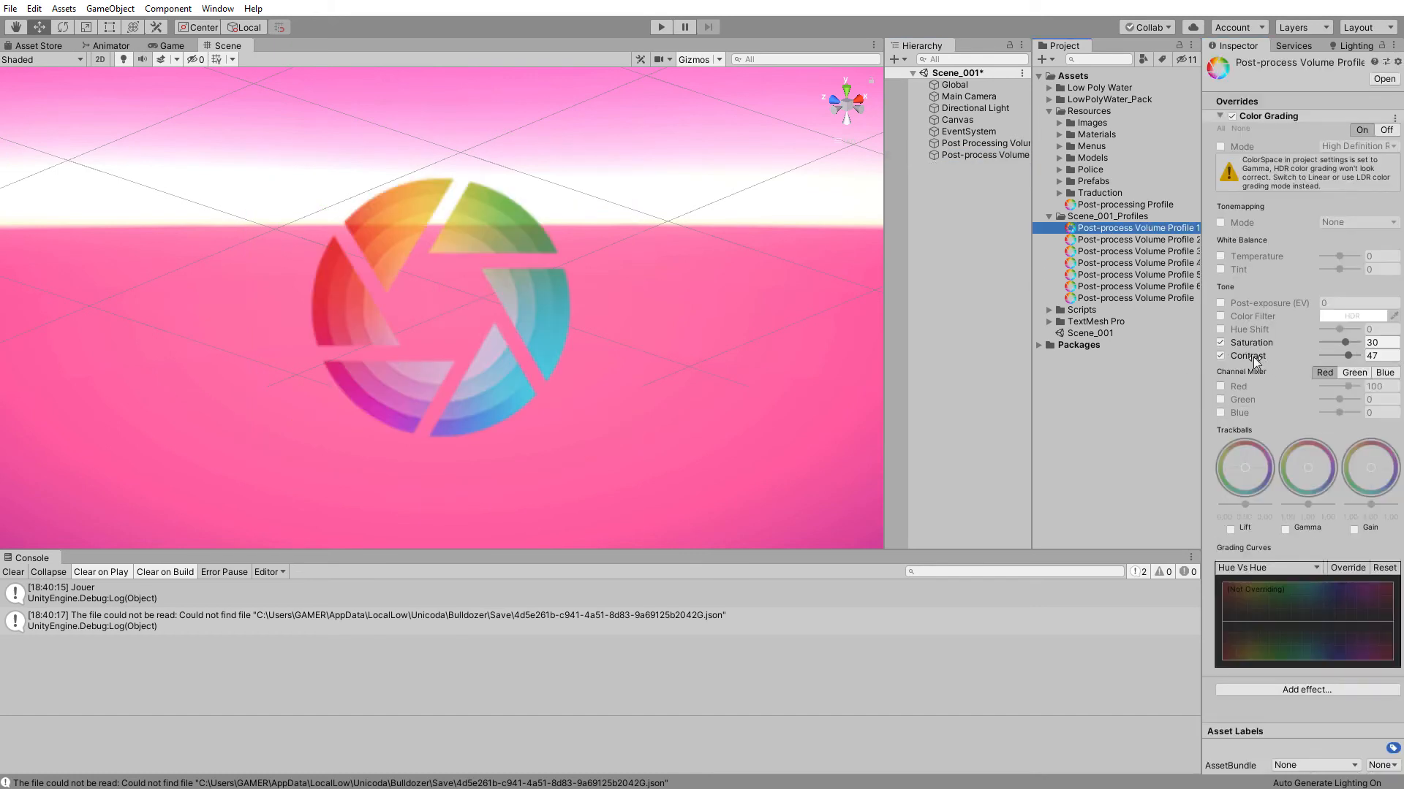
click(1220, 330)
click(1126, 239)
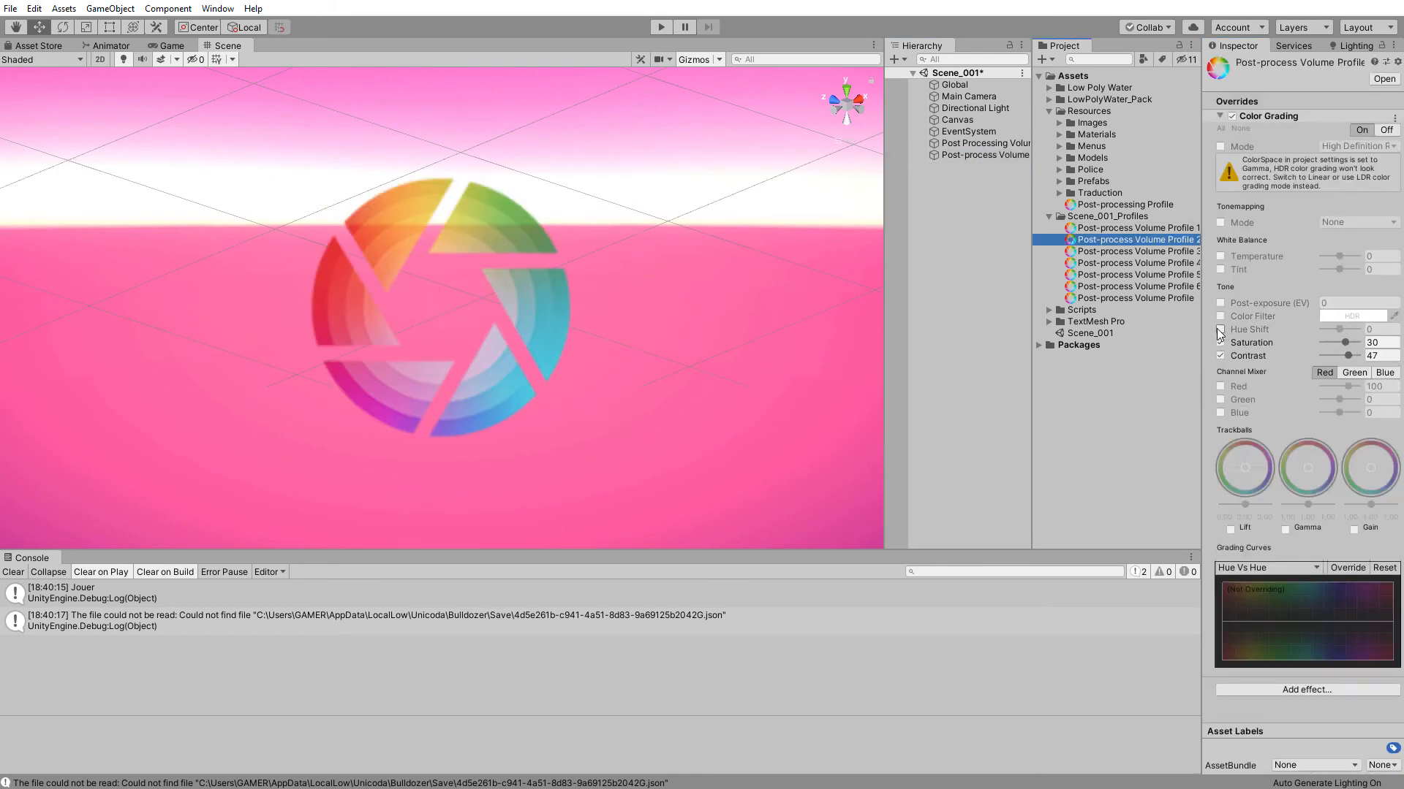
click(1220, 329)
click(1220, 400)
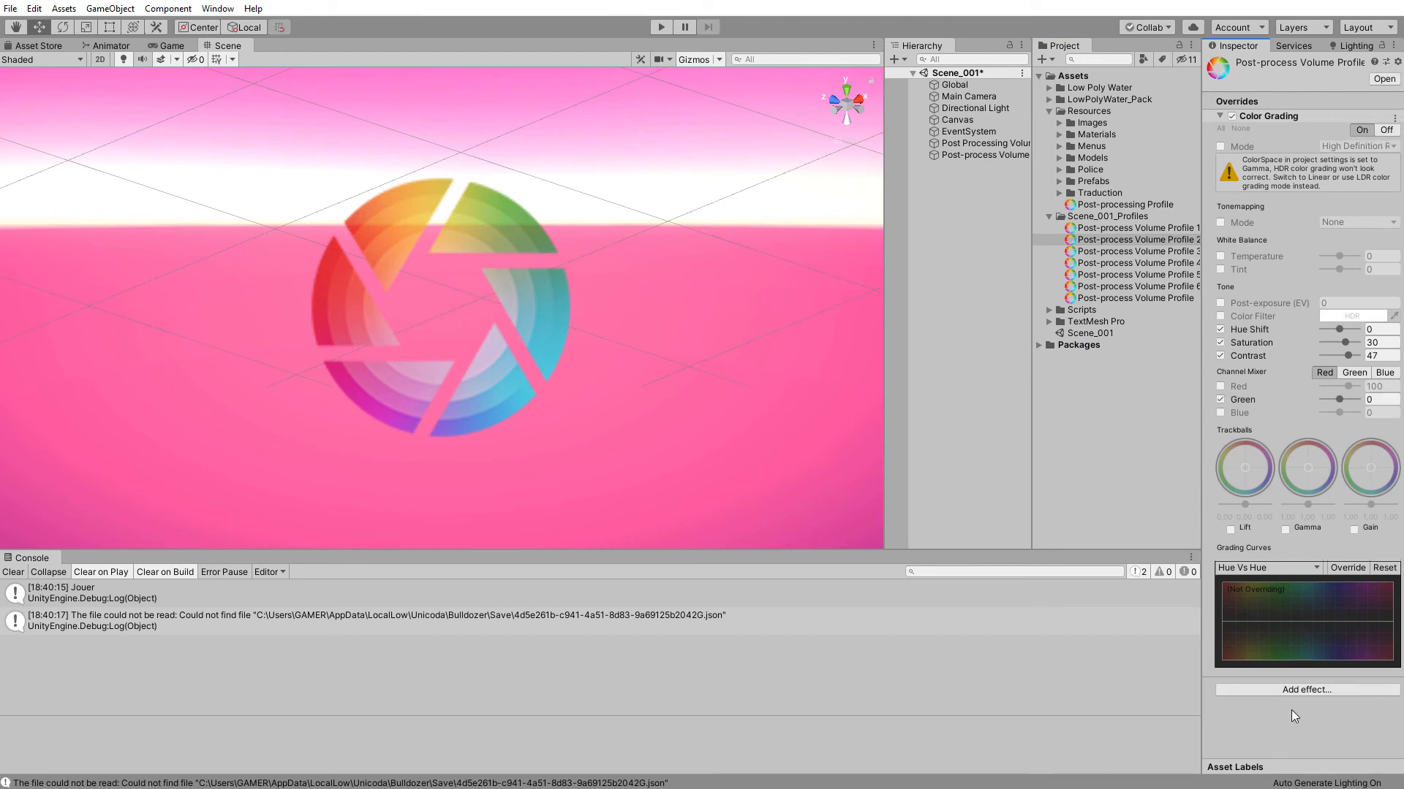
Add Auto Exposure to Post-process Volume Profile 2 and enable its Minimum, Maximum, Exposure Compensation and Type overrides.
click(1301, 691)
click(1396, 713)
scroll(1265, 617, down, 3)
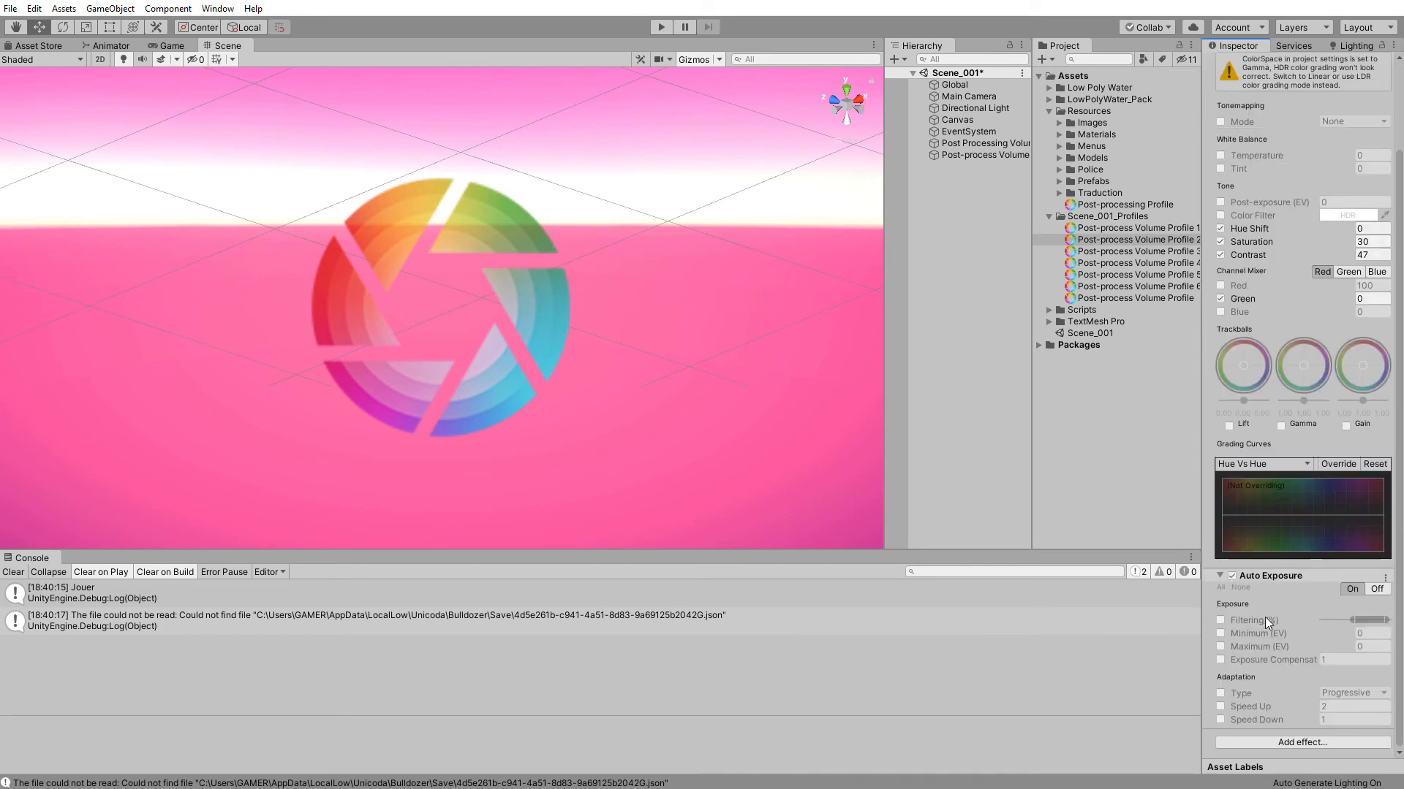
click(1220, 634)
click(1220, 647)
click(1220, 660)
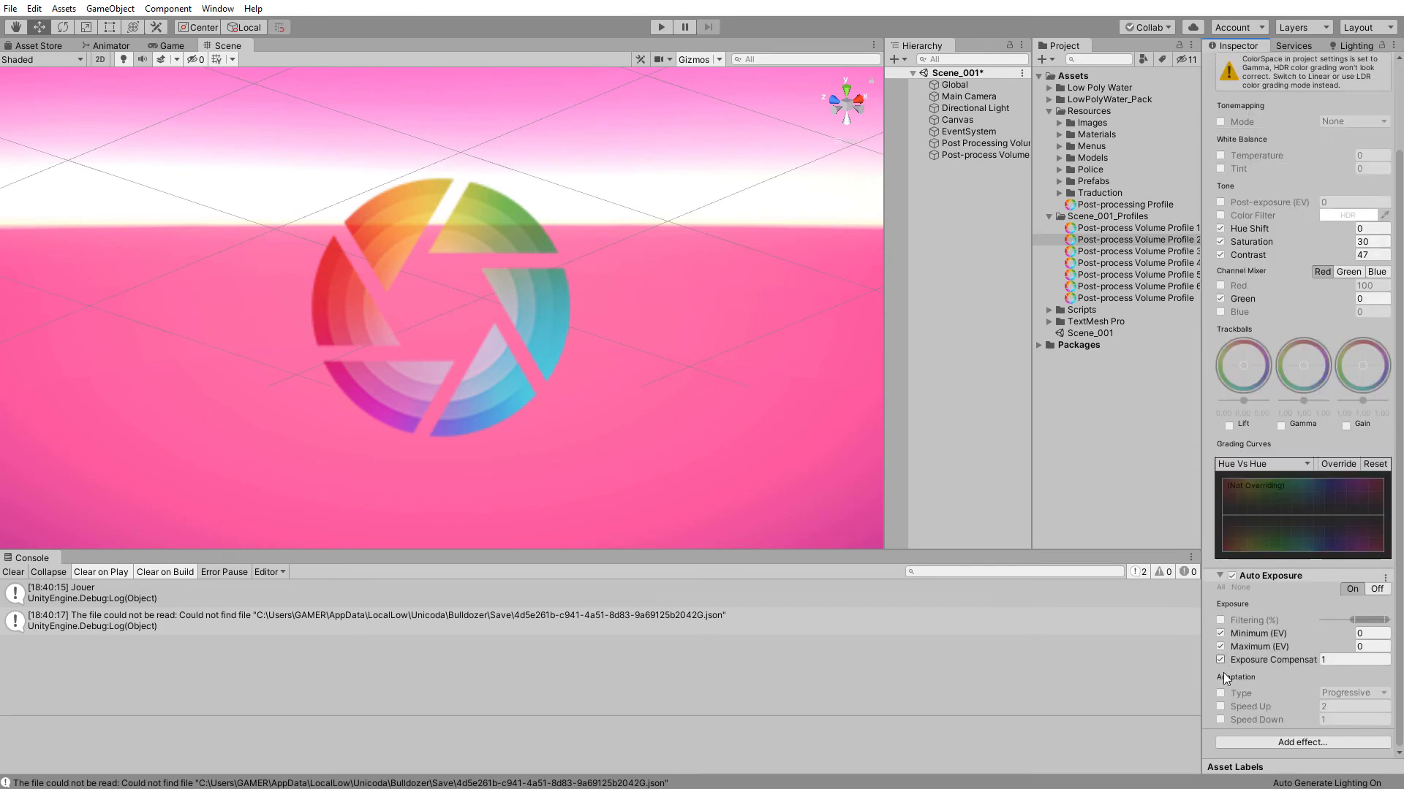
click(1220, 693)
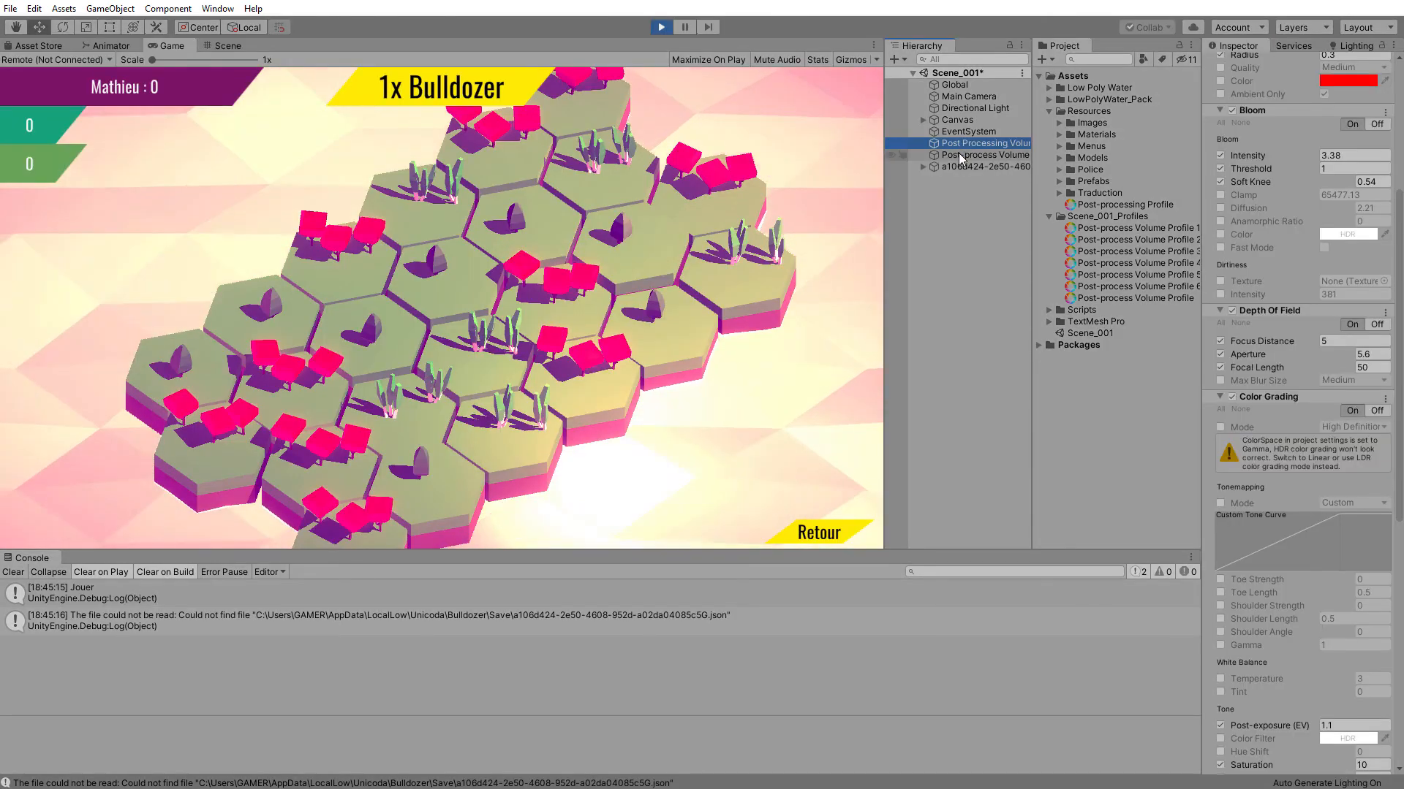
Browse the Post Processing Volume's overrides and the profiles that can be assigned to it during play mode.
scroll(1278, 490, down, 12)
scroll(1278, 501, up, 18)
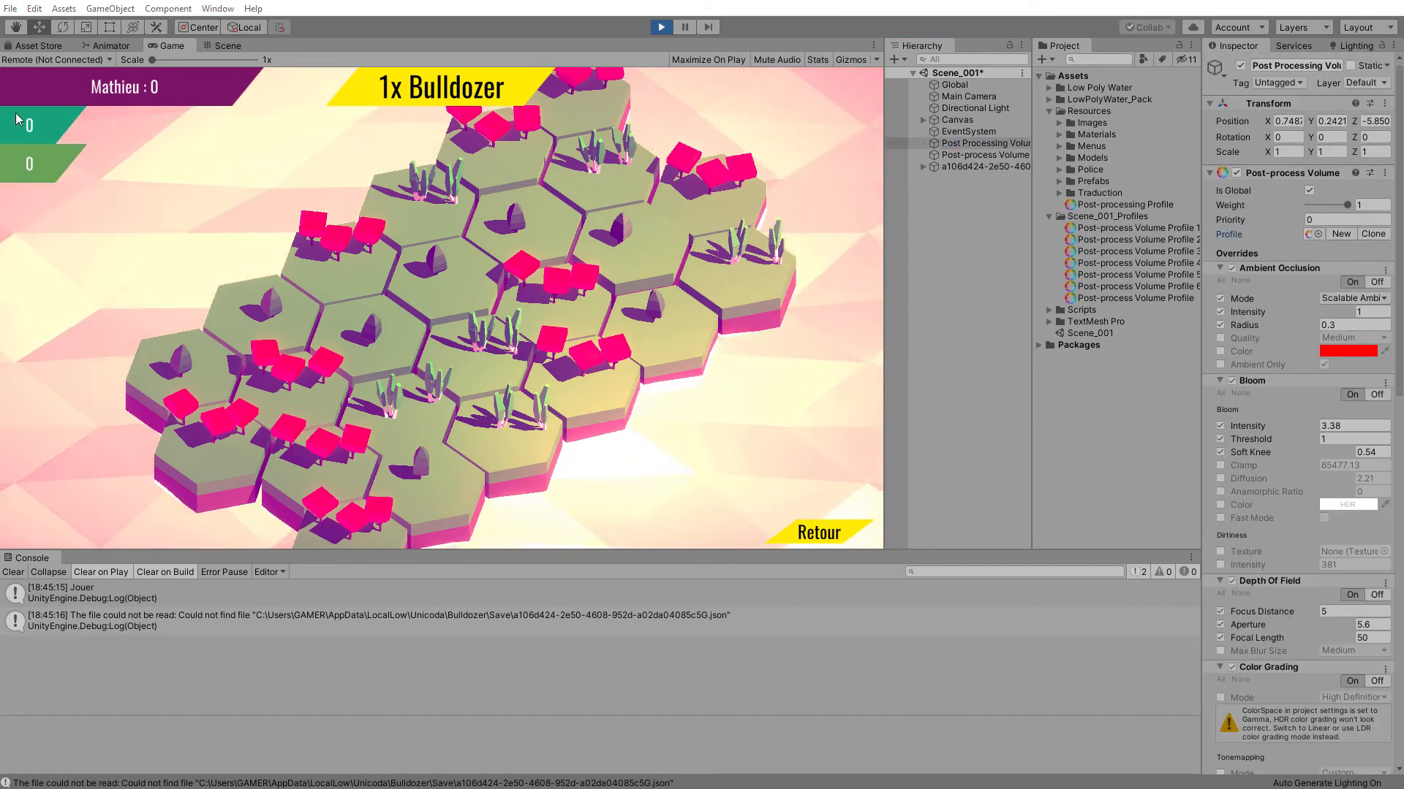
click(1317, 235)
drag(785, 344, 851, 322)
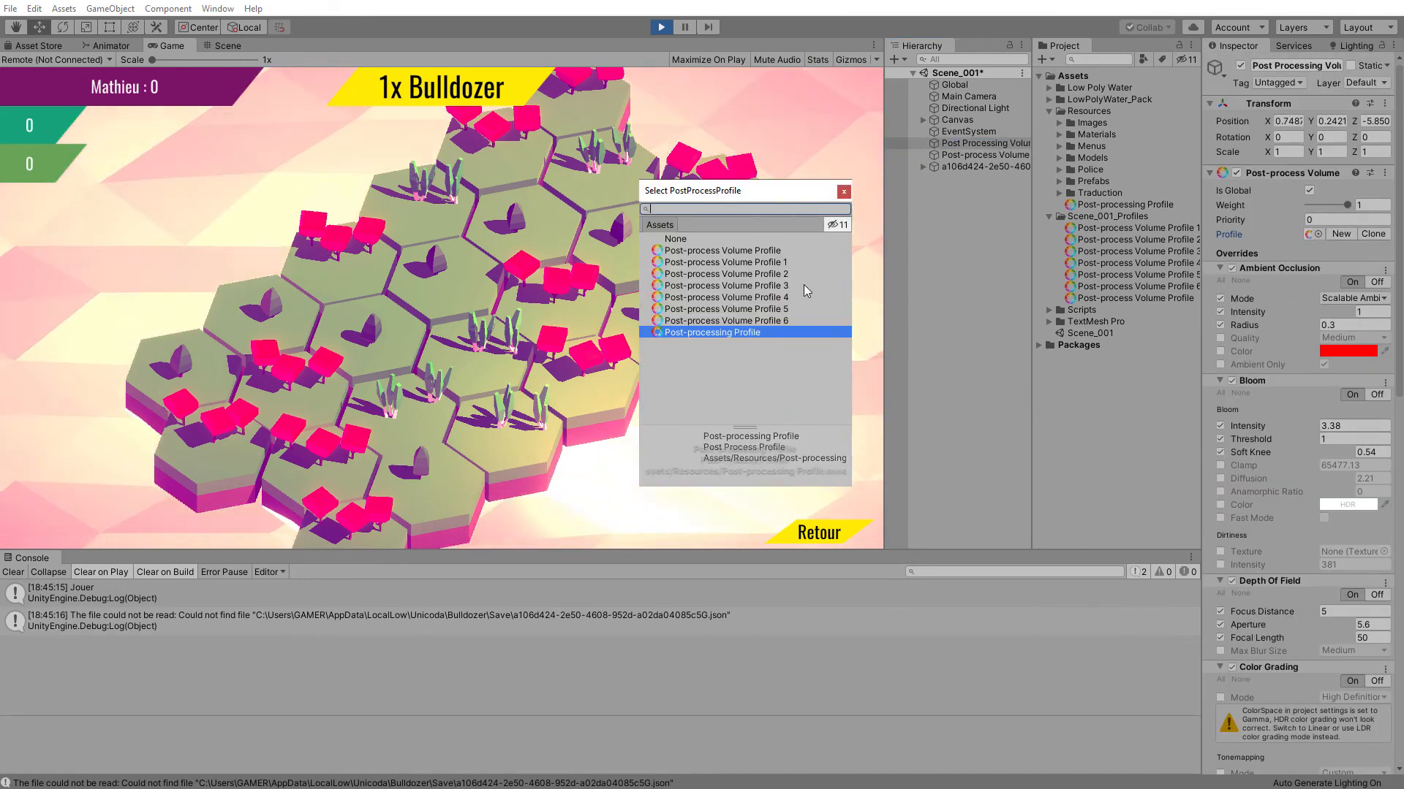
click(782, 252)
click(779, 262)
click(775, 275)
click(769, 286)
click(761, 298)
click(756, 309)
click(752, 321)
click(747, 332)
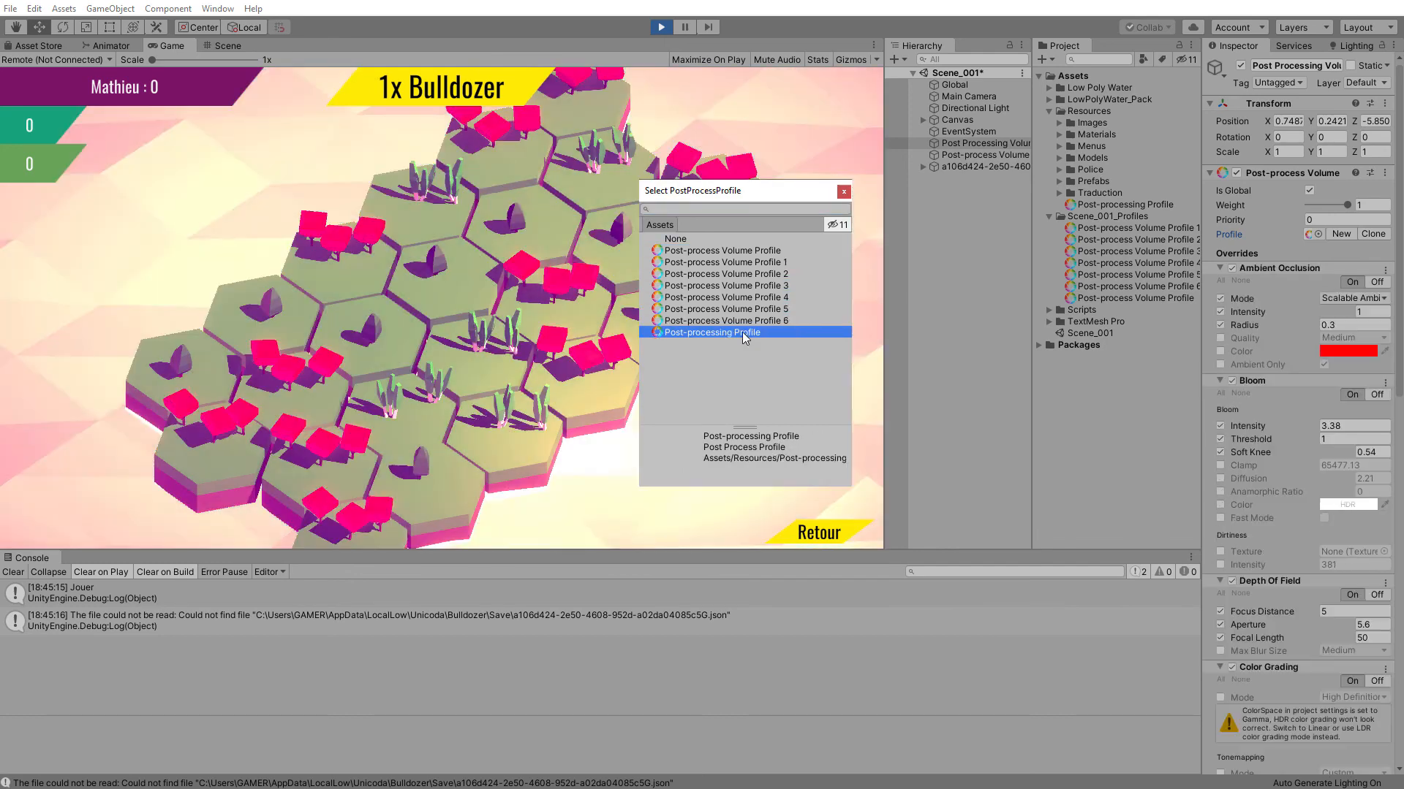
click(779, 322)
click(834, 252)
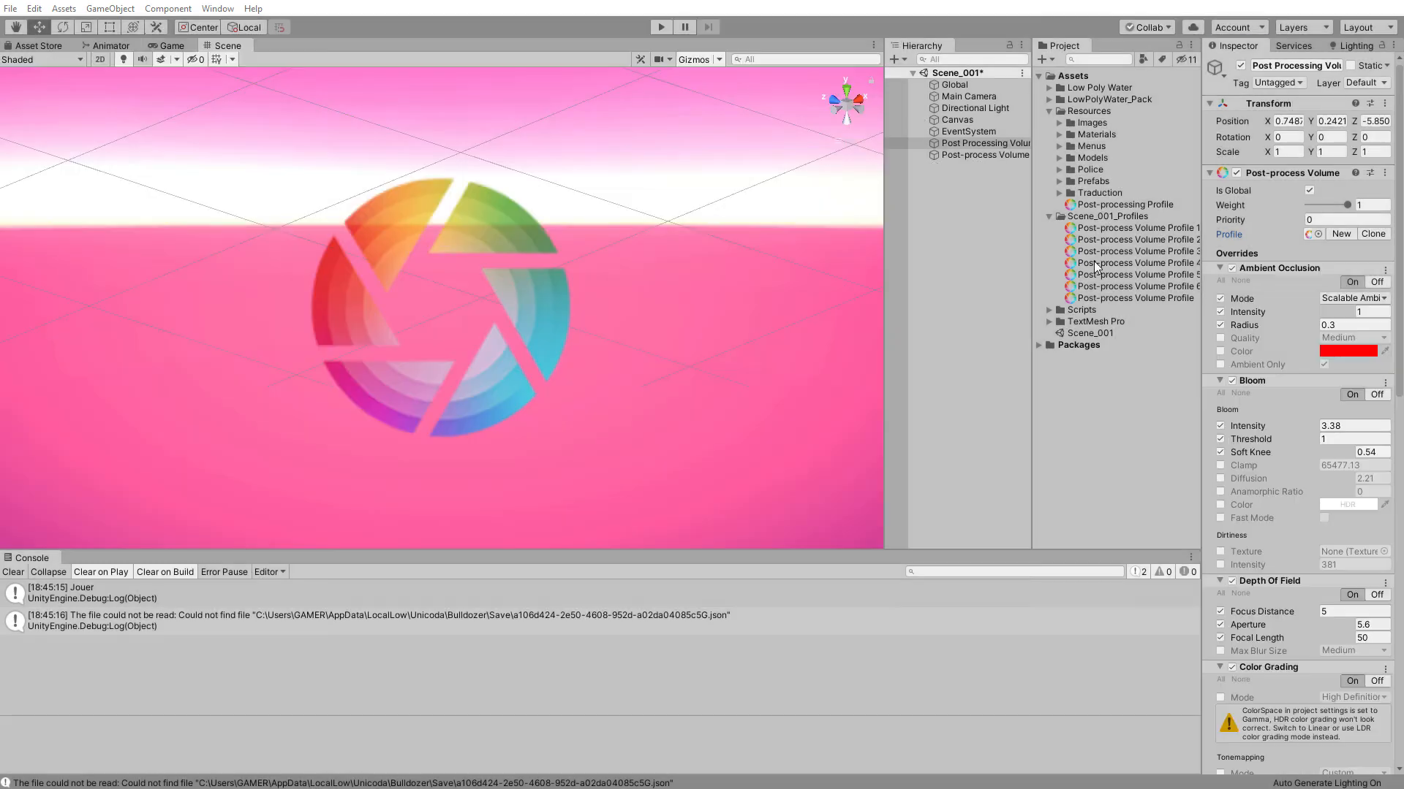
Add the Auto Exposure and Ambient Occlusion effects to Post-process Volume Profile 1.
click(1122, 228)
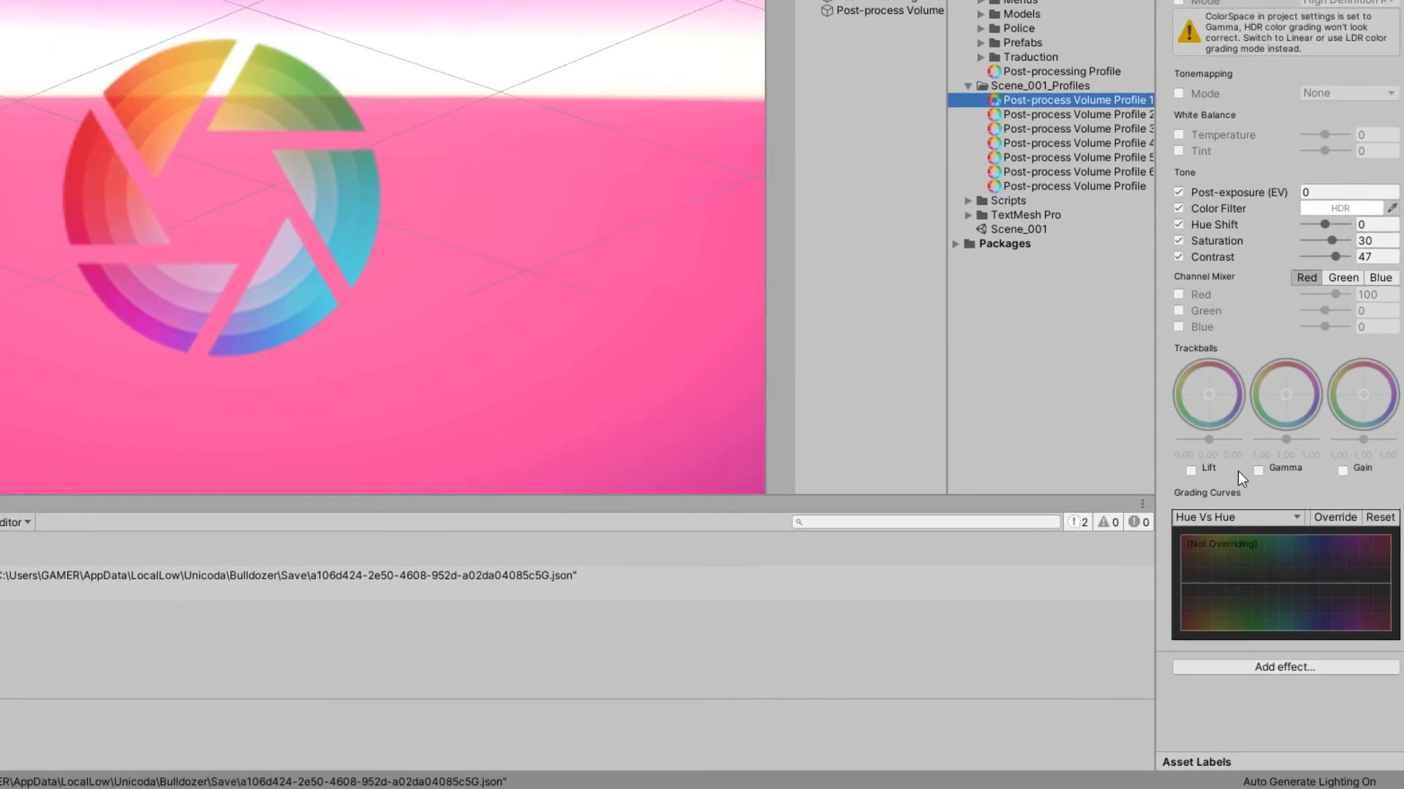
click(1191, 669)
mouse_move(1214, 678)
click(1316, 701)
scroll(1213, 699, down, 3)
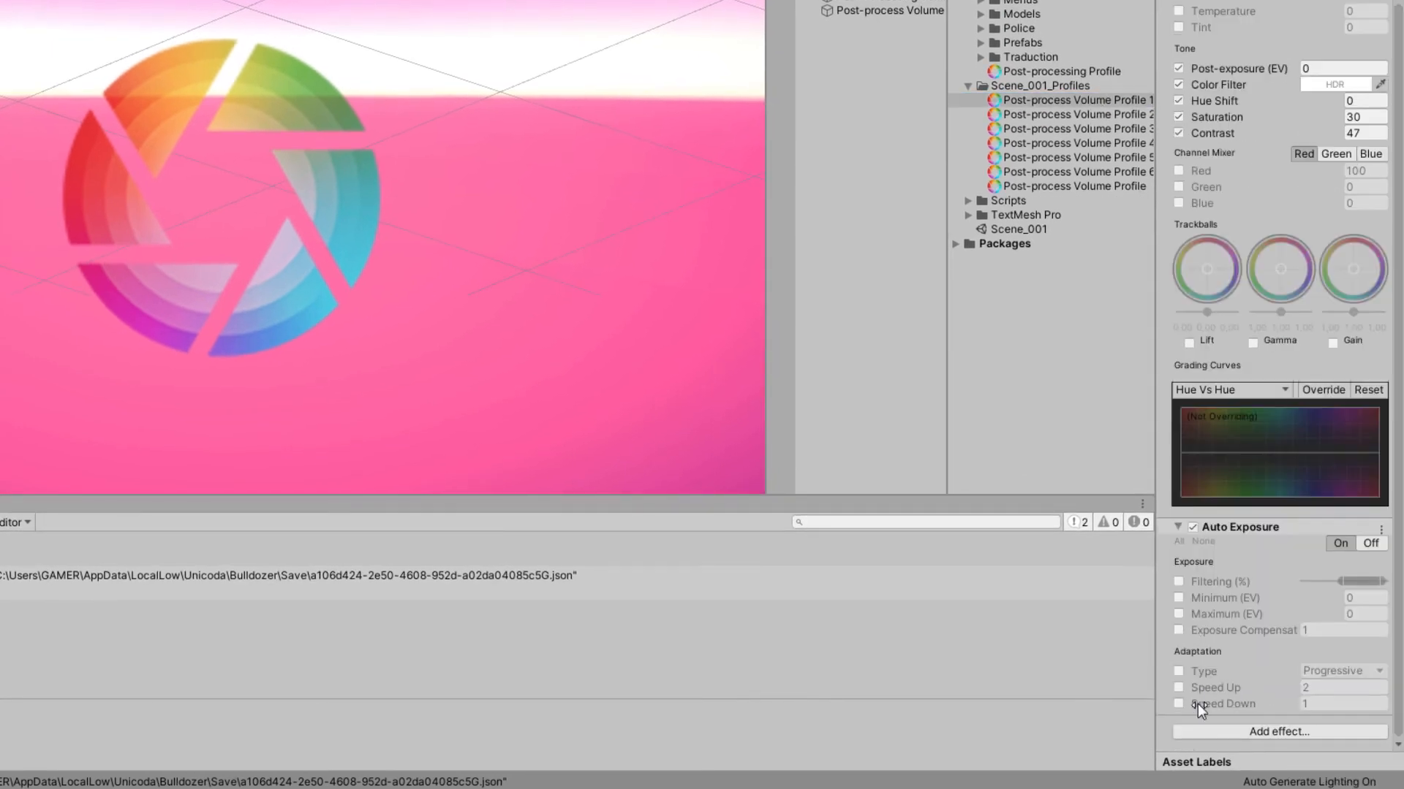
click(1205, 732)
mouse_move(1229, 746)
click(1330, 744)
scroll(1217, 737, down, 3)
Add the Bloom and Chromatic Aberration effects to Post-process Volume Profile 1.
click(1204, 732)
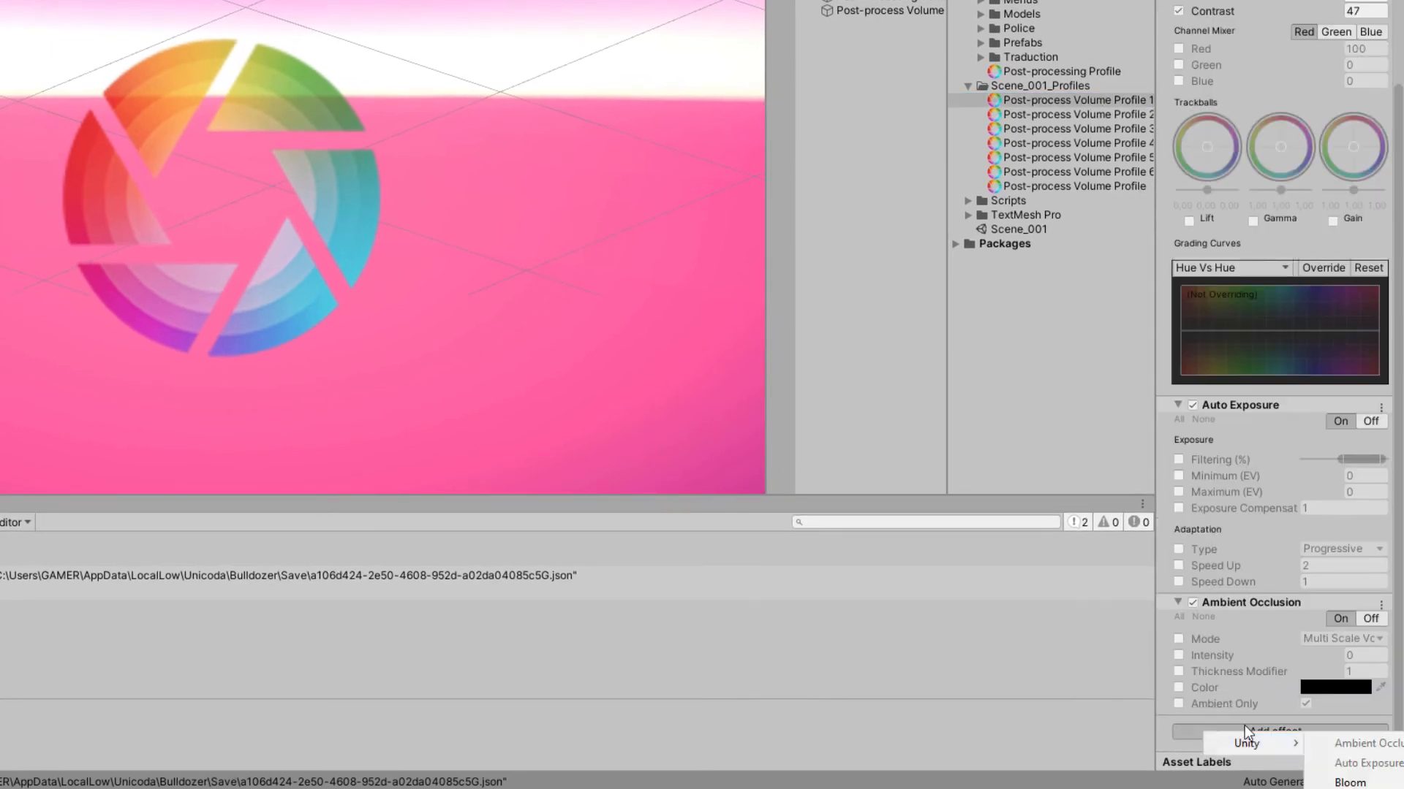
click(1352, 782)
scroll(1213, 736, down, 3)
click(1214, 732)
click(1359, 788)
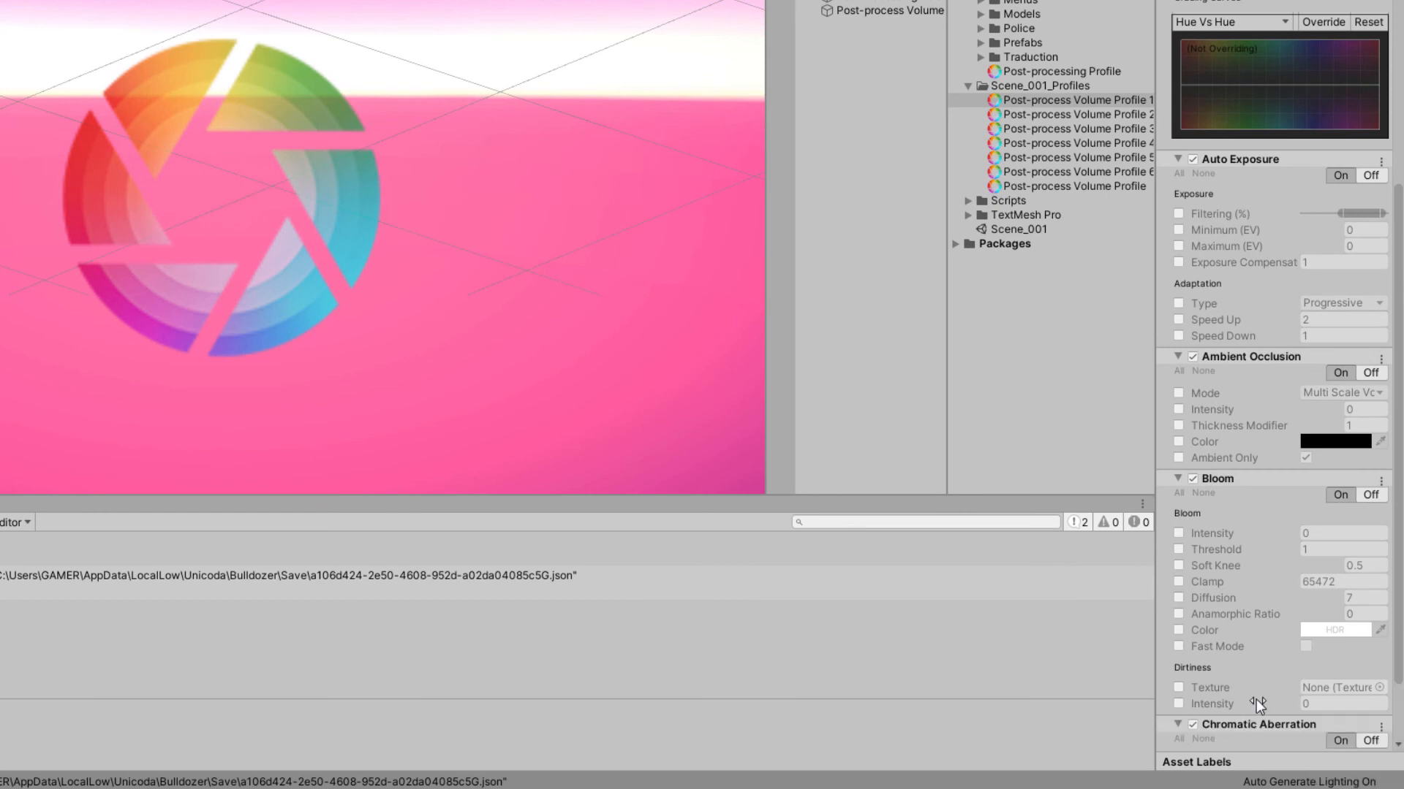
Add the Depth Of Field and Lens Distortion effects to Post-process Volume Profile 1.
scroll(1255, 702, down, 3)
click(1230, 731)
mouse_move(1322, 746)
click(1367, 788)
click(1243, 727)
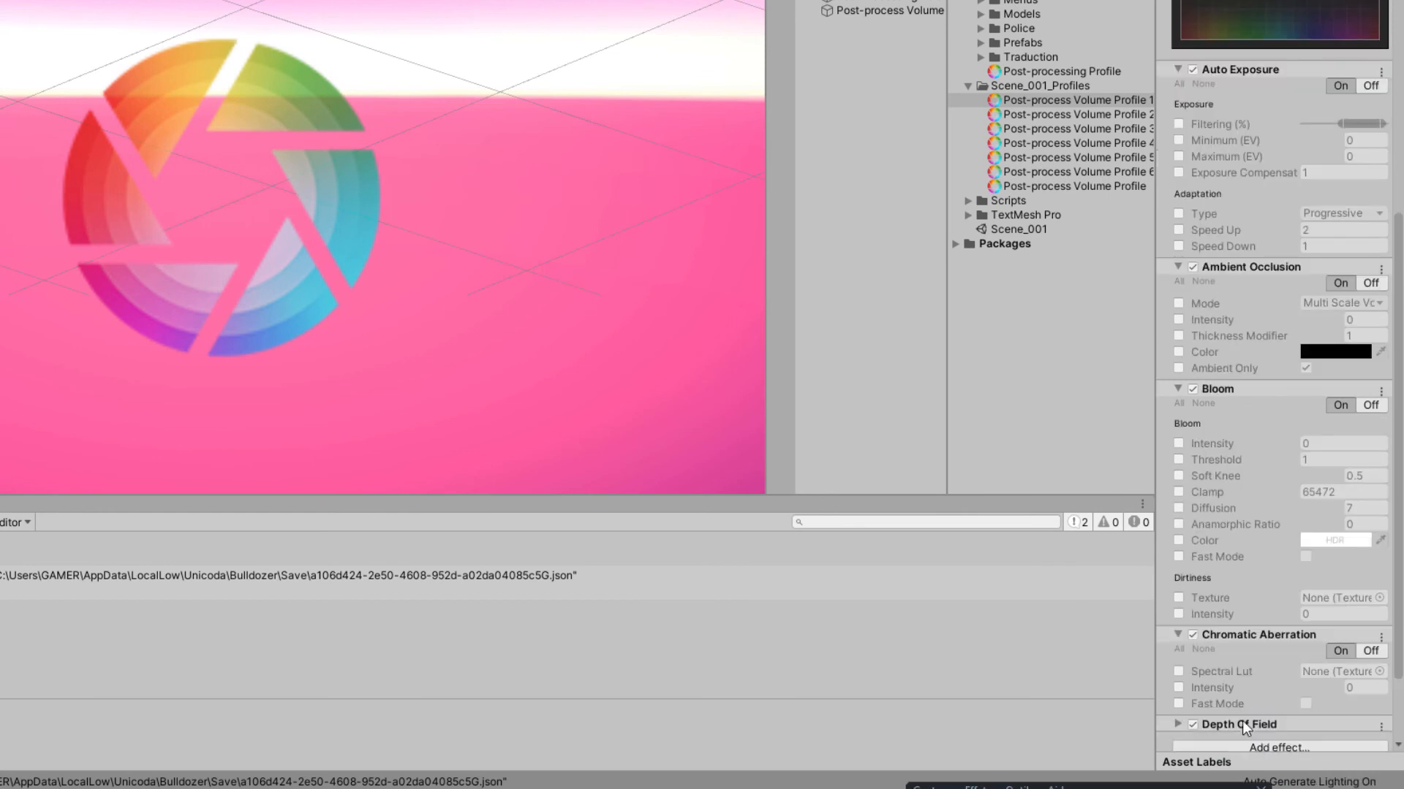
click(1312, 748)
click(1357, 788)
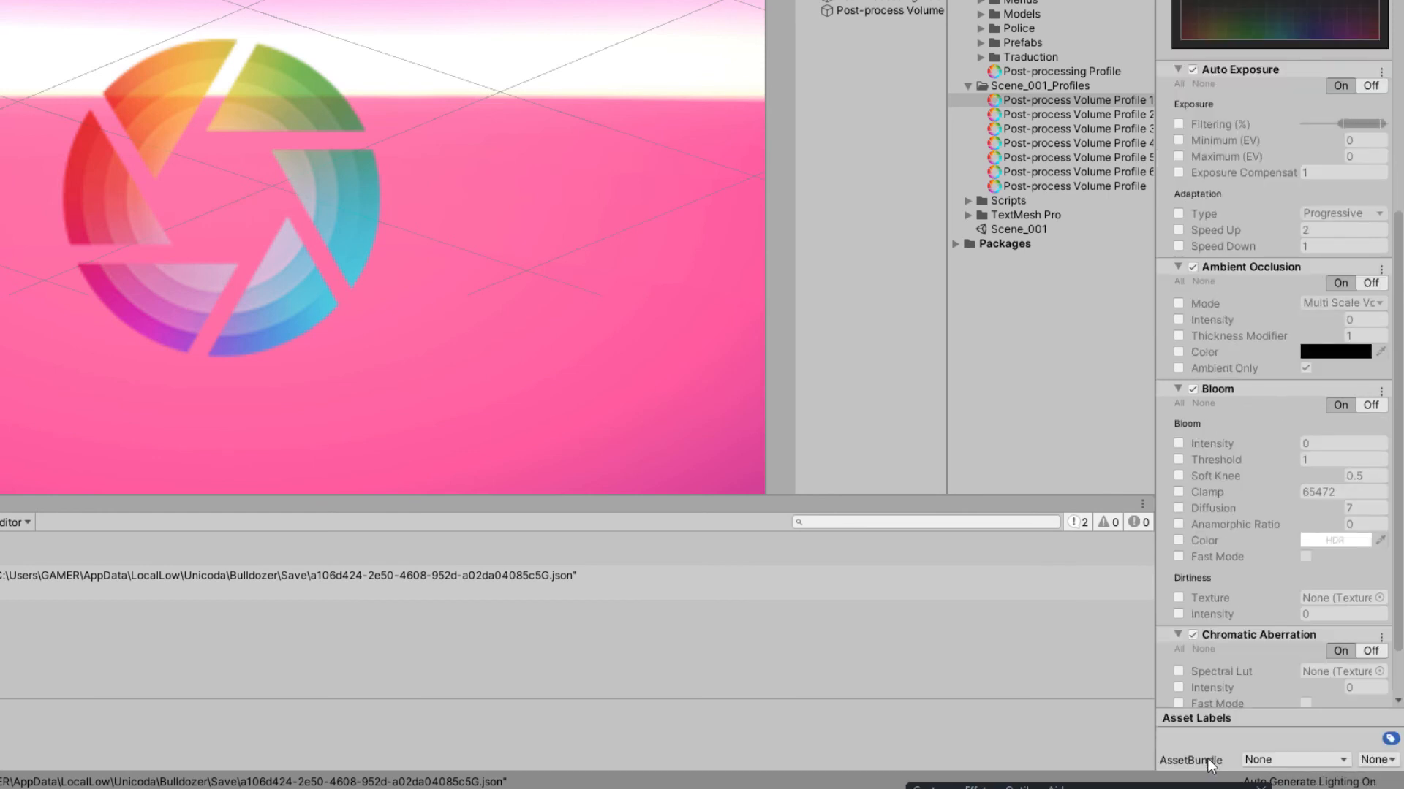
Add the Grain and Motion Blur effects to Post-process Volume Profile 1.
scroll(1246, 740, down, 1)
click(1248, 732)
mouse_move(1286, 744)
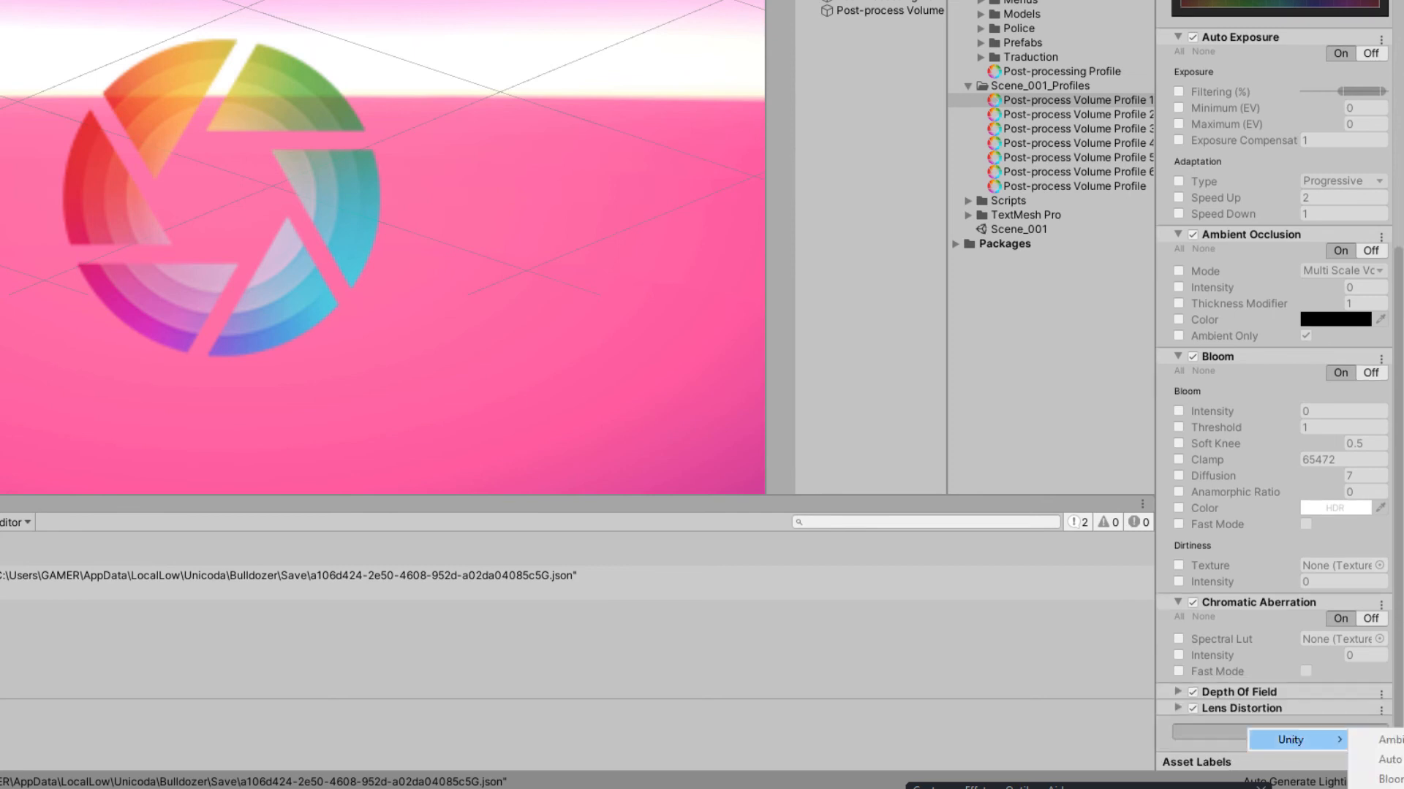
click(1364, 785)
click(1242, 731)
click(1363, 786)
Add the Screen Space Reflections and Vignette effects to Post-process Volume Profile 1.
scroll(1251, 742, down, 1)
click(1244, 731)
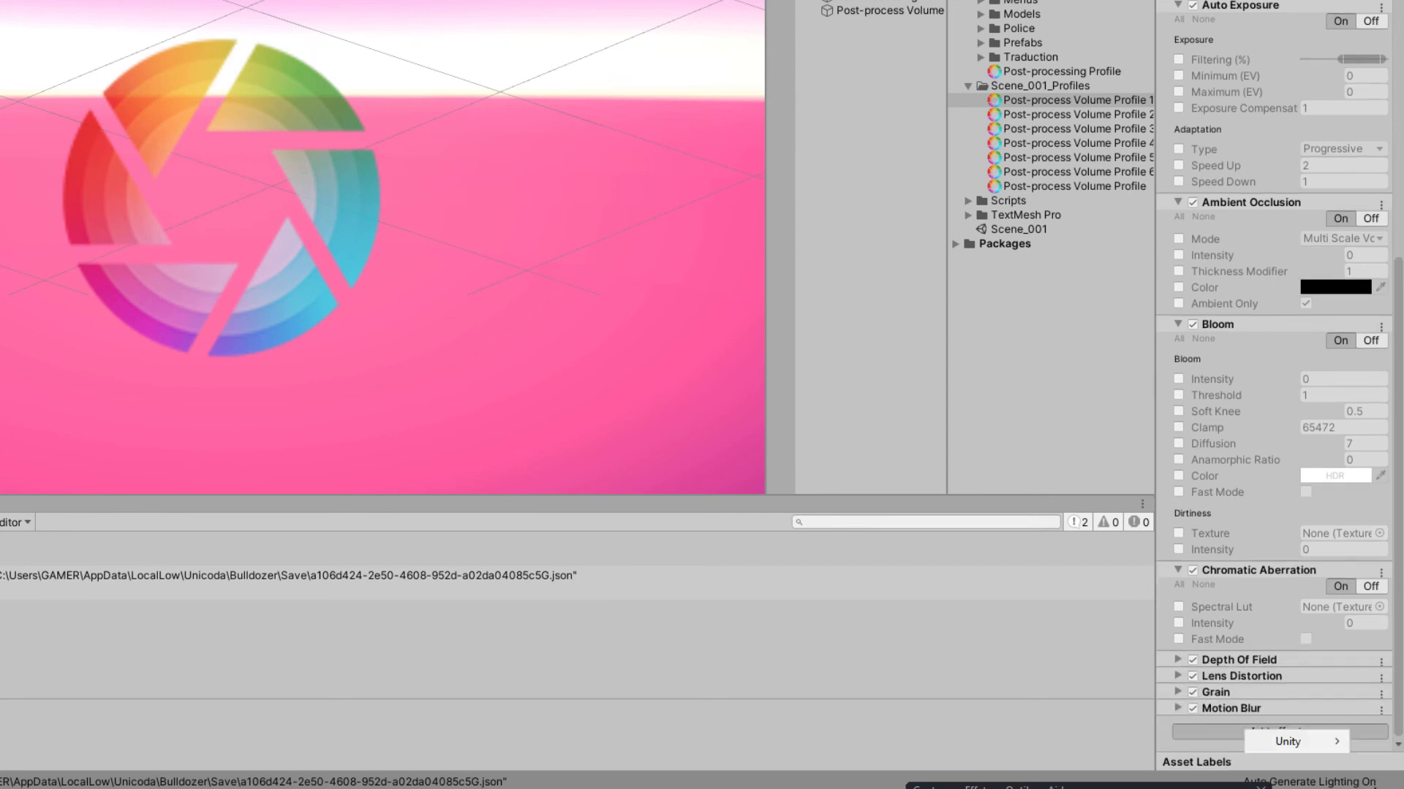
click(1363, 787)
click(1265, 747)
click(1380, 786)
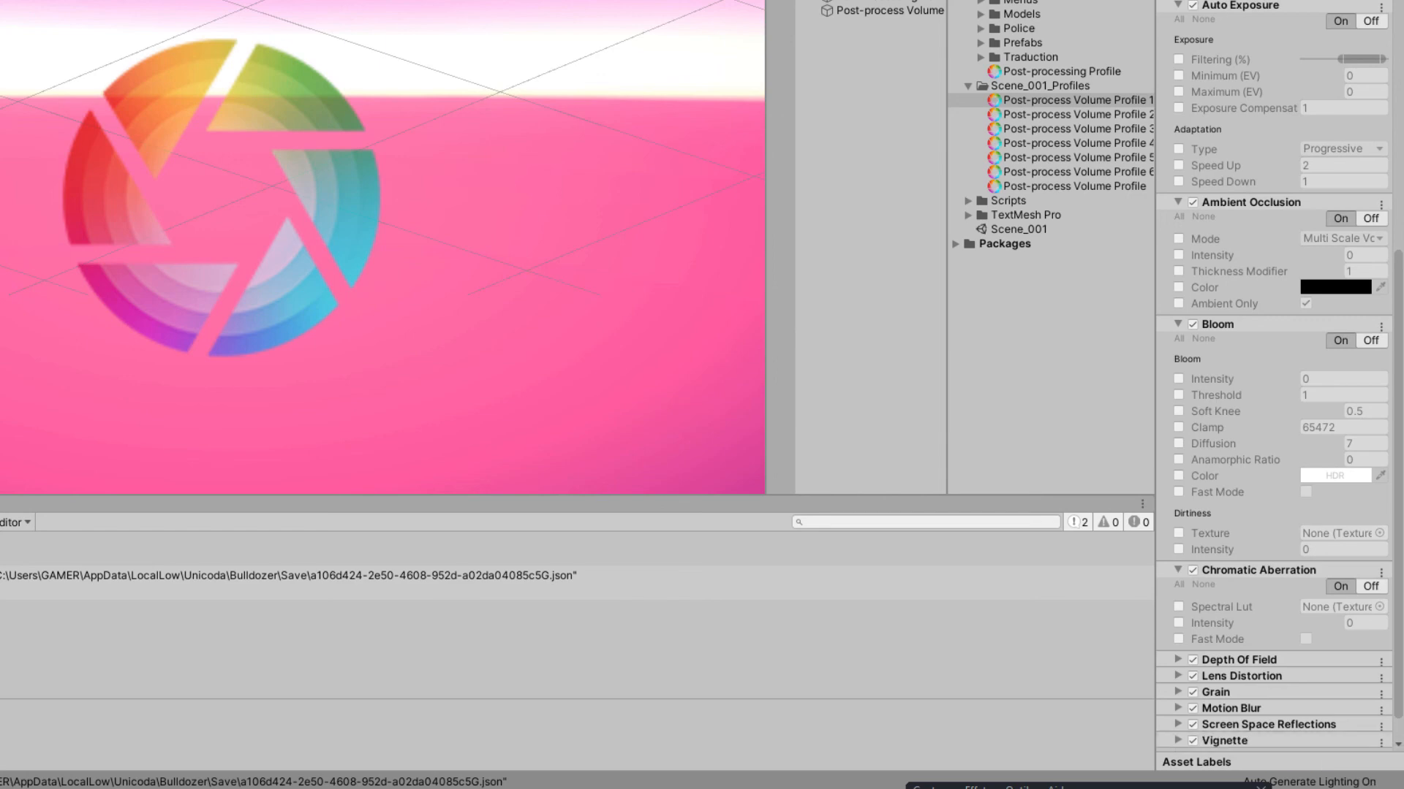
Expand Vignette in Profile 1 and enable its Mode, Color, Center, Intensity, Smoothness, Roundness and Rounded overrides.
scroll(1228, 734, down, 1)
click(1179, 705)
scroll(1184, 704, down, 4)
click(1178, 588)
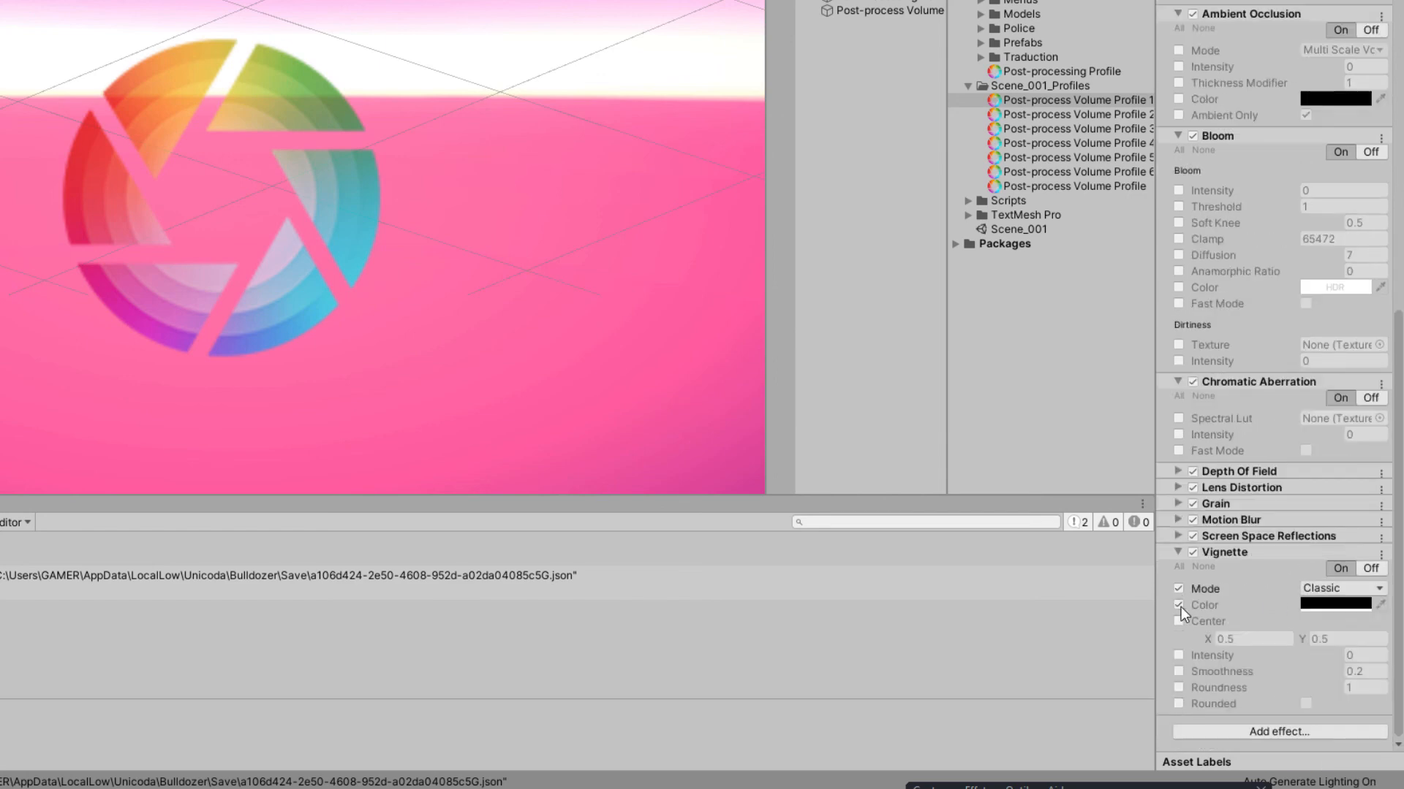
click(1177, 605)
click(1177, 621)
click(1178, 656)
click(1178, 672)
click(1178, 688)
click(1177, 704)
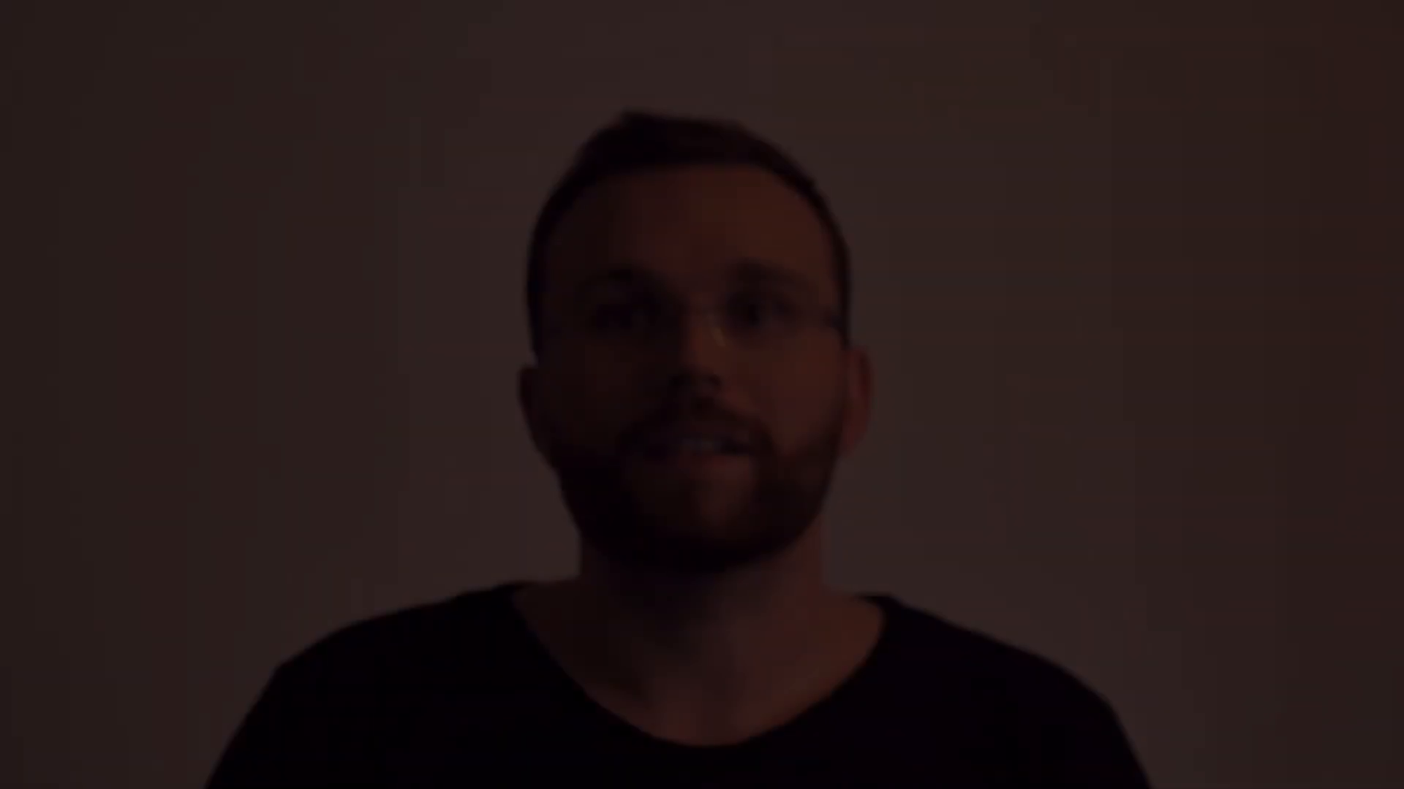